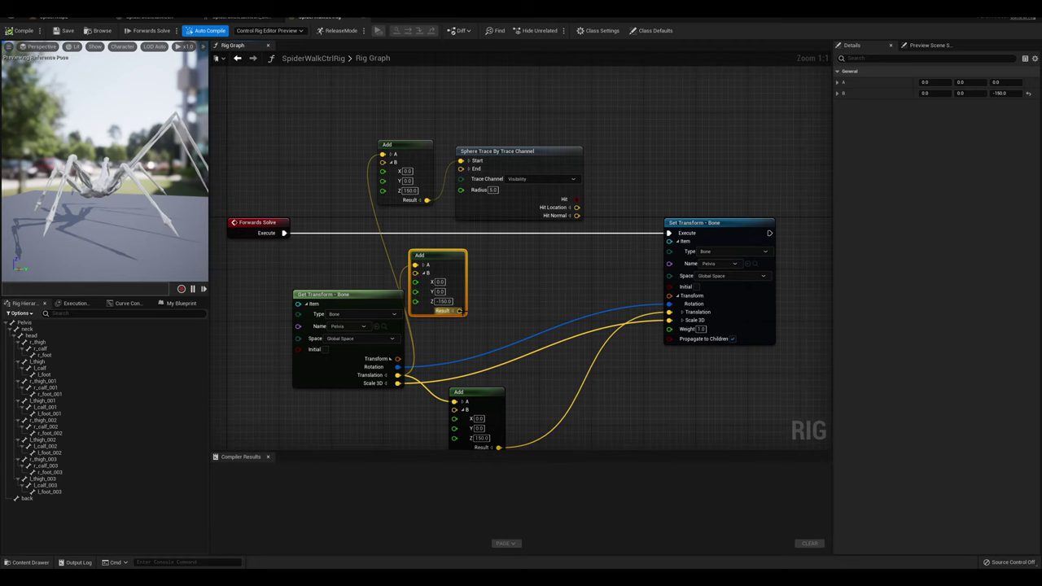
Wire the Z -150 Add result into the sphere trace's End and Hit Location into Set Transform's Translation, and compile the rig
{"action": "mouse_move", "coordinate": [460, 310]}
{"action": "left_mouse_down"}
{"action": "mouse_move", "coordinate": [475, 197]}
{"action": "mouse_move", "coordinate": [466, 170]}
{"action": "left_mouse_up"}
{"action": "left_click_drag", "start_coordinate": [519, 156], "coordinate": [545, 156]}
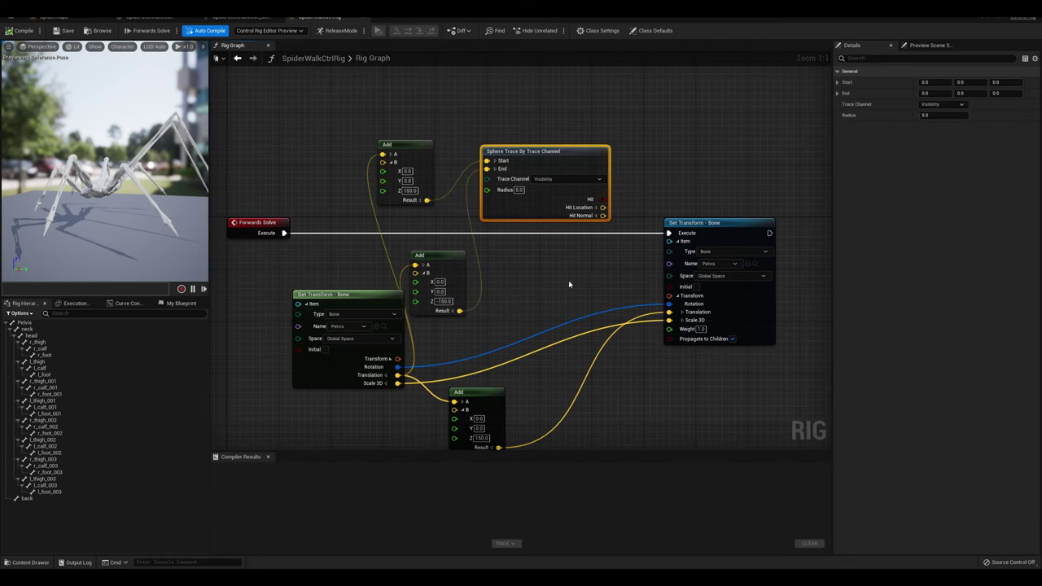
{"action": "right_click_drag", "start_coordinate": [609, 209], "coordinate": [594, 208]}
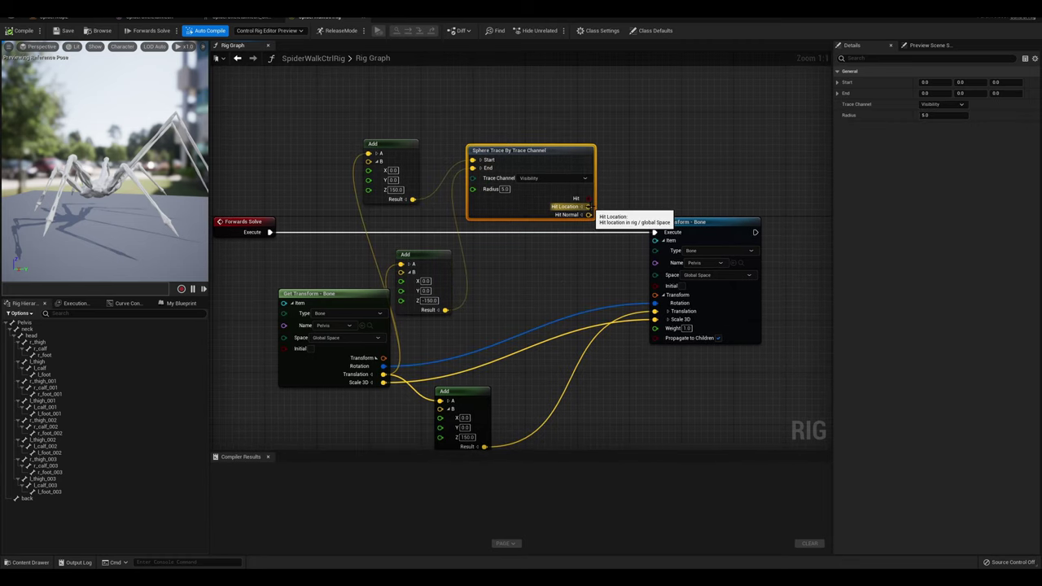
{"action": "mouse_move", "coordinate": [590, 207]}
{"action": "left_mouse_down"}
{"action": "mouse_move", "coordinate": [646, 325]}
{"action": "mouse_move", "coordinate": [655, 313]}
{"action": "left_mouse_up"}
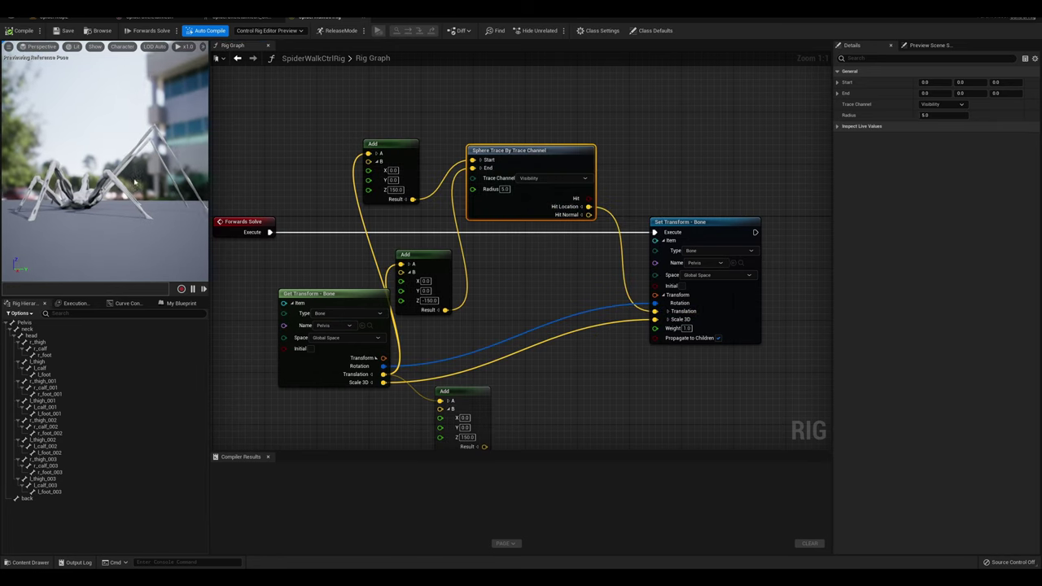
{"action": "left_click", "coordinate": [21, 30]}
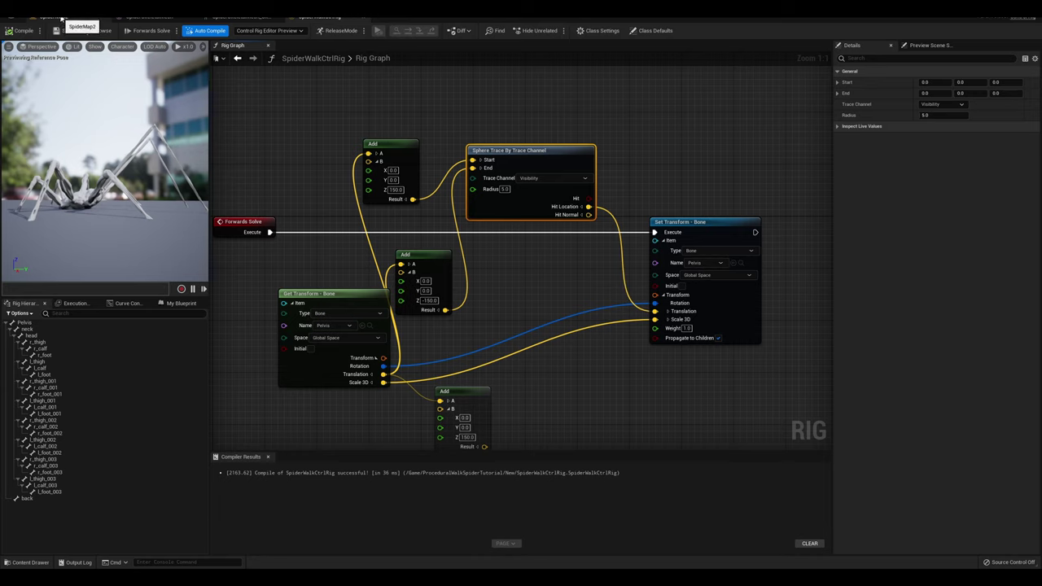
Create an Animation Blueprint named SpiderSkelAnimBP from SpiderSkeletalMesh in the level's content folder, and open it
{"action": "left_click", "coordinate": [61, 16]}
{"action": "left_click", "coordinate": [330, 474]}
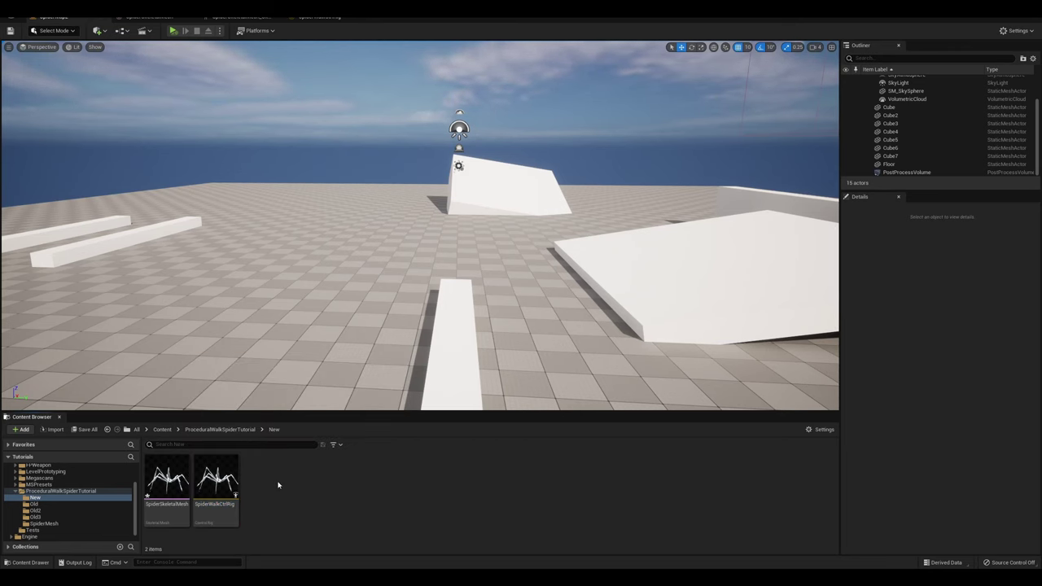
{"action": "right_click", "coordinate": [182, 484]}
{"action": "mouse_move", "coordinate": [231, 236]}
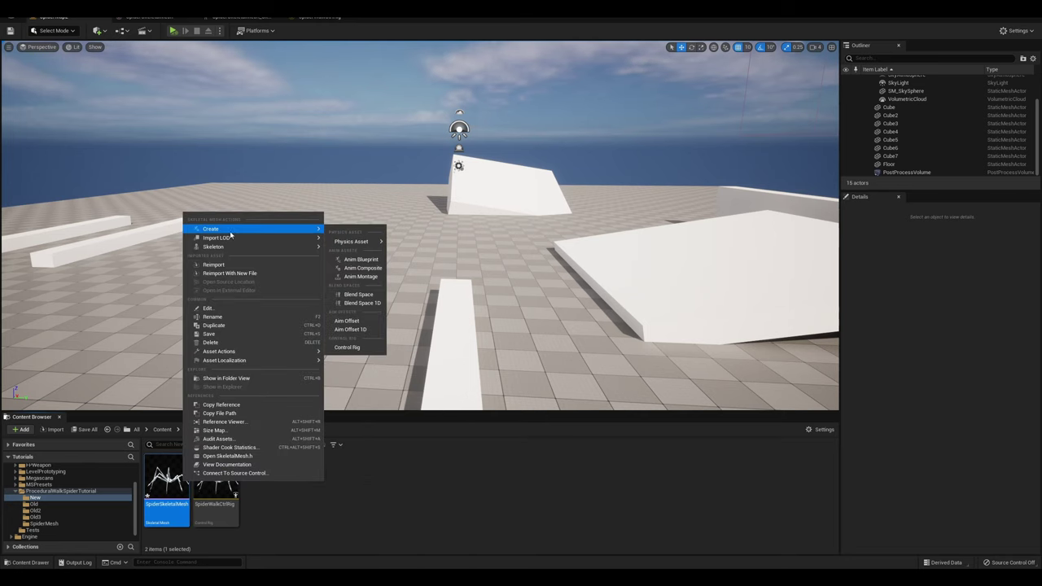
{"action": "left_click", "coordinate": [361, 258]}
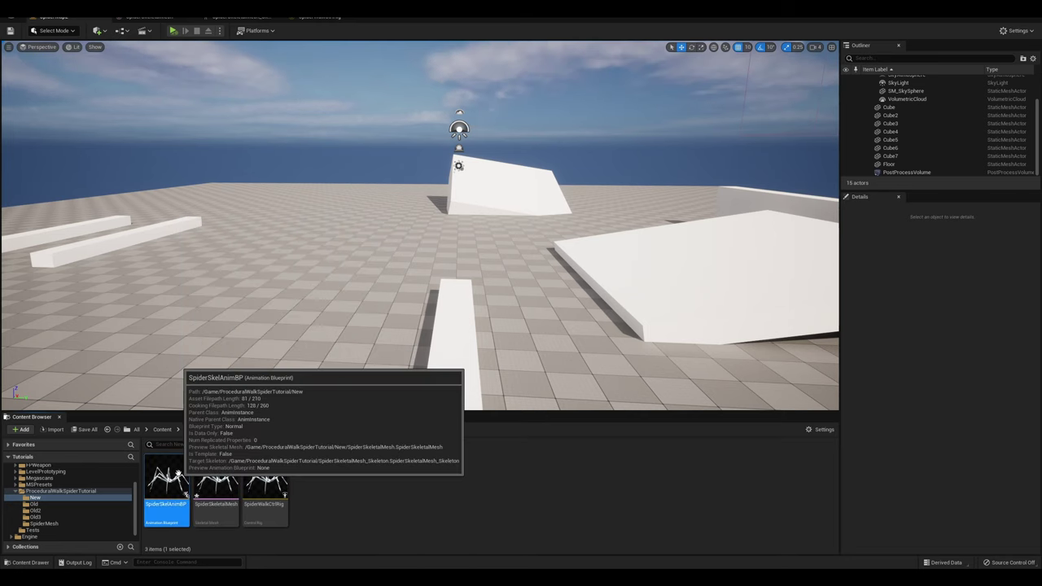
{"action": "double_click", "coordinate": [177, 472]}
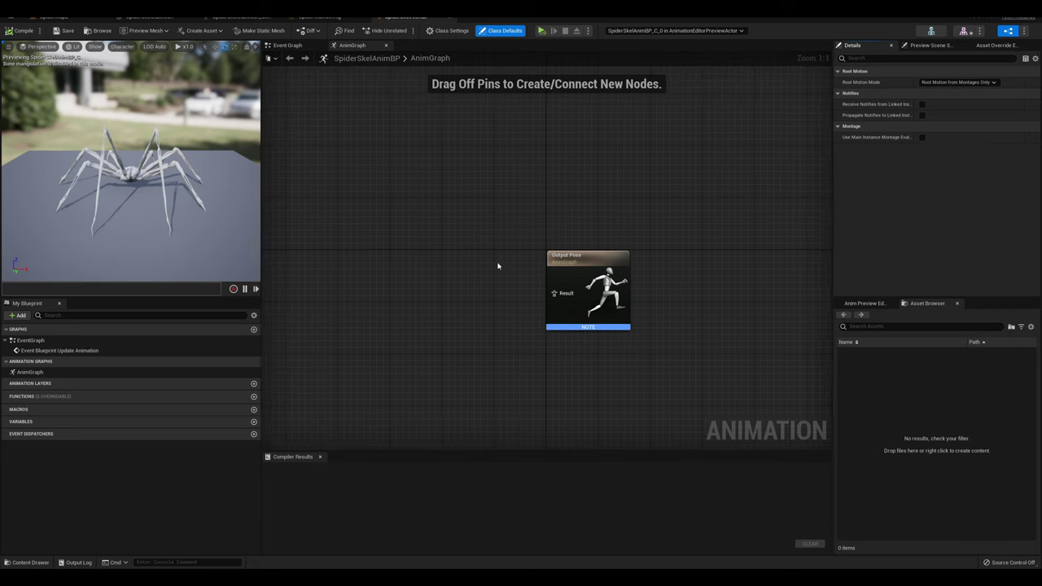
Add a Control Rig node to the AnimGraph and connect its output to the Output Pose's Result
{"action": "right_click_drag", "start_coordinate": [497, 265], "coordinate": [570, 280]}
{"action": "right_click", "coordinate": [425, 296]}
{"action": "type", "text": "c"}
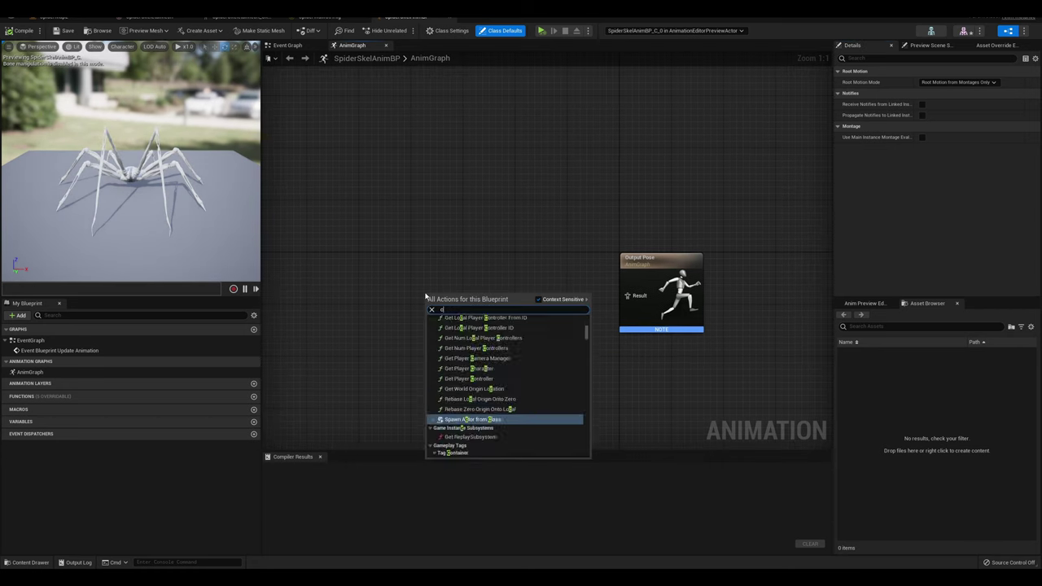
{"action": "type", "text": "ontrol rig"}
{"action": "key", "text": "Return"}
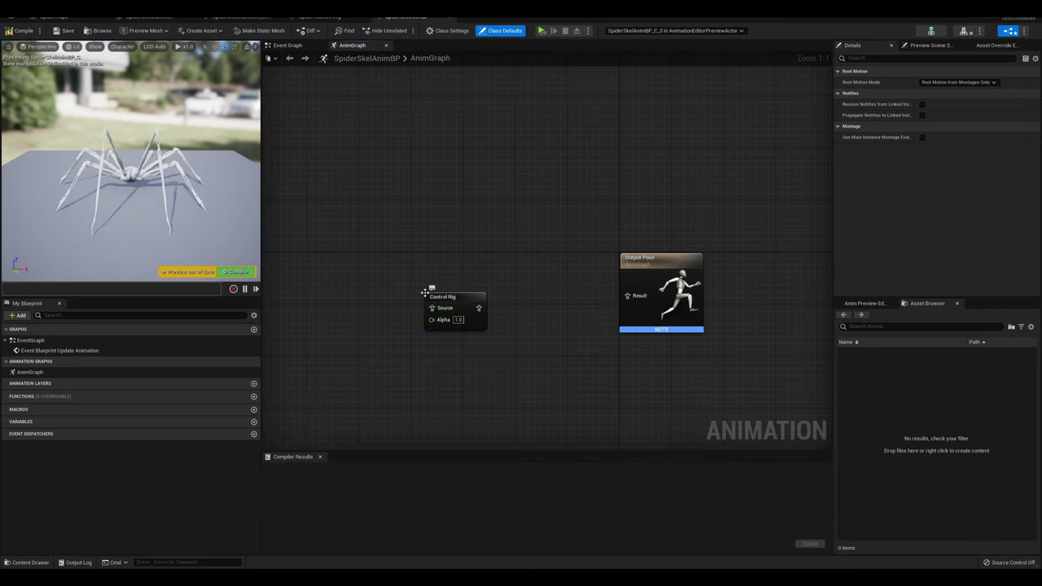
{"action": "left_click_drag", "start_coordinate": [462, 295], "coordinate": [523, 283]}
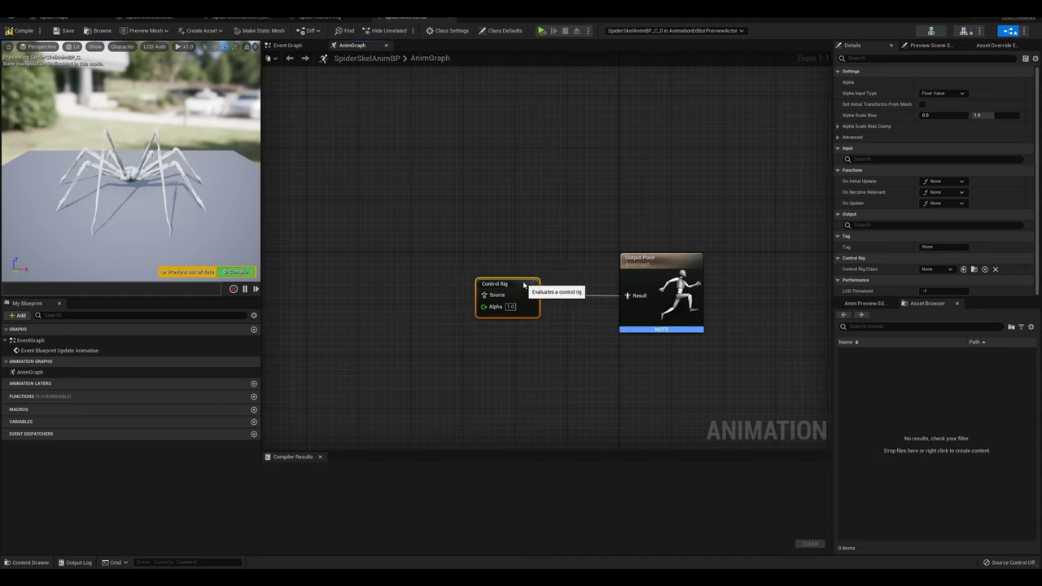
Assign SpiderWalkCtrlRig as the Control Rig node's class and compile the Animation Blueprint
{"action": "left_click", "coordinate": [936, 269]}
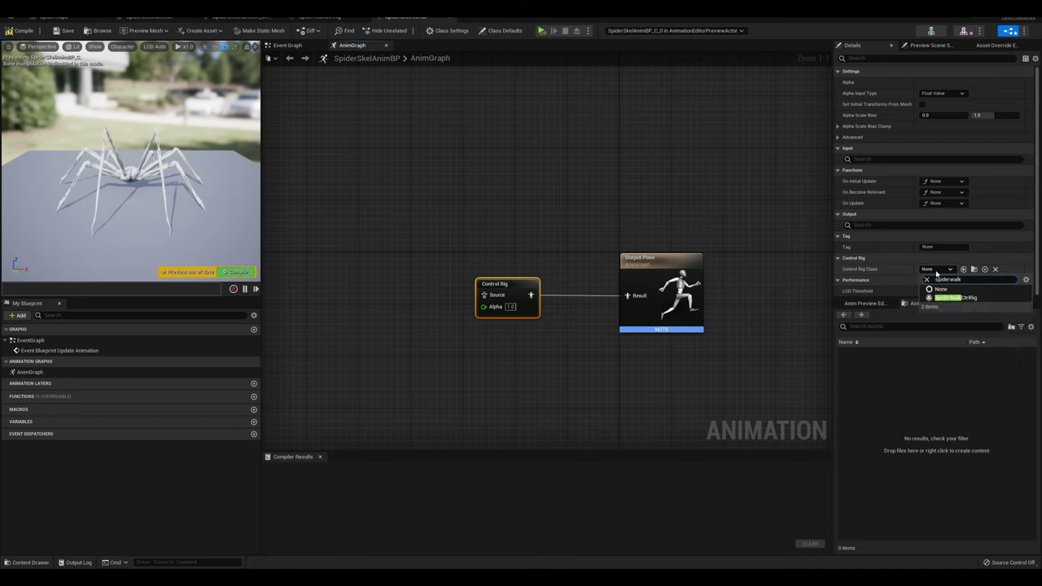
{"action": "left_click", "coordinate": [951, 297]}
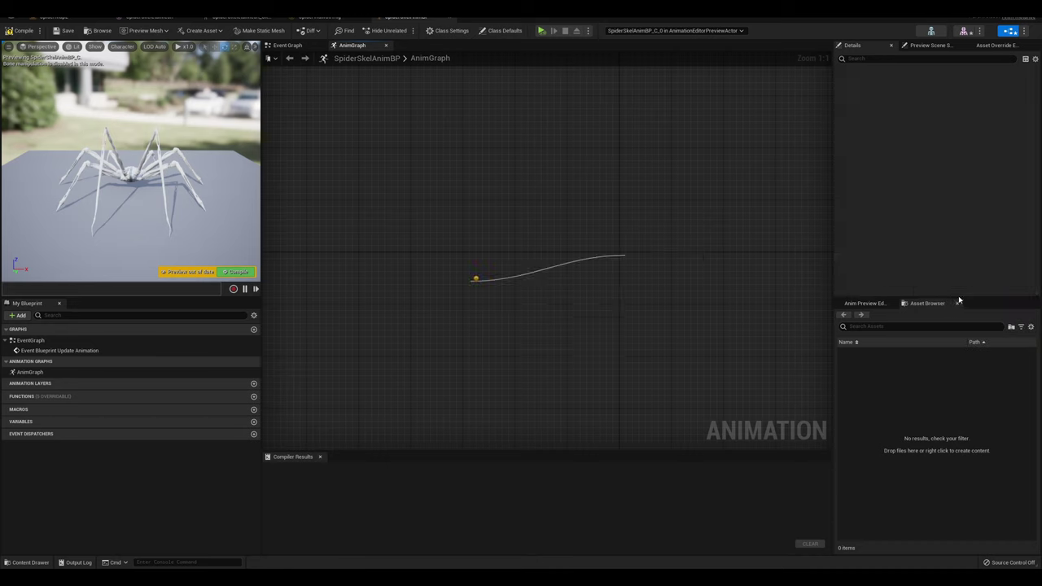
{"action": "left_click", "coordinate": [24, 31]}
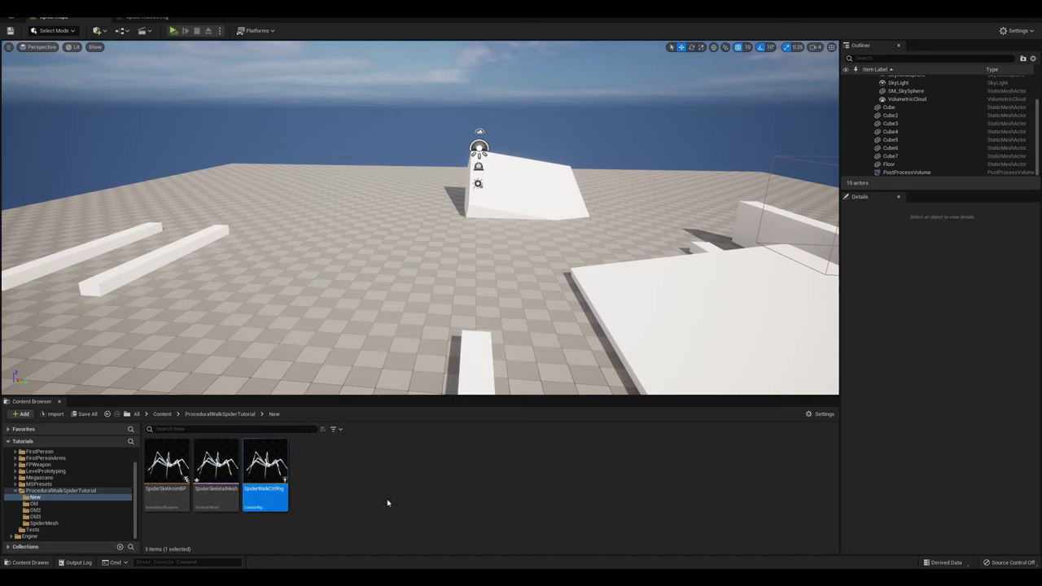
Place SpiderSkeletalMesh in the level on the open floor between the white blocks
{"action": "left_click_drag", "start_coordinate": [216, 464], "coordinate": [356, 310]}
{"action": "right_click_drag", "start_coordinate": [357, 311], "coordinate": [358, 271]}
{"action": "key", "text": "w"}
{"action": "key", "text": "s"}
Set the placed spider's Anim Class to SpiderSkelAnimBP
{"action": "left_click", "coordinate": [944, 392]}
{"action": "left_click", "coordinate": [945, 391]}
{"action": "left_click", "coordinate": [945, 392]}
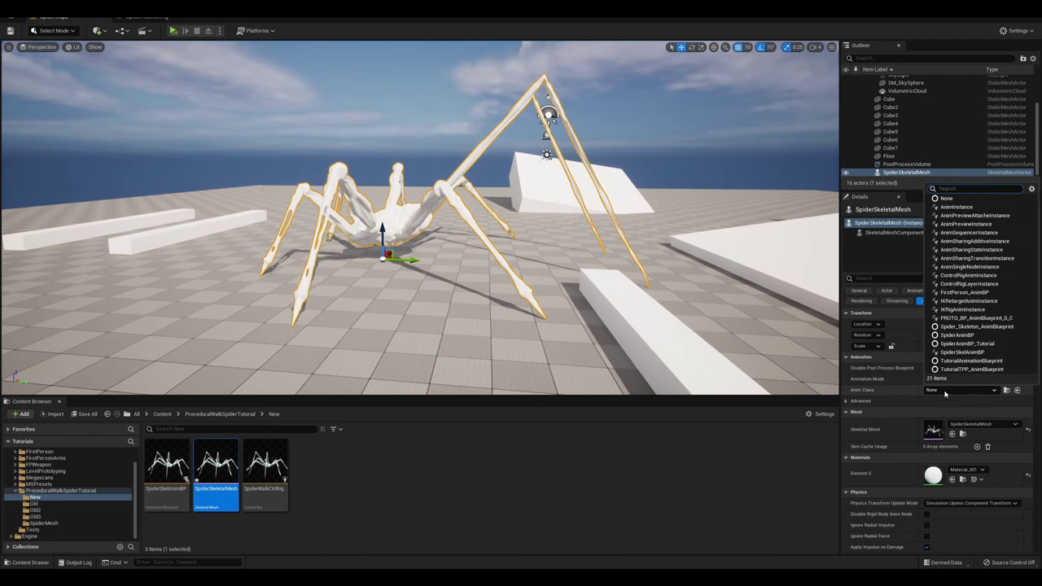
{"action": "type", "text": "spider sk"}
{"action": "key", "text": "Return"}
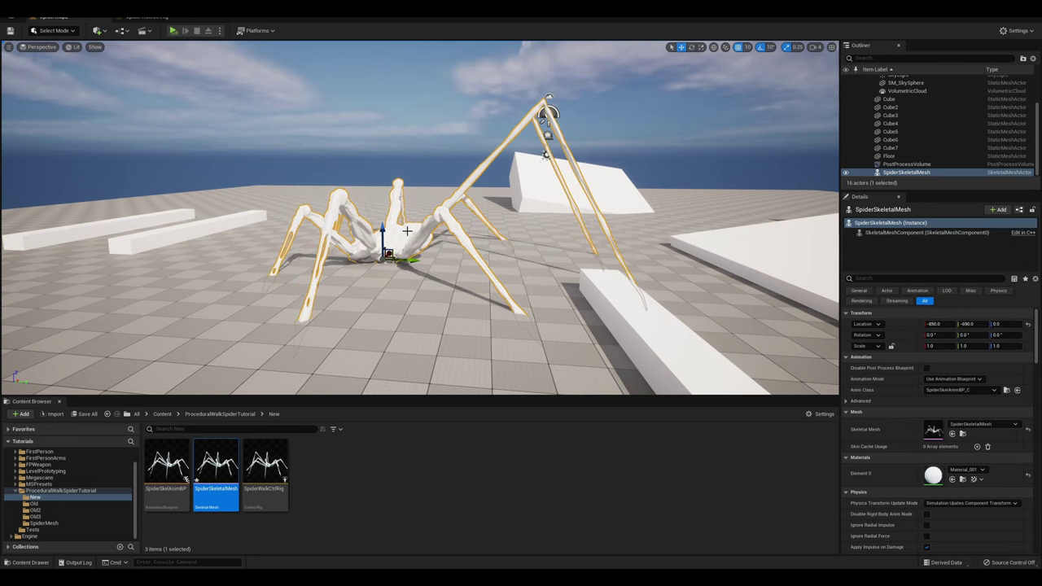
Simulate the level, slide the spider along the Y axis over the blocks and back to check its height adaptation, and stop
{"action": "right_click_drag", "start_coordinate": [407, 231], "coordinate": [399, 257]}
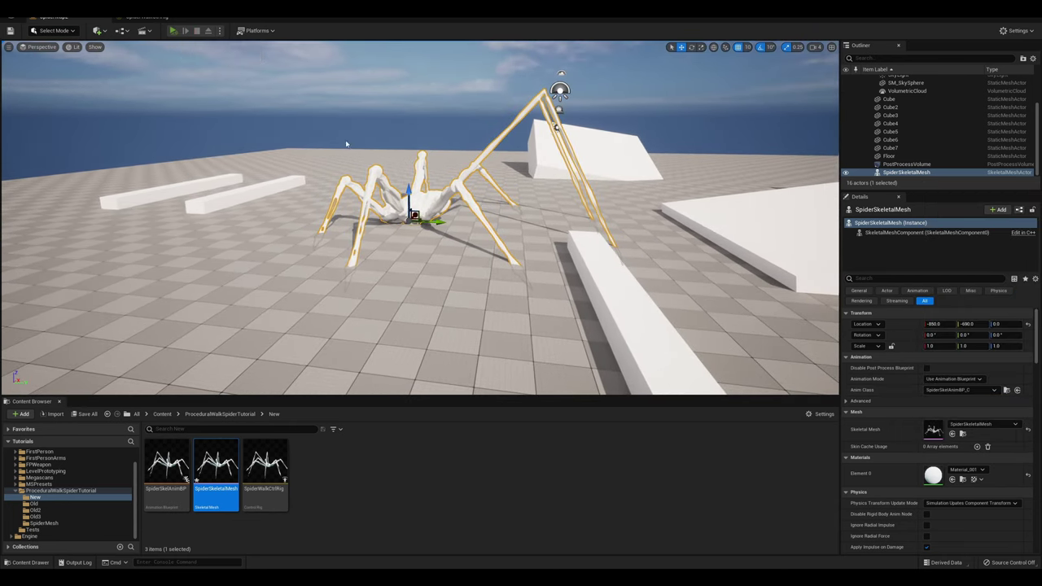
{"action": "key", "text": "alt+p"}
{"action": "left_click_drag", "start_coordinate": [437, 221], "coordinate": [801, 236]}
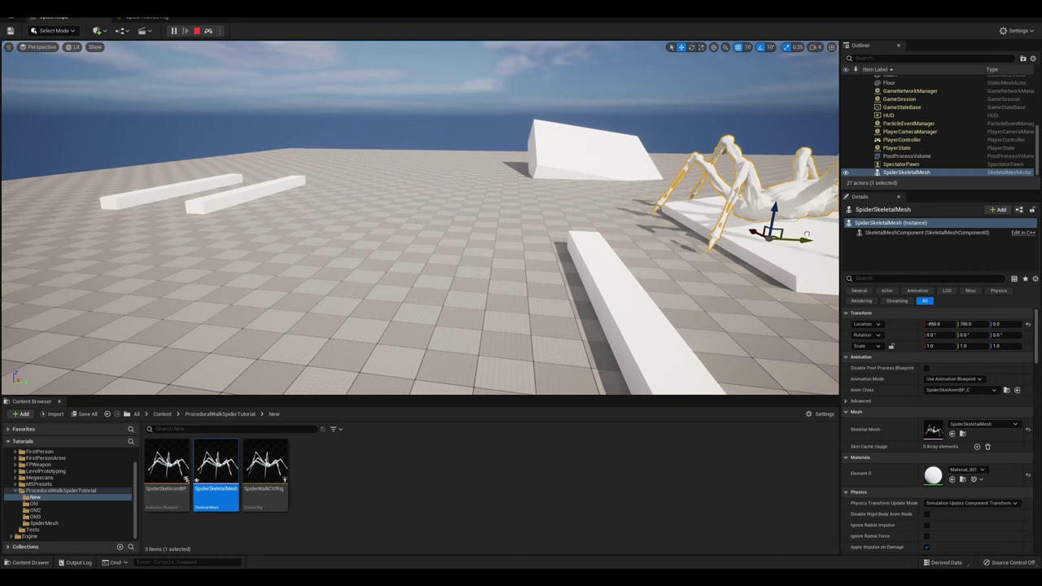
{"action": "right_click_drag", "start_coordinate": [800, 236], "coordinate": [837, 228]}
{"action": "left_click_drag", "start_coordinate": [464, 276], "coordinate": [232, 249]}
{"action": "key", "text": "f"}
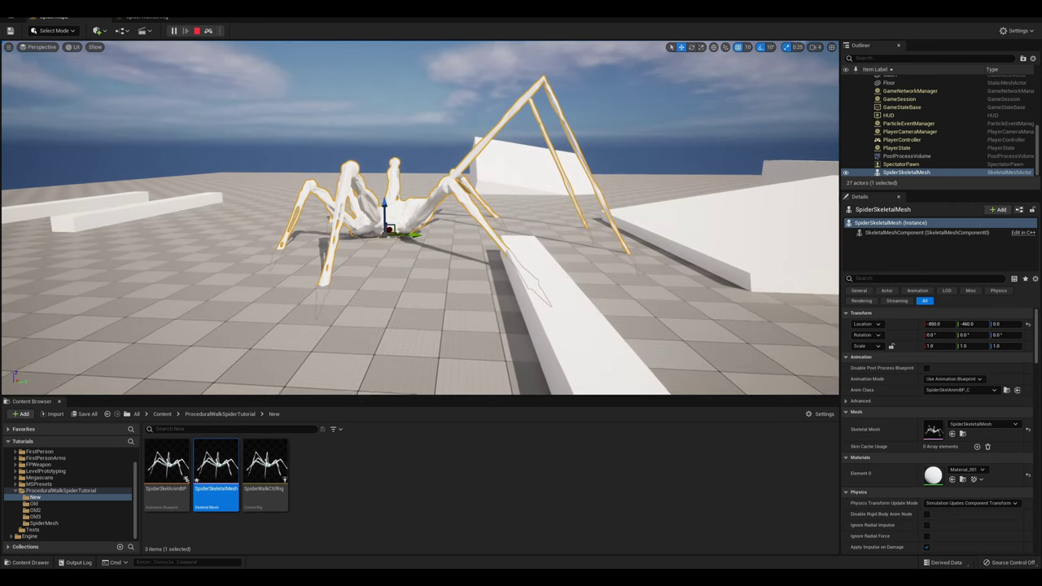
{"action": "left_click", "coordinate": [198, 31]}
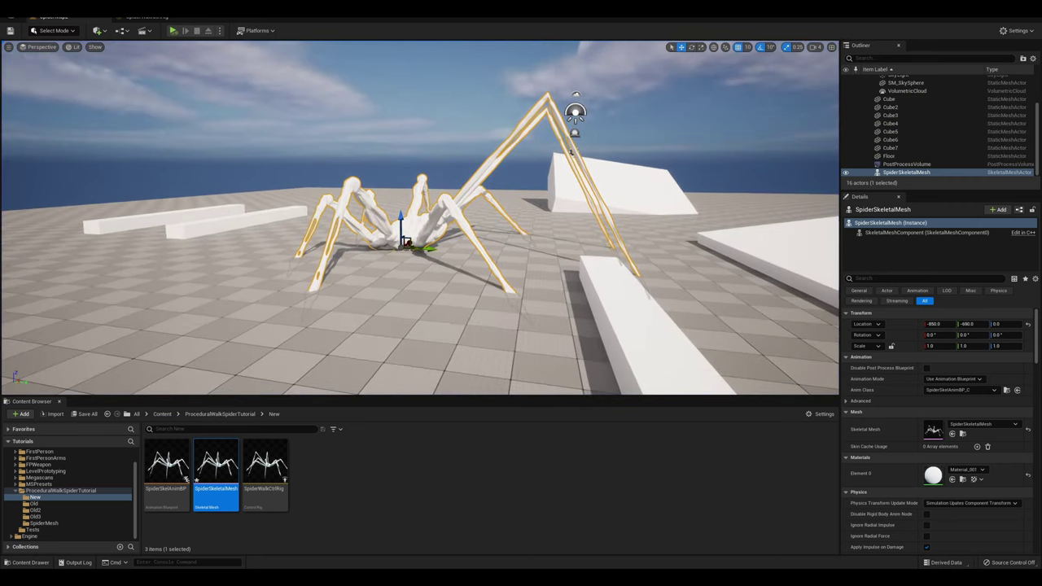
Enable control rig debug drawing with the console command a.AnimNode.ControlRig.Debug 1
{"action": "key", "text": "grave"}
{"action": "type", "text": "control rig debug"}
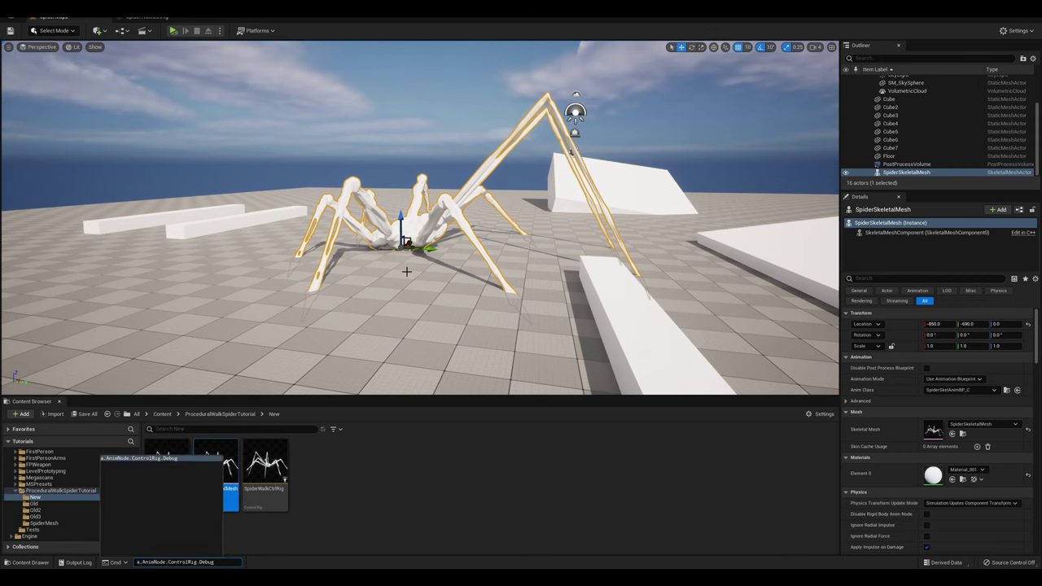
{"action": "type", "text": "1"}
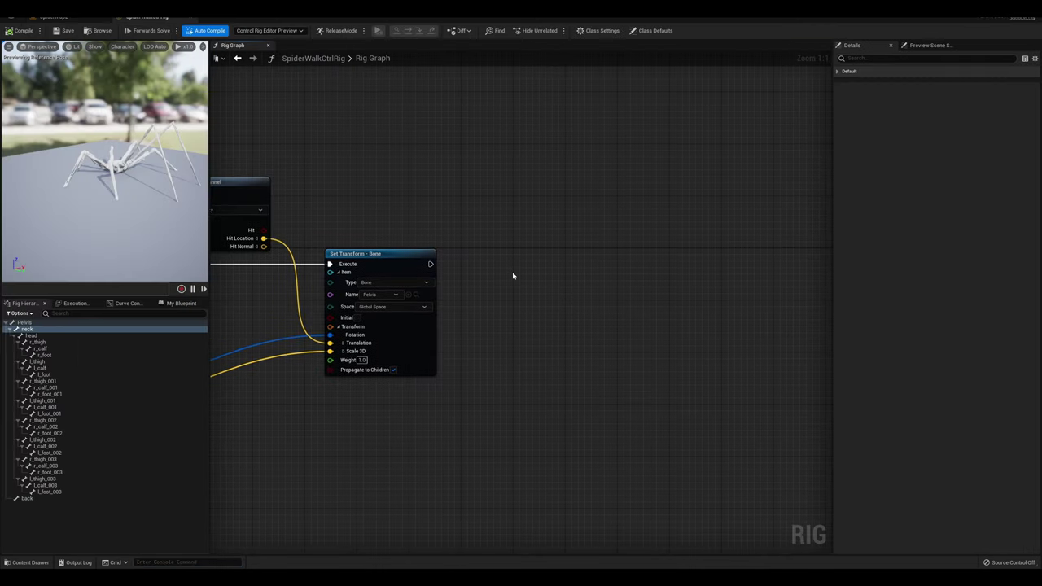
Add a Draw Line node to the SpiderWalkCtrlRig graph and connect its Execute to Set Transform's execution output
{"action": "right_click", "coordinate": [513, 276]}
{"action": "type", "text": "draw line"}
{"action": "key", "text": "Return"}
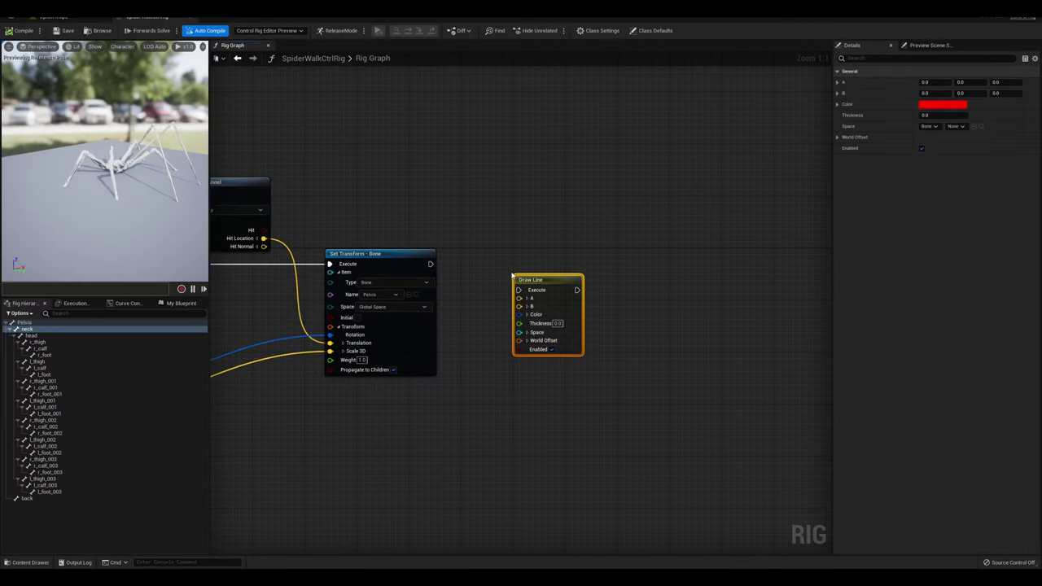
{"action": "right_click_drag", "start_coordinate": [471, 226], "coordinate": [494, 245]}
{"action": "mouse_move", "coordinate": [453, 284]}
{"action": "left_mouse_down"}
{"action": "mouse_move", "coordinate": [543, 310]}
{"action": "mouse_move", "coordinate": [558, 184]}
{"action": "mouse_move", "coordinate": [506, 158]}
{"action": "left_mouse_up"}
Space out the nodes and connect the Z 150 Add result to Draw Line's A and the Z -150 result to B
{"action": "right_click_drag", "start_coordinate": [410, 164], "coordinate": [603, 189]}
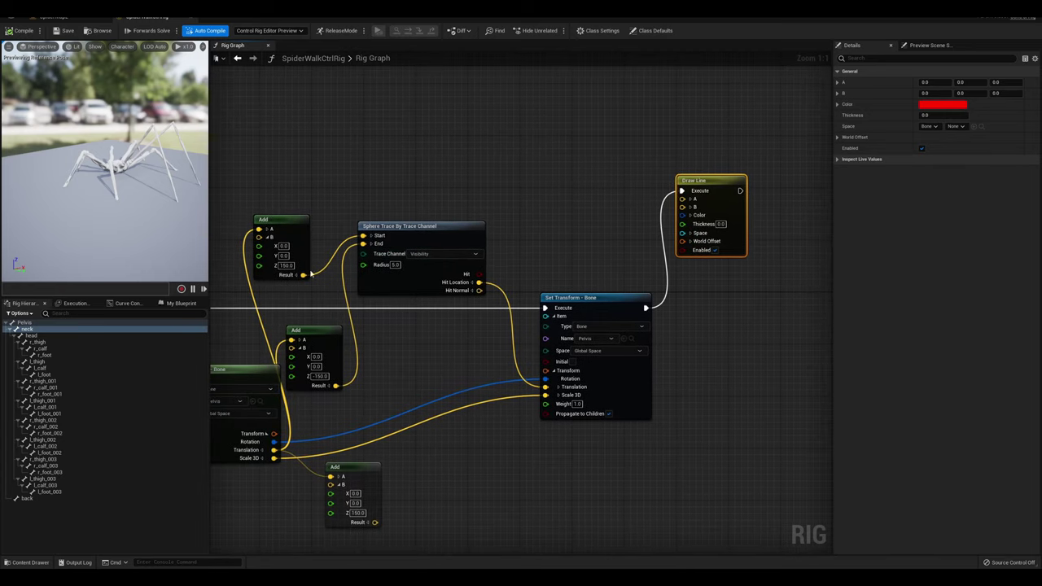
{"action": "left_click_drag", "start_coordinate": [447, 238], "coordinate": [467, 245]}
{"action": "left_click_drag", "start_coordinate": [585, 297], "coordinate": [650, 303]}
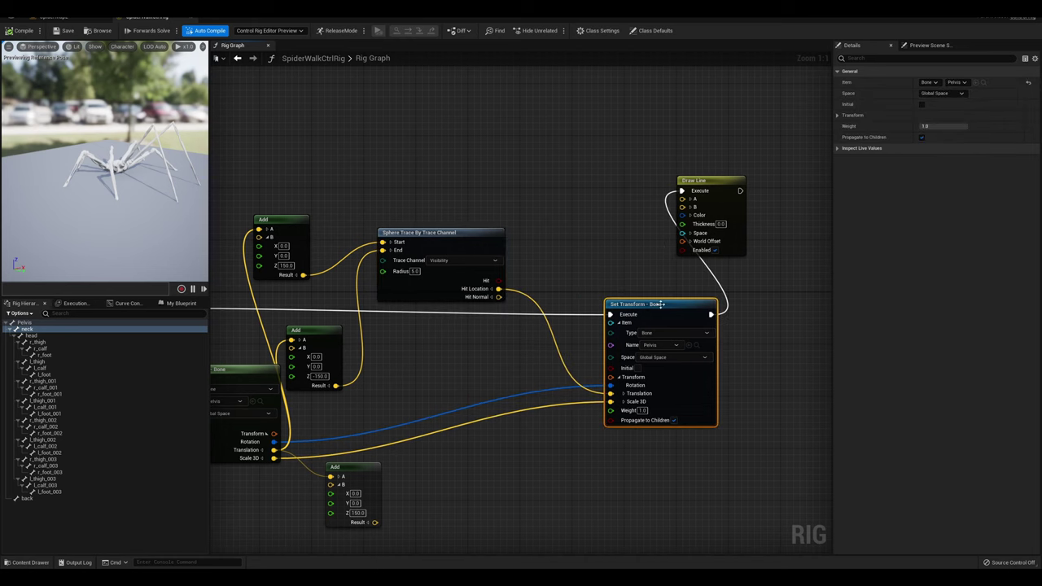
{"action": "mouse_move", "coordinate": [302, 275]}
{"action": "left_mouse_down"}
{"action": "mouse_move", "coordinate": [667, 180]}
{"action": "mouse_move", "coordinate": [682, 198]}
{"action": "left_mouse_up"}
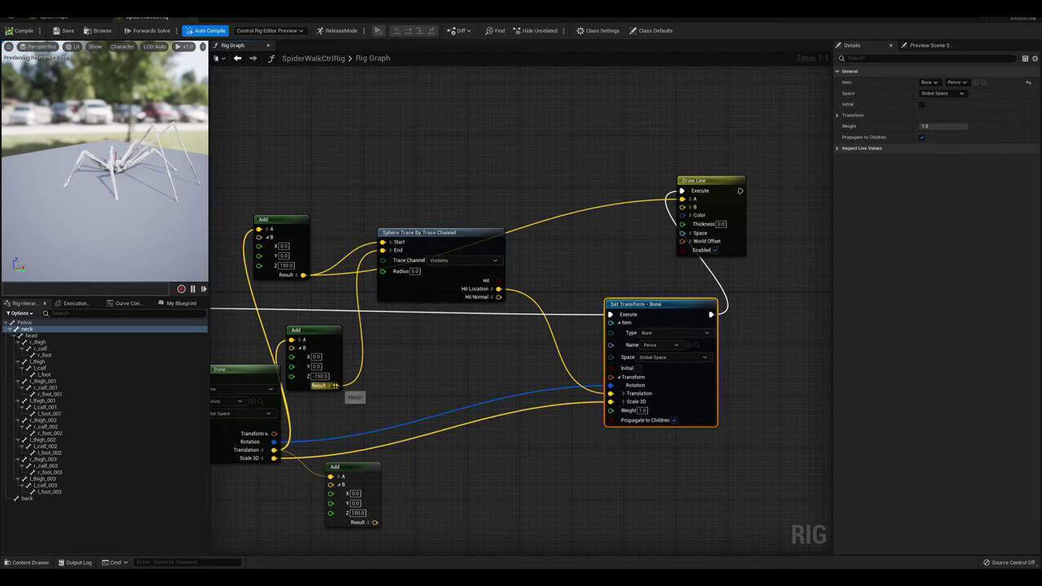
{"action": "left_click_drag", "start_coordinate": [335, 385], "coordinate": [683, 206]}
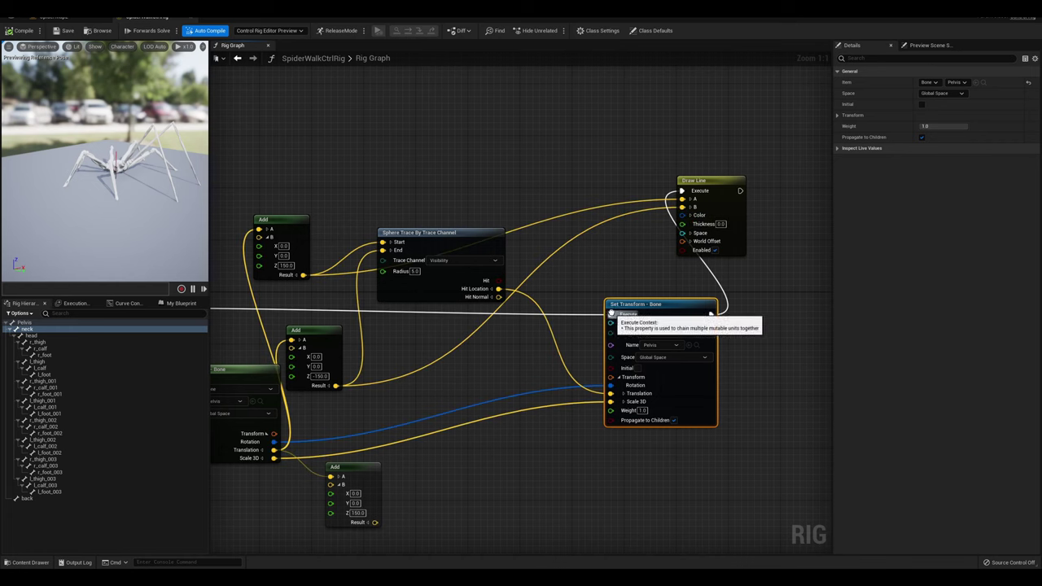
Reroute execution so Draw Line runs before Set Transform, and set the line's thickness to 2.0
{"action": "mouse_move", "coordinate": [610, 314]}
{"action": "left_mouse_down", "text": "ctrl"}
{"action": "mouse_move", "coordinate": [695, 190]}
{"action": "mouse_move", "coordinate": [658, 220]}
{"action": "mouse_move", "coordinate": [682, 190]}
{"action": "mouse_move", "coordinate": [530, 269]}
{"action": "left_mouse_up", "text": "ctrl"}
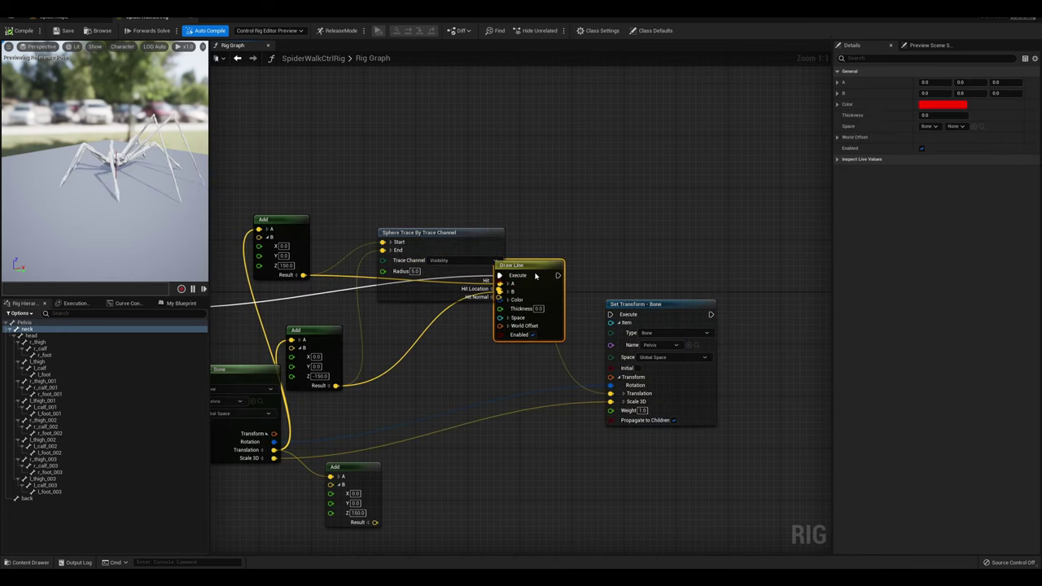
{"action": "left_click_drag", "start_coordinate": [636, 302], "coordinate": [715, 291]}
{"action": "mouse_move", "coordinate": [543, 272]}
{"action": "left_mouse_down"}
{"action": "mouse_move", "coordinate": [588, 292]}
{"action": "mouse_move", "coordinate": [689, 301]}
{"action": "left_mouse_up"}
{"action": "left_click_drag", "start_coordinate": [593, 340], "coordinate": [612, 346]}
{"action": "left_click", "coordinate": [611, 216]}
Simulate the level, move the spider over the blocks to inspect the debug trace line at its pelvis, and stop the simulation
{"action": "left_click", "coordinate": [55, 18]}
{"action": "mouse_move", "coordinate": [244, 163]}
{"action": "right_mouse_down"}
{"action": "mouse_move", "coordinate": [222, 176]}
{"action": "mouse_move", "coordinate": [236, 162]}
{"action": "right_mouse_up"}
{"action": "left_click", "coordinate": [173, 31]}
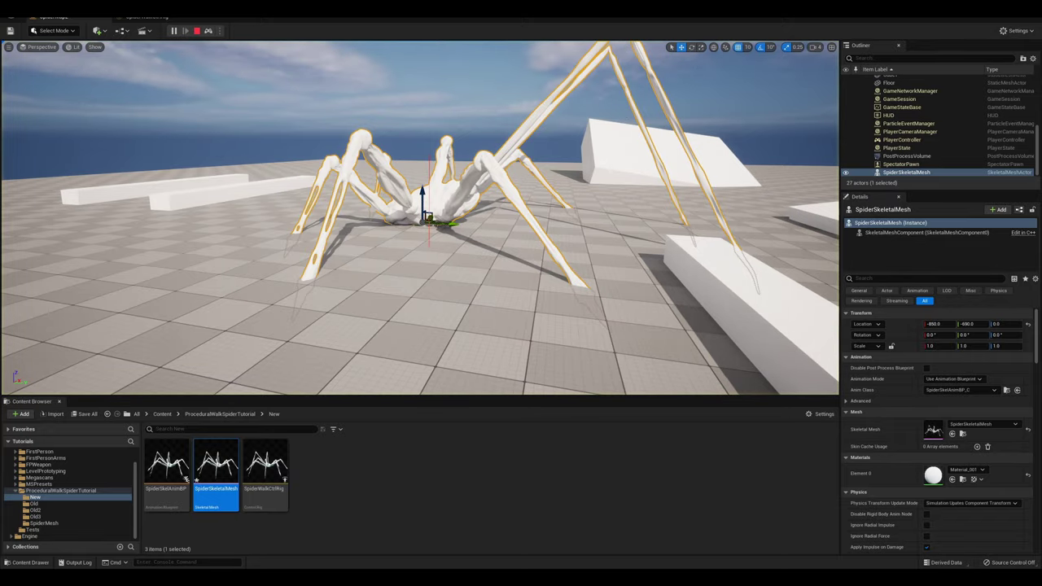
{"action": "right_click_drag", "start_coordinate": [419, 218], "coordinate": [423, 186]}
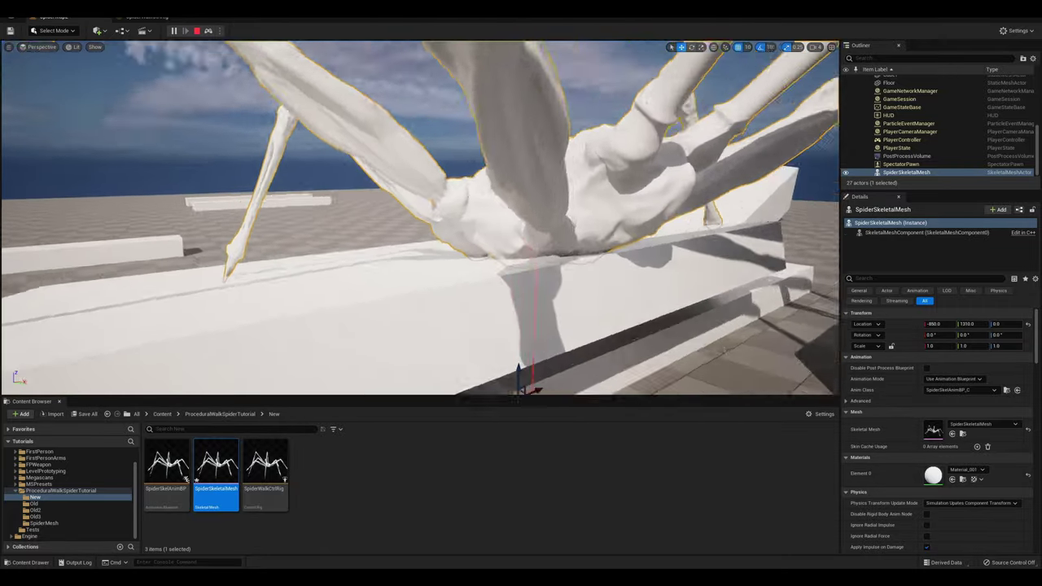
{"action": "right_click_drag", "start_coordinate": [475, 256], "coordinate": [475, 256]}
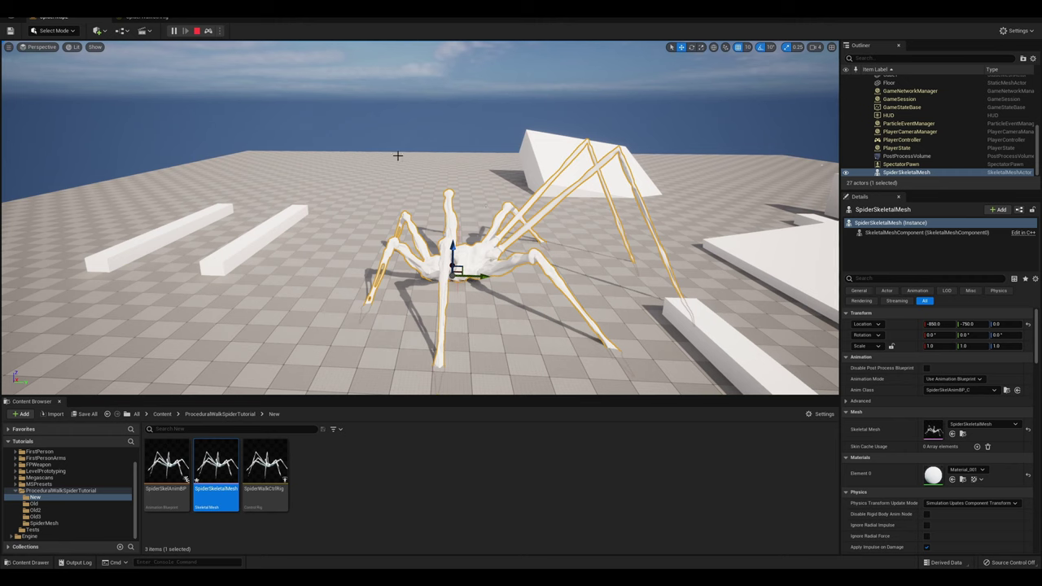
{"action": "left_click", "coordinate": [208, 33]}
{"action": "left_click", "coordinate": [153, 19]}
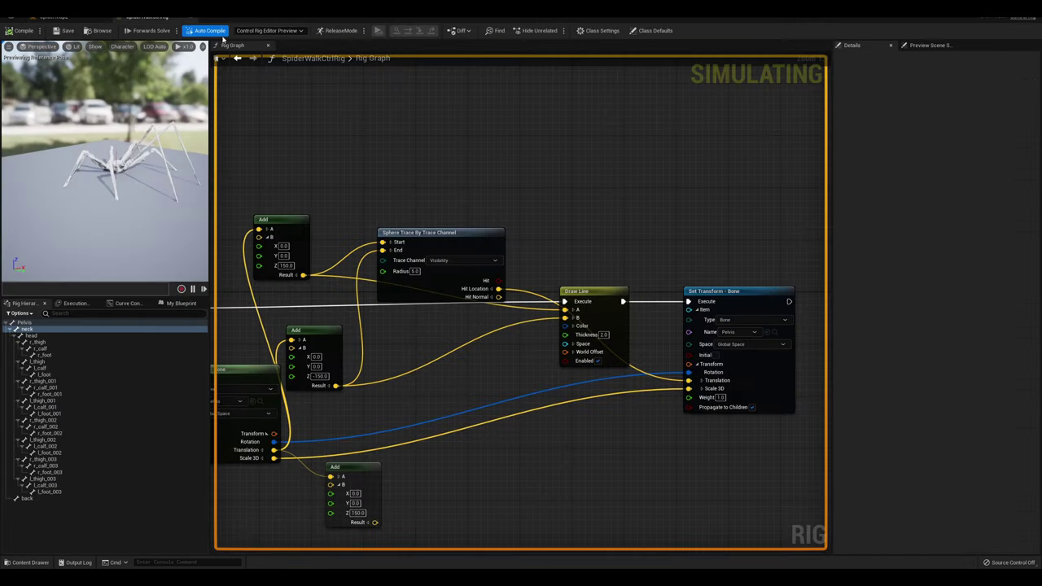
{"action": "left_click", "coordinate": [62, 16]}
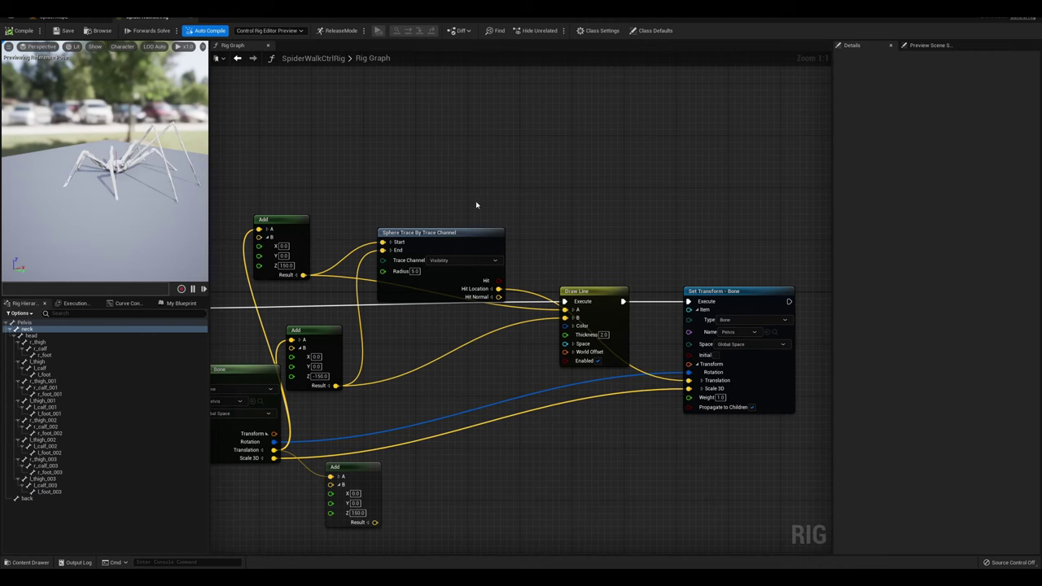
Delete the Draw Line node from the rig graph and rearrange the sphere trace and its neighbouring nodes
{"action": "left_click_drag", "start_coordinate": [436, 360], "coordinate": [437, 362]}
{"action": "scroll", "coordinate": [437, 359], "scroll_direction": "down", "scroll_amount": 3}
{"action": "mouse_move", "coordinate": [436, 360]}
{"action": "right_mouse_down"}
{"action": "mouse_move", "coordinate": [434, 269]}
{"action": "mouse_move", "coordinate": [397, 274]}
{"action": "right_mouse_up"}
{"action": "left_click_drag", "start_coordinate": [495, 204], "coordinate": [509, 316]}
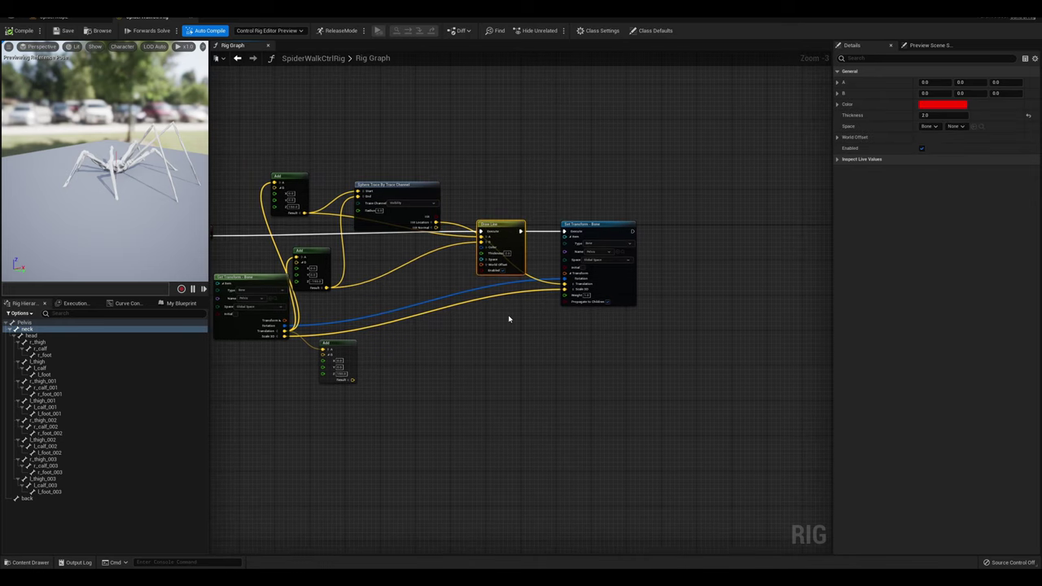
{"action": "key", "text": "Delete"}
{"action": "left_click_drag", "start_coordinate": [397, 185], "coordinate": [410, 220]}
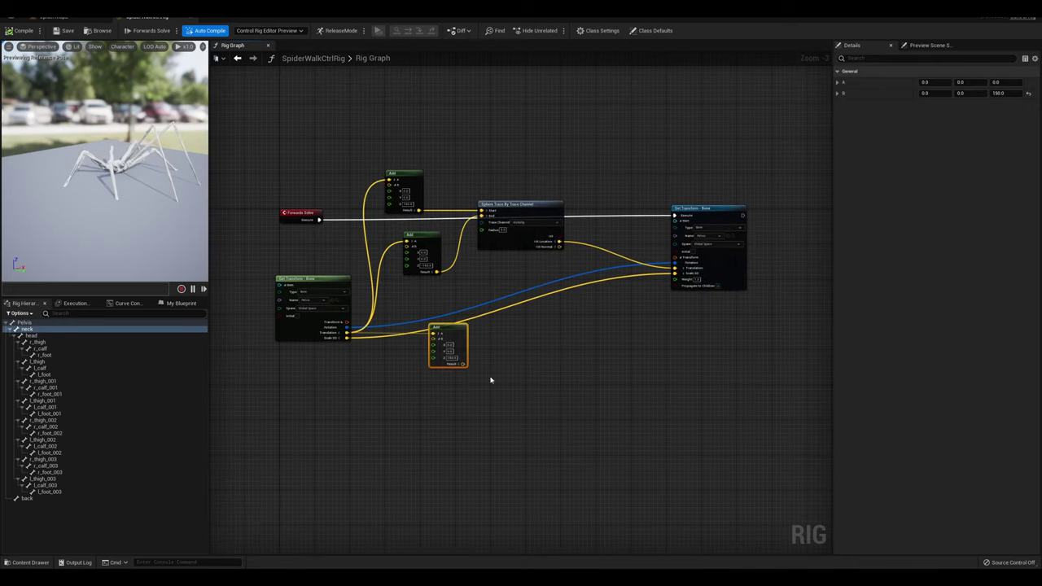
Delete the unused Add node and move the sphere trace with its two Add nodes below the execution wire
{"action": "key", "text": "Delete"}
{"action": "left_click_drag", "start_coordinate": [524, 243], "coordinate": [526, 306]}
Add a Basic IK node beyond the pelvis Set Transform node and connect Set Transform's execution output to it
{"action": "scroll", "coordinate": [647, 345], "scroll_direction": "up", "scroll_amount": 3}
{"action": "right_click_drag", "start_coordinate": [646, 346], "coordinate": [602, 405]}
{"action": "right_click_drag", "start_coordinate": [678, 383], "coordinate": [389, 363]}
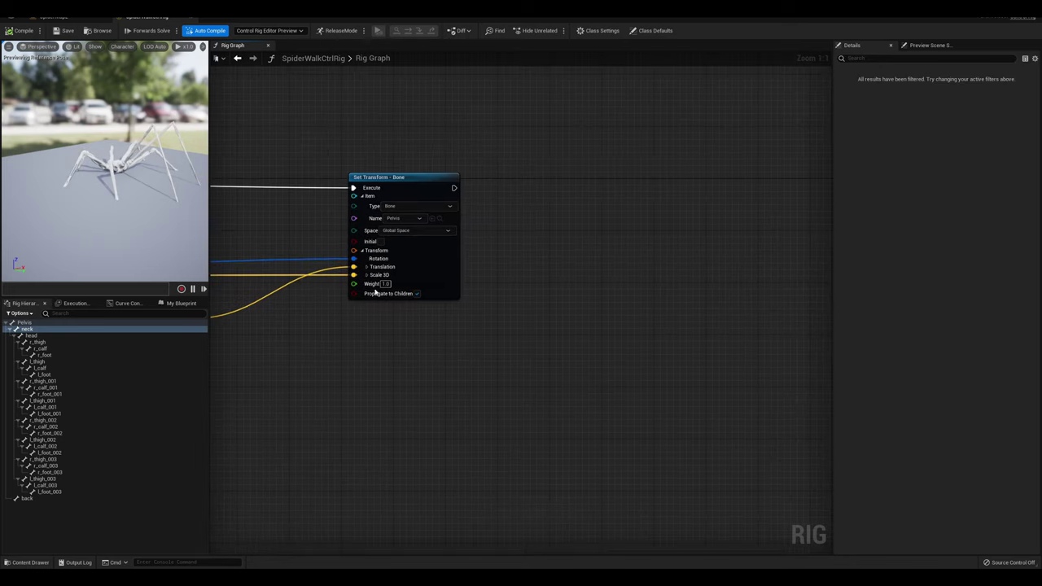
{"action": "right_click", "coordinate": [555, 195]}
{"action": "type", "text": "basic i"}
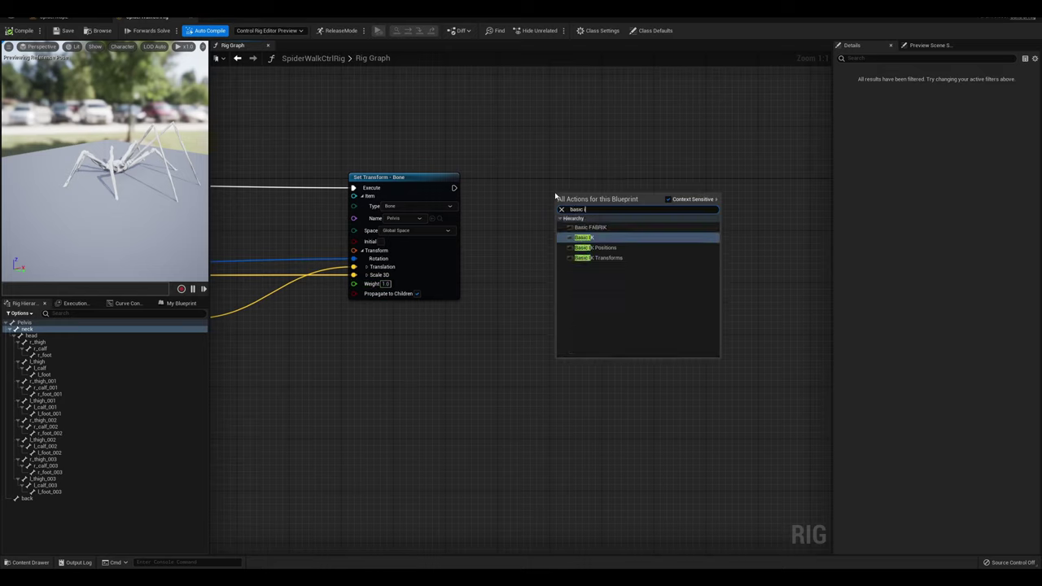
{"action": "key", "text": "Return"}
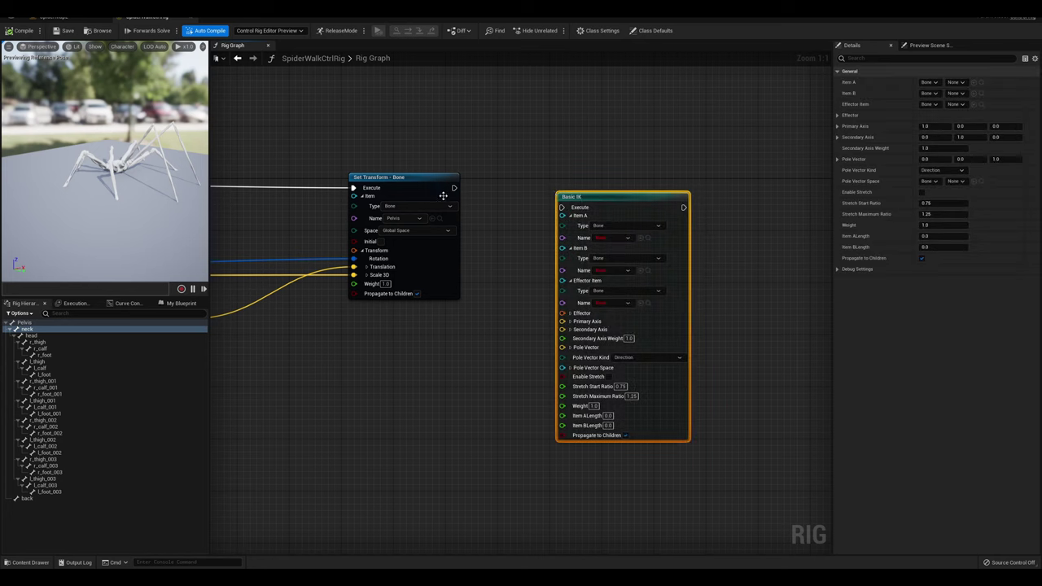
{"action": "left_click_drag", "start_coordinate": [453, 188], "coordinate": [696, 185]}
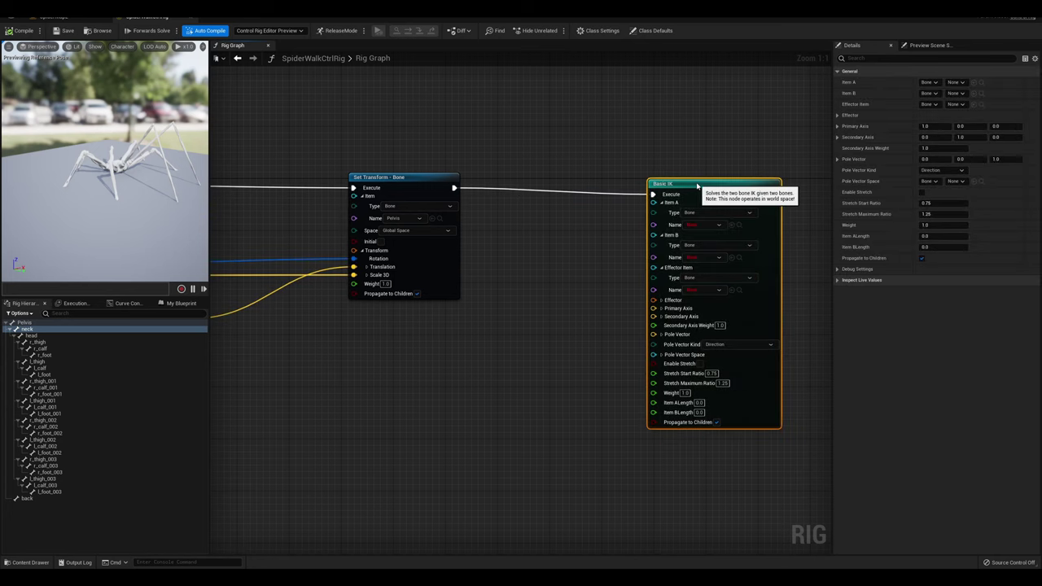
Set the Basic IK's effector item to l_foot, Item B to l_calf and Item A to l_thigh
{"action": "left_click", "coordinate": [696, 291]}
{"action": "type", "text": "foot"}
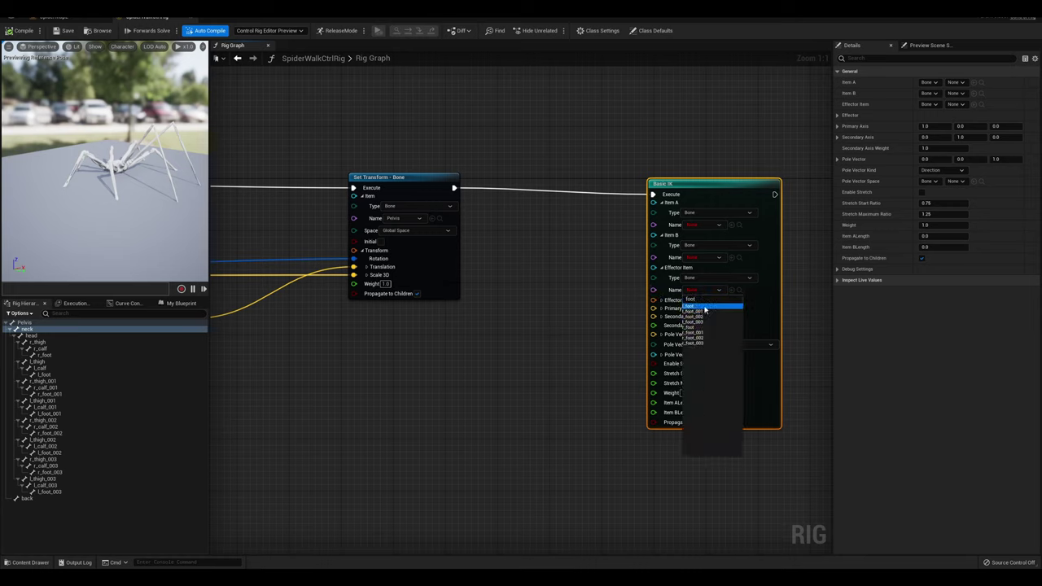
{"action": "left_click", "coordinate": [704, 307]}
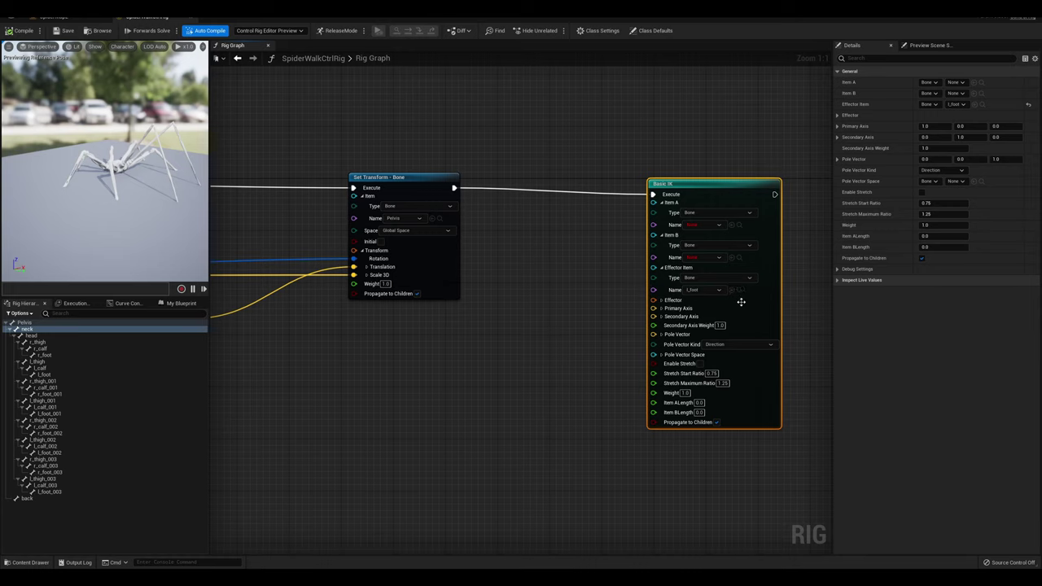
{"action": "left_click", "coordinate": [704, 258]}
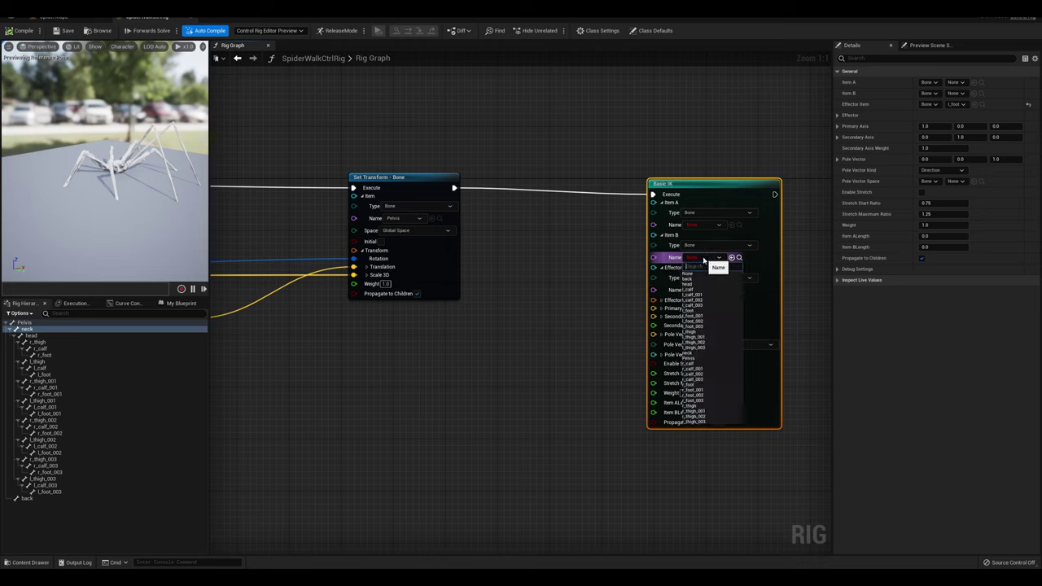
{"action": "type", "text": "calf"}
{"action": "left_click", "coordinate": [690, 273]}
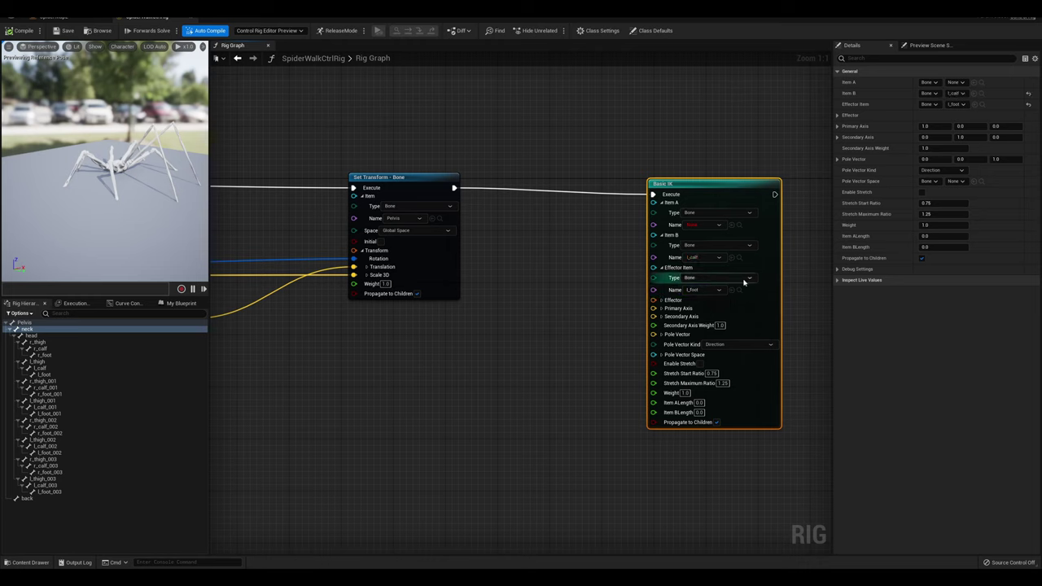
{"action": "left_click", "coordinate": [702, 226]}
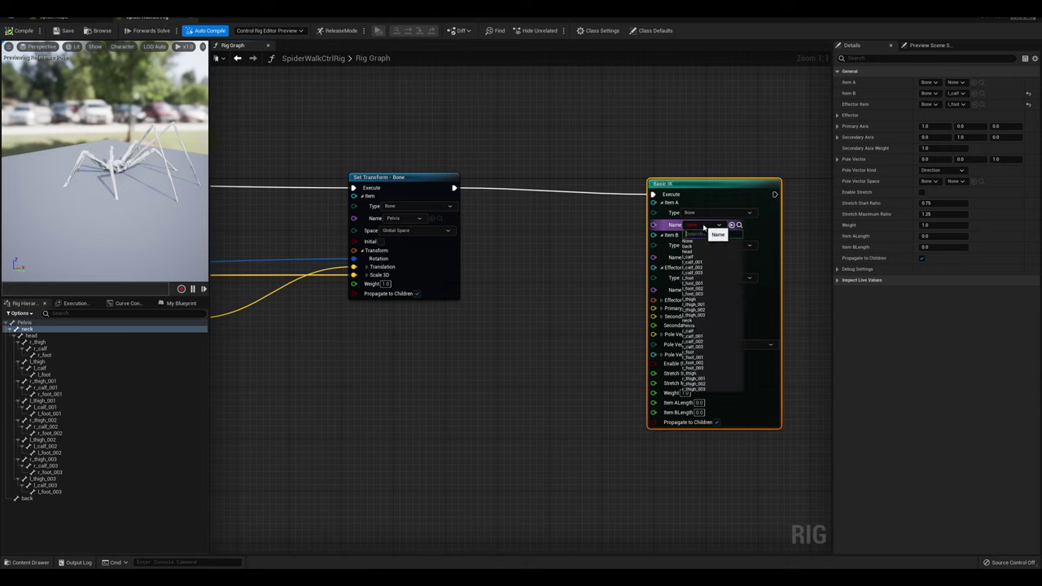
{"action": "type", "text": "thigh"}
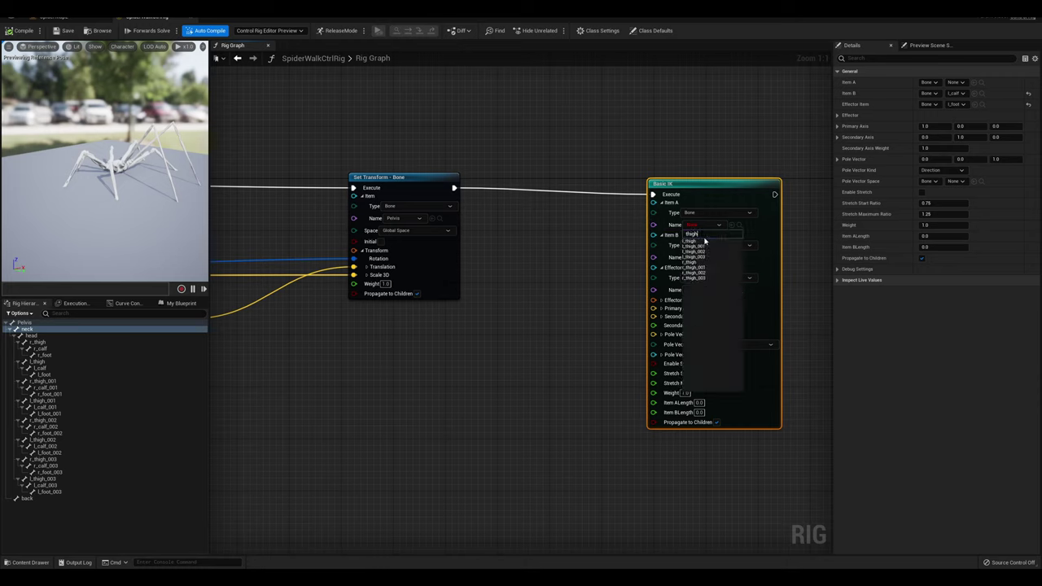
{"action": "left_click", "coordinate": [705, 241]}
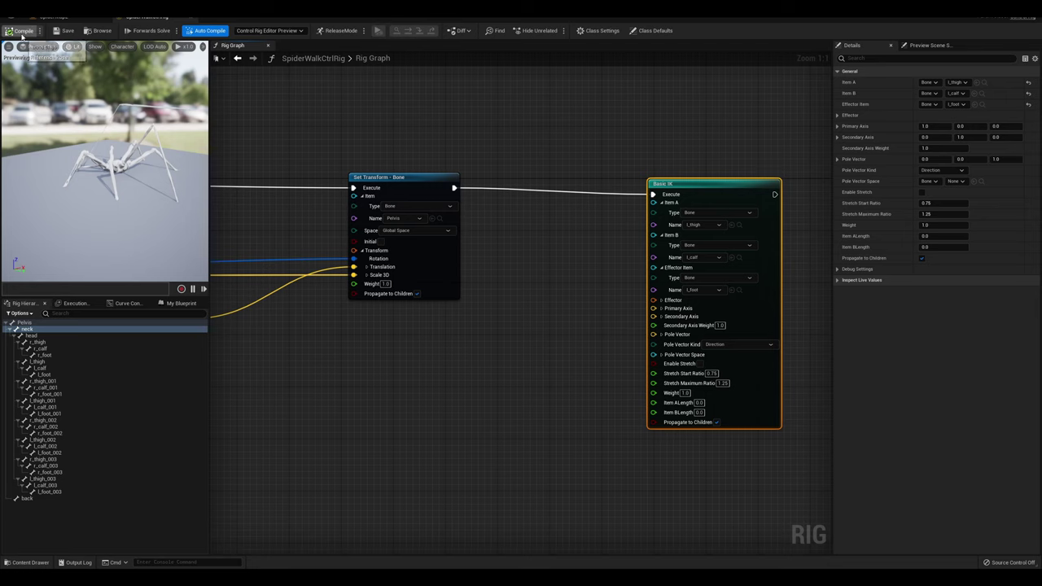
{"action": "mouse_move", "coordinate": [122, 171]}
{"action": "right_mouse_down"}
{"action": "mouse_move", "coordinate": [98, 167]}
{"action": "mouse_move", "coordinate": [105, 192]}
{"action": "mouse_move", "coordinate": [98, 163]}
{"action": "mouse_move", "coordinate": [110, 154]}
{"action": "mouse_move", "coordinate": [122, 154]}
{"action": "mouse_move", "coordinate": [114, 183]}
{"action": "mouse_move", "coordinate": [105, 179]}
{"action": "right_mouse_up"}
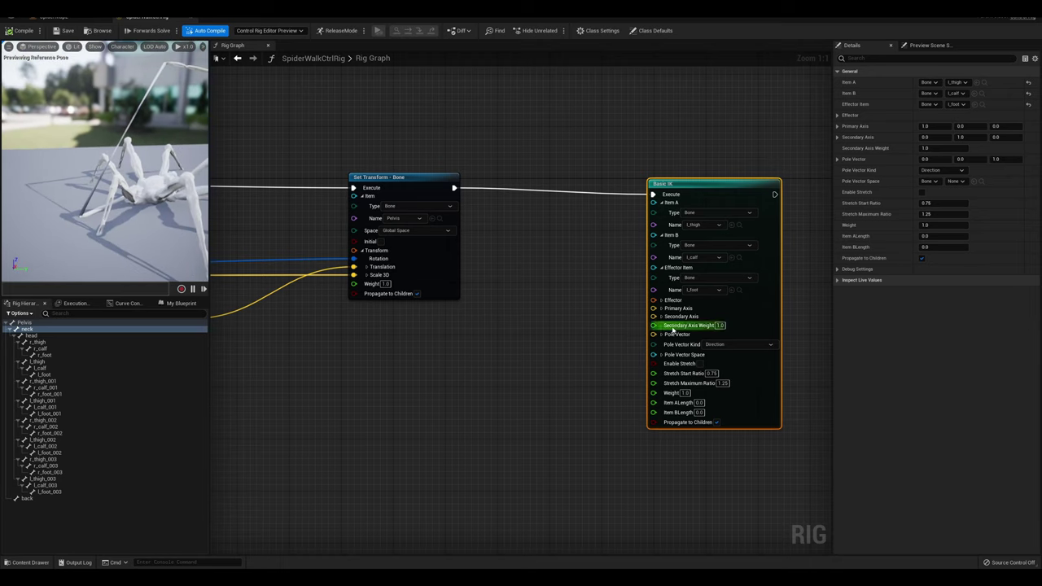
Add a Get Transform node for the l_foot bone and connect its Transform to the Basic IK's Effector input
{"action": "right_click", "coordinate": [438, 339]}
{"action": "type", "text": "get transform"}
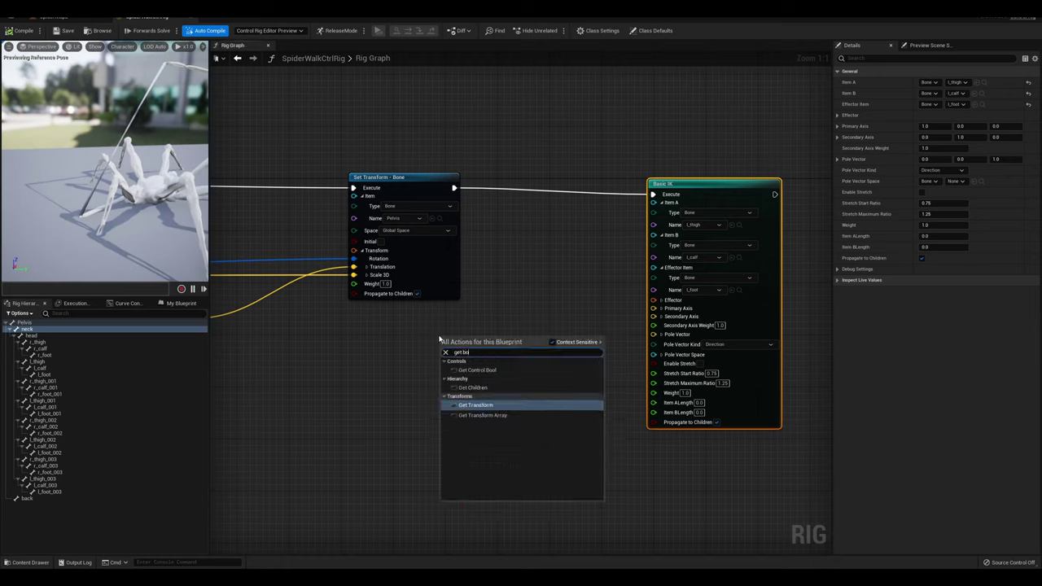
{"action": "key", "text": "Return"}
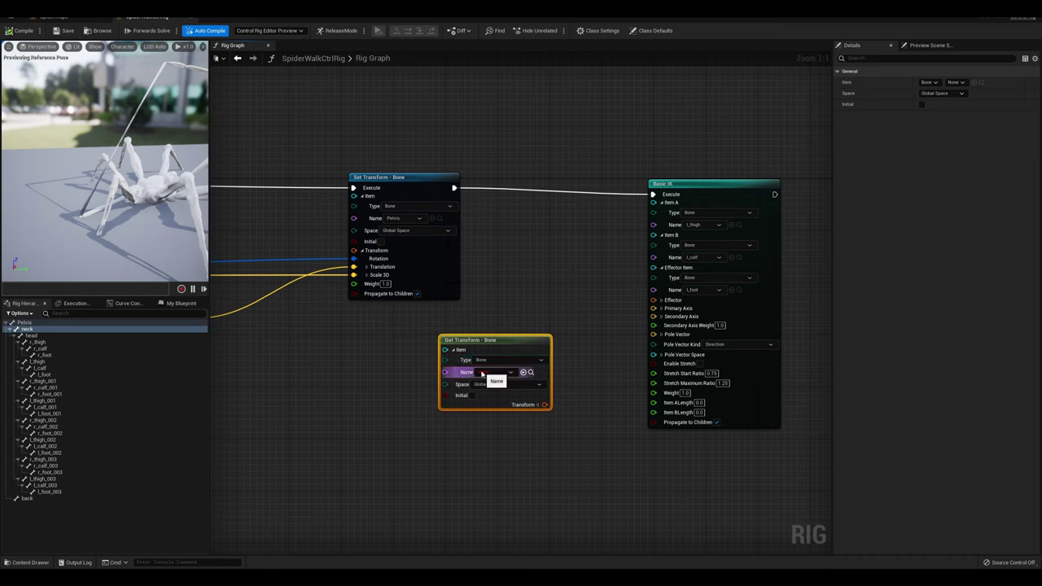
{"action": "left_click", "coordinate": [487, 372]}
{"action": "type", "text": "l_foot"}
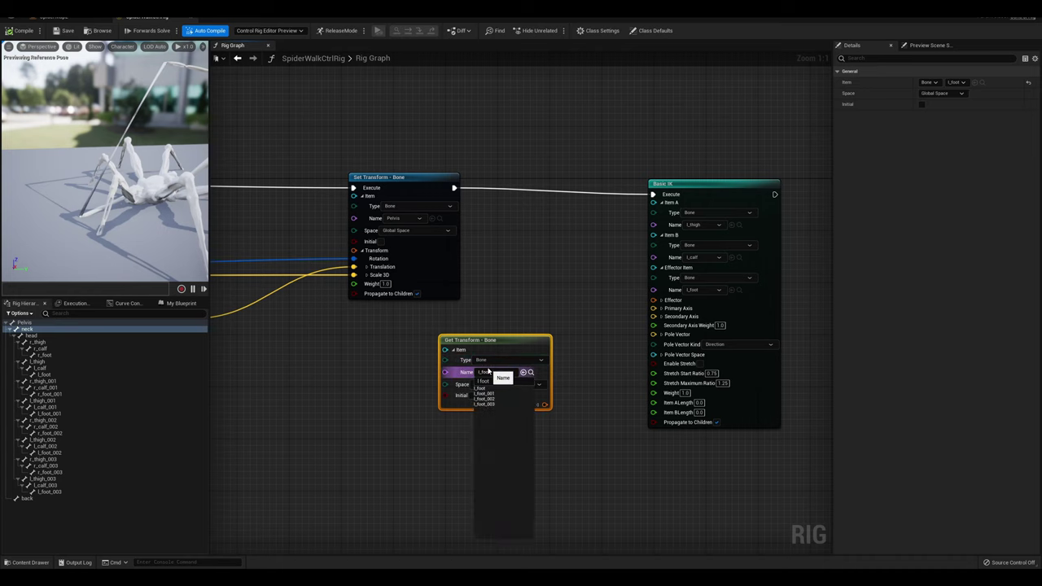
{"action": "key", "text": "Return"}
{"action": "left_click_drag", "start_coordinate": [544, 405], "coordinate": [653, 299]}
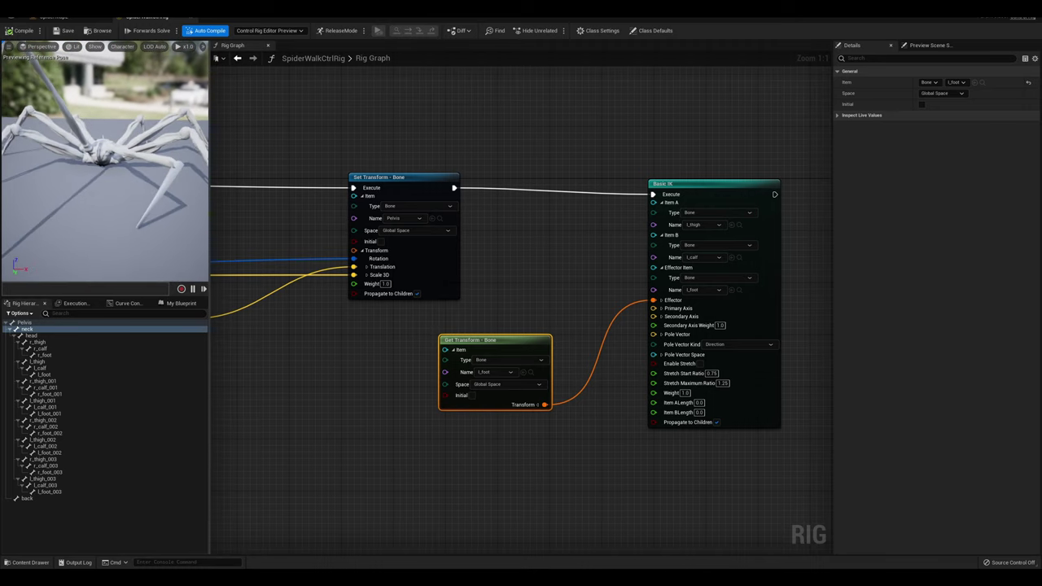
Expand the Basic IK's primary and secondary axes, and examine the l_foot, l_thigh and l_calf bone axes in the spider's skeleton
{"action": "left_click", "coordinate": [661, 309]}
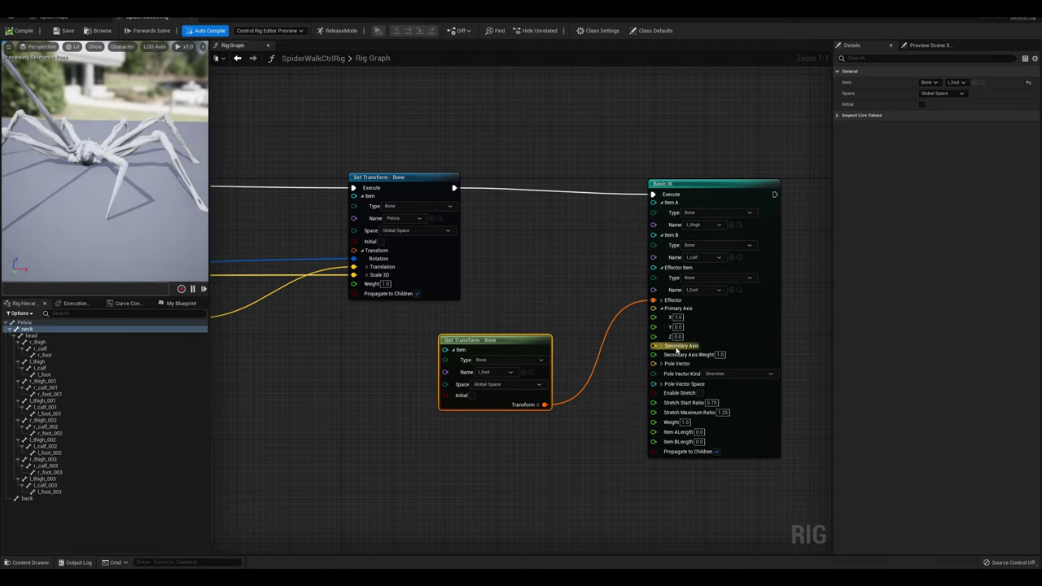
{"action": "left_click", "coordinate": [660, 346]}
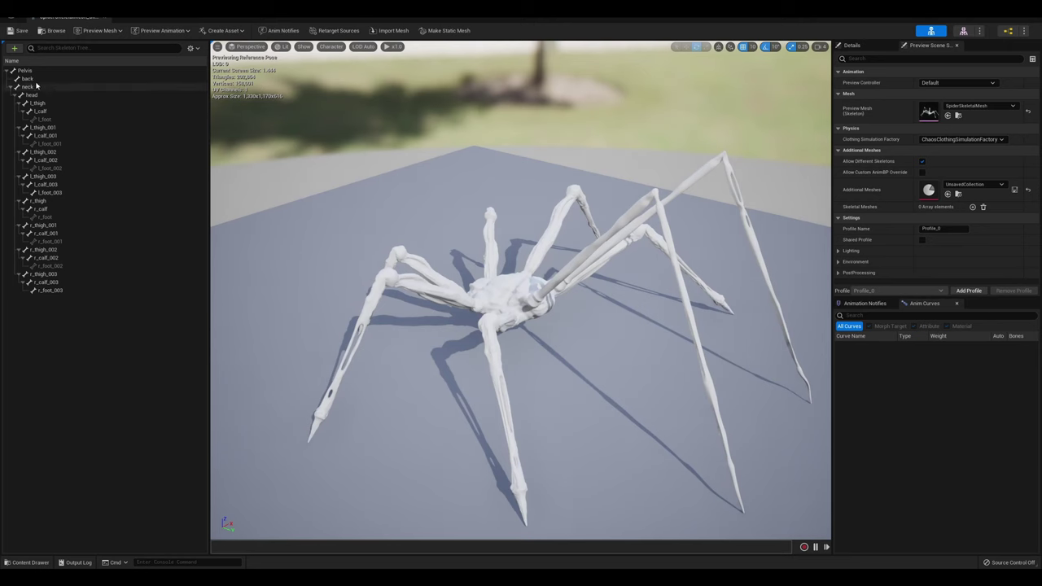
{"action": "left_click", "coordinate": [114, 87]}
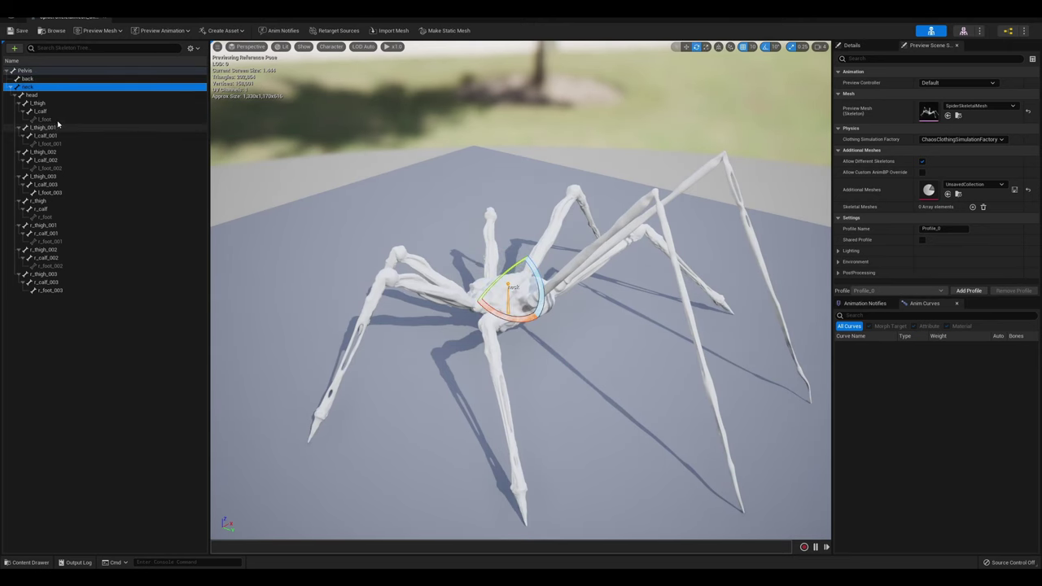
{"action": "left_click", "coordinate": [47, 119]}
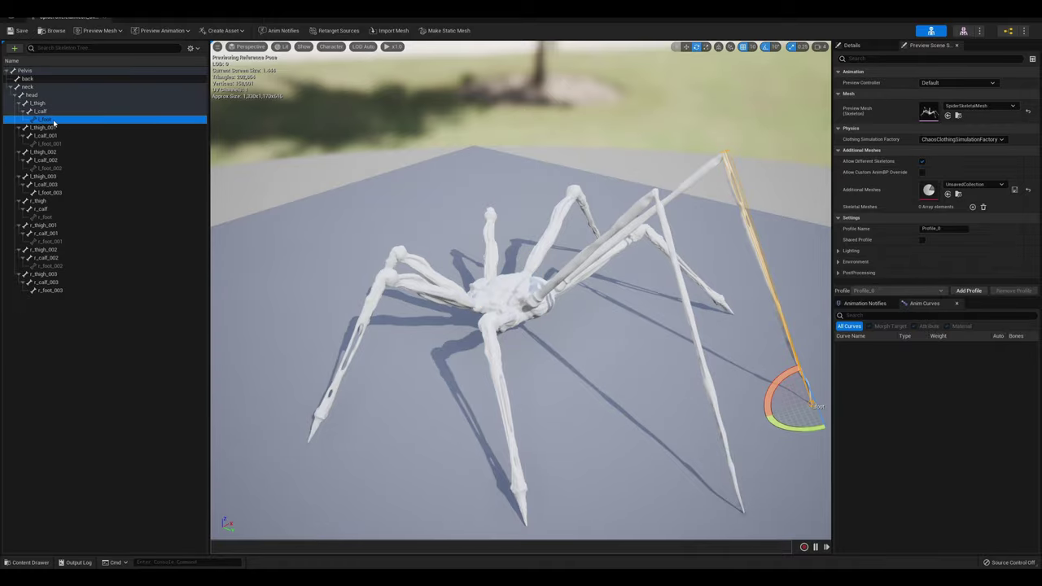
{"action": "left_click", "coordinate": [47, 104]}
{"action": "right_click_drag", "start_coordinate": [404, 239], "coordinate": [447, 332]}
{"action": "key", "text": "w"}
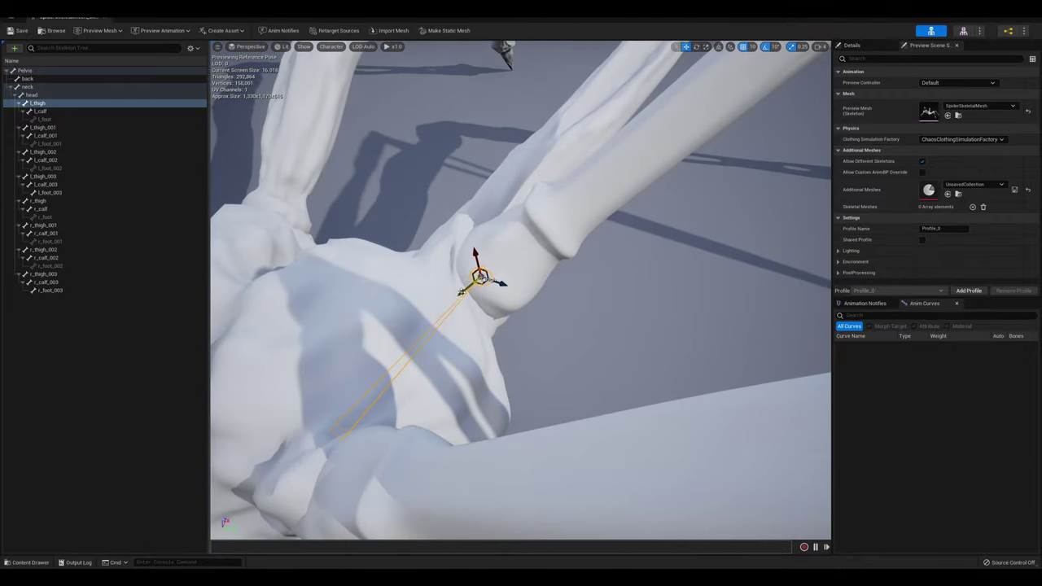
{"action": "right_click_drag", "start_coordinate": [528, 304], "coordinate": [529, 244]}
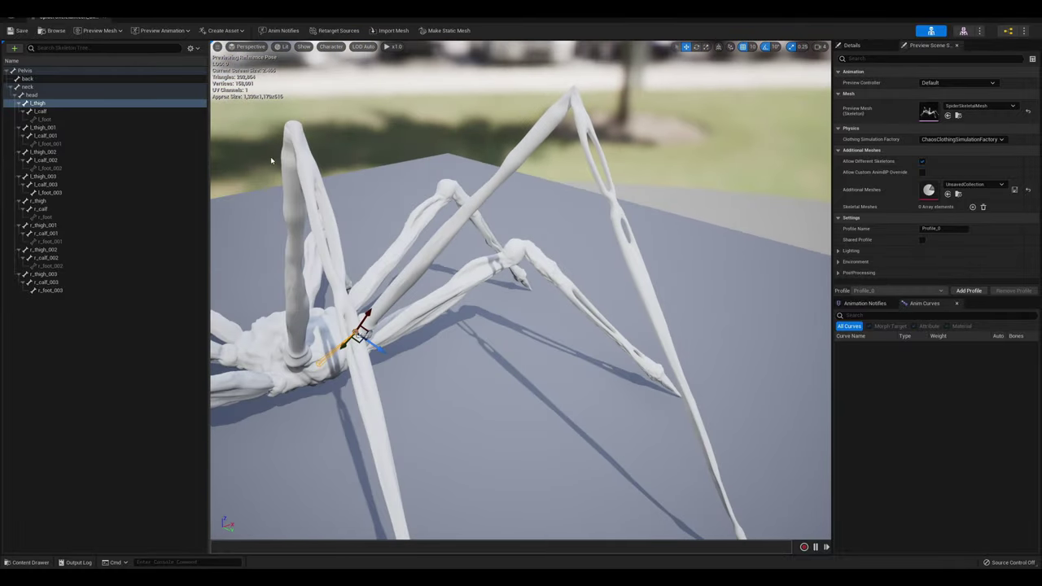
{"action": "left_click", "coordinate": [51, 112]}
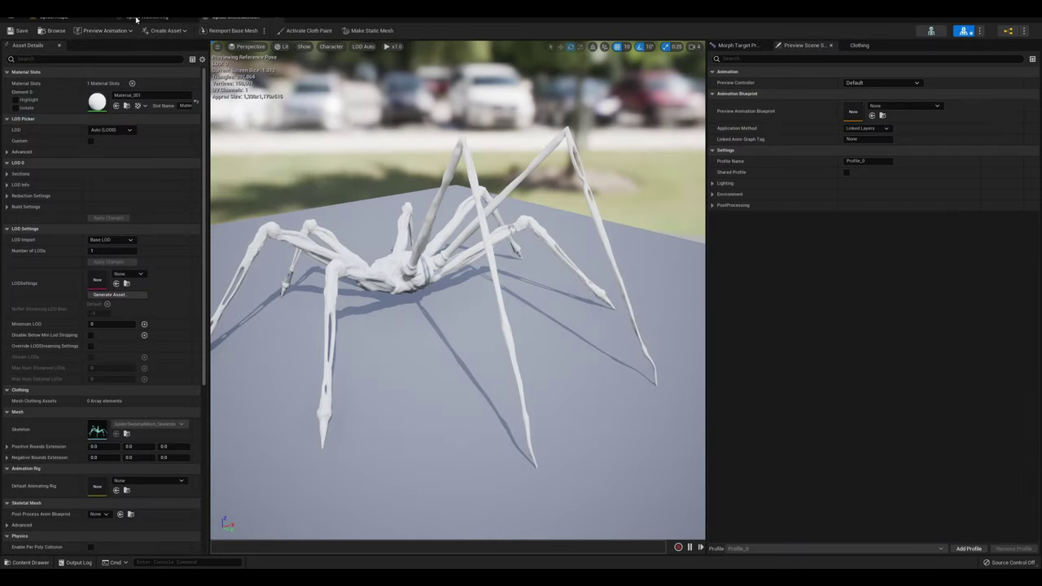
Return to the rig graph and set the Basic IK's Primary Axis to 0, -1, 0 and Secondary Axis to 1, 0, 0
{"action": "left_click", "coordinate": [136, 17]}
{"action": "left_click", "coordinate": [677, 316]}
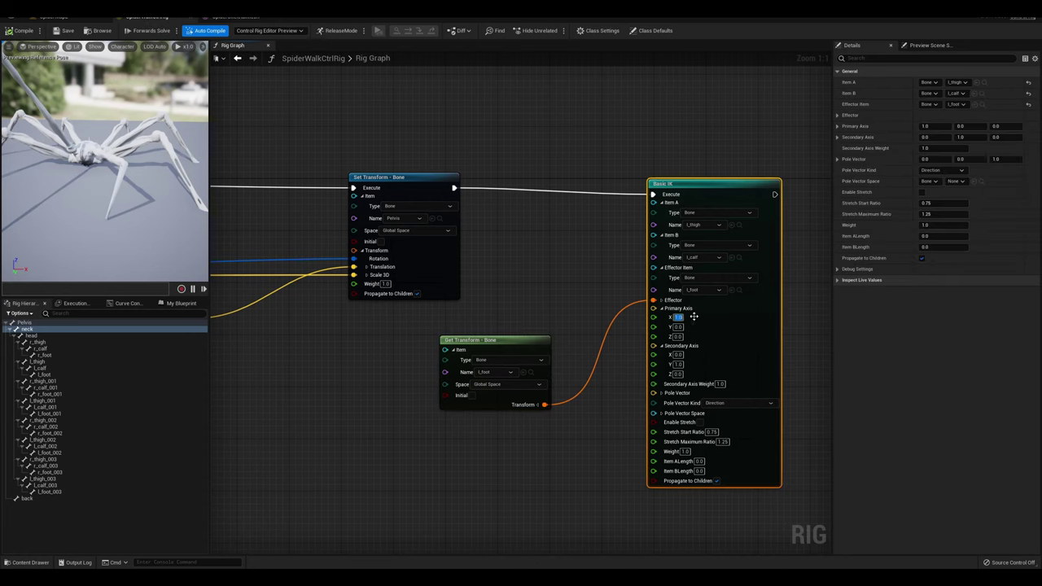
{"action": "type", "text": "0"}
{"action": "key", "text": "Tab"}
{"action": "type", "text": "-1"}
{"action": "key", "text": "Return"}
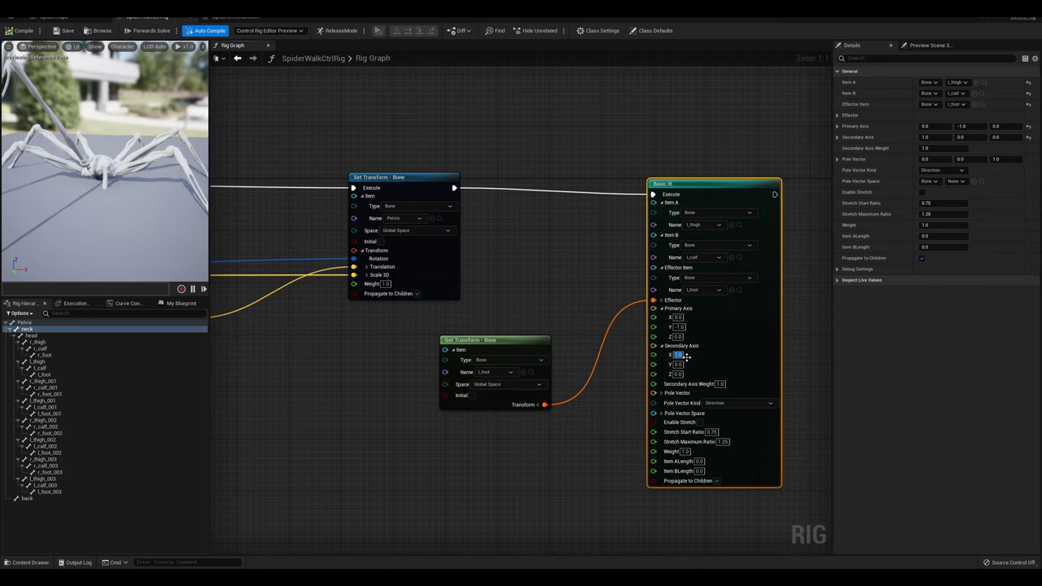
{"action": "right_click_drag", "start_coordinate": [154, 138], "coordinate": [110, 151]}
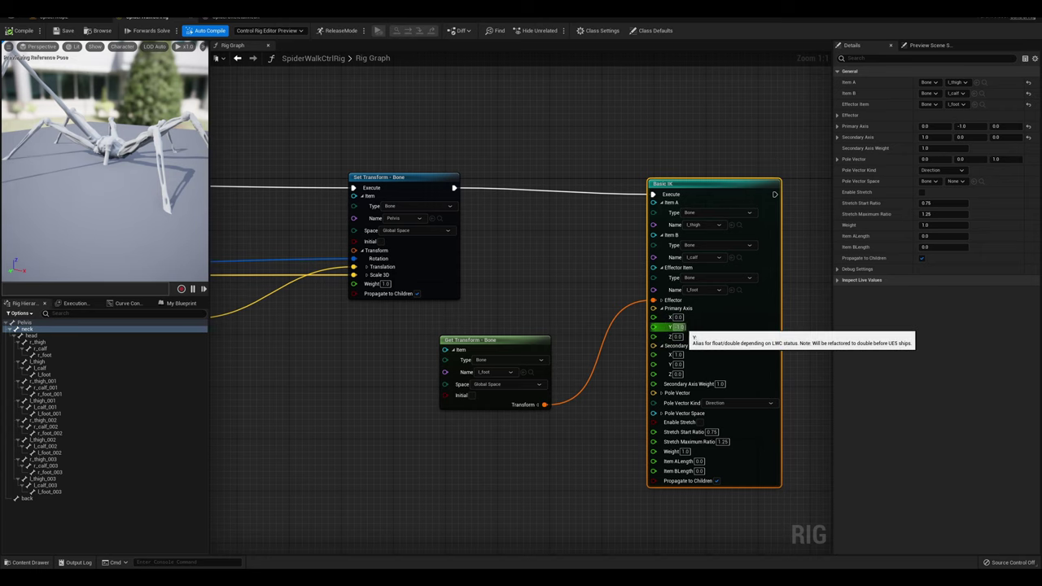
Switch to Photopea and set the foreground colour to blue 0951e3 for the leg sketch
{"action": "left_click", "coordinate": [9, 304]}
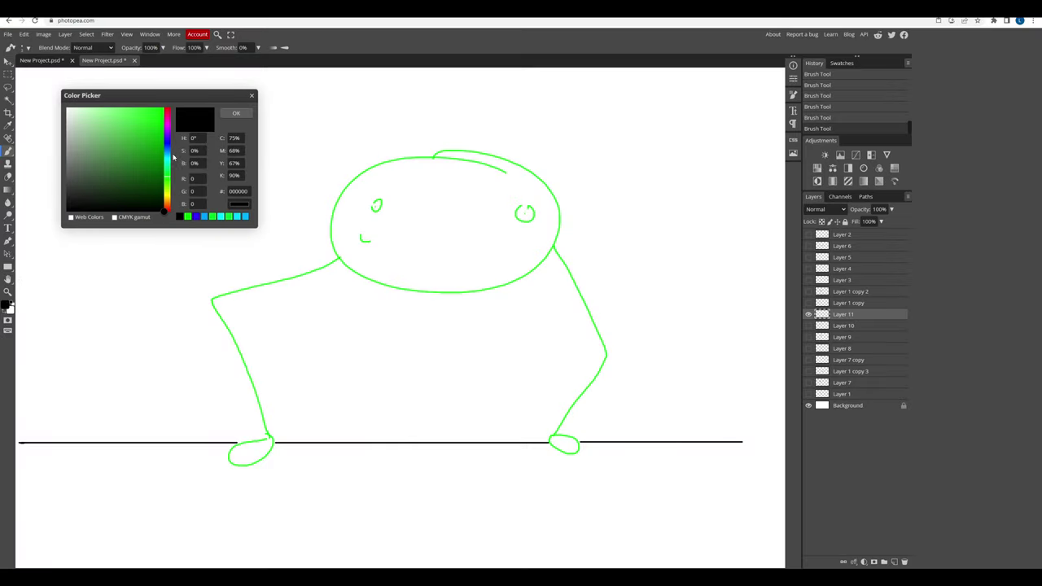
{"action": "left_click", "coordinate": [167, 147]}
{"action": "left_click", "coordinate": [147, 127]}
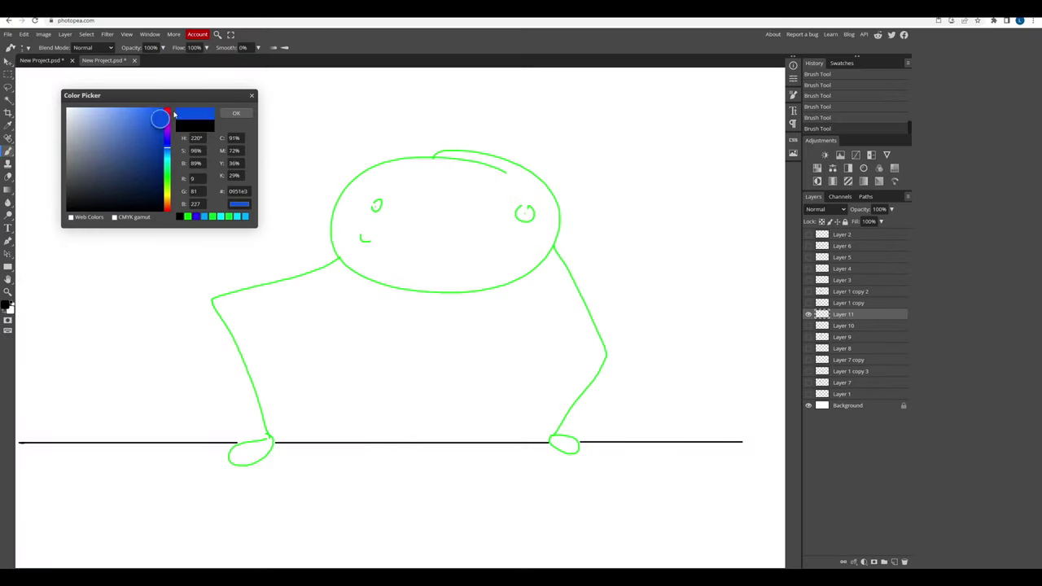
{"action": "left_click", "coordinate": [236, 114]}
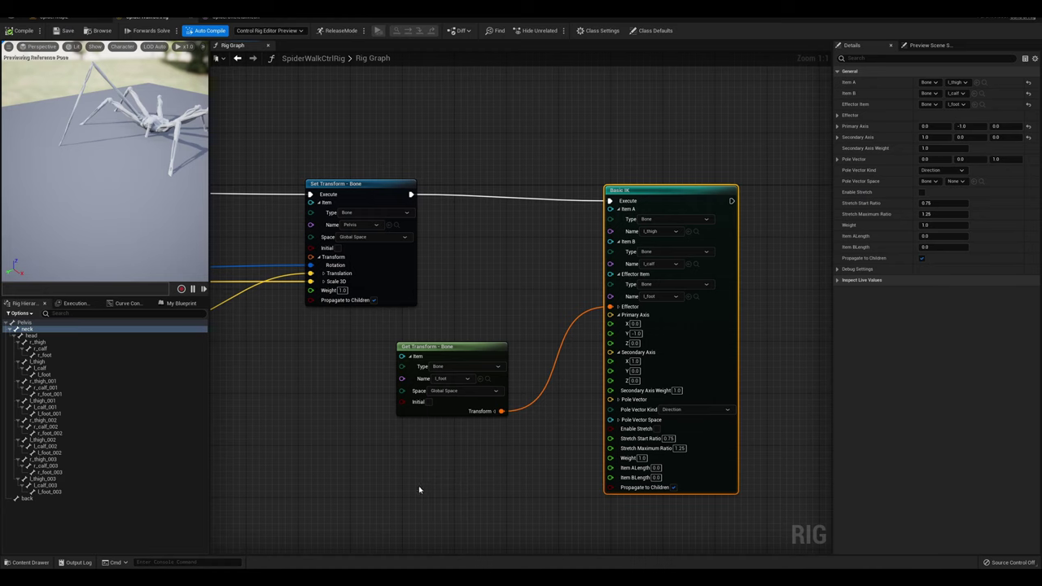
Return to the rig graph and set the Basic IK's Pole Vector Z to 10000
{"action": "right_click_drag", "start_coordinate": [421, 488], "coordinate": [439, 488]}
{"action": "left_click", "coordinate": [639, 401]}
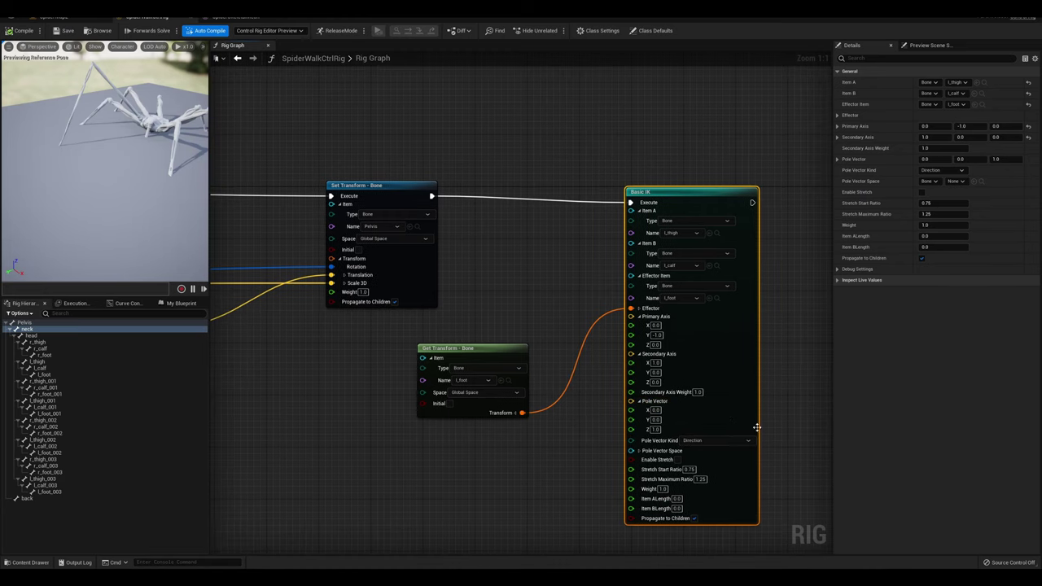
{"action": "left_click", "coordinate": [730, 444]}
{"action": "left_click", "coordinate": [726, 443]}
{"action": "type", "text": "10000"}
{"action": "key", "text": "Return"}
{"action": "right_click_drag", "start_coordinate": [122, 179], "coordinate": [106, 158]}
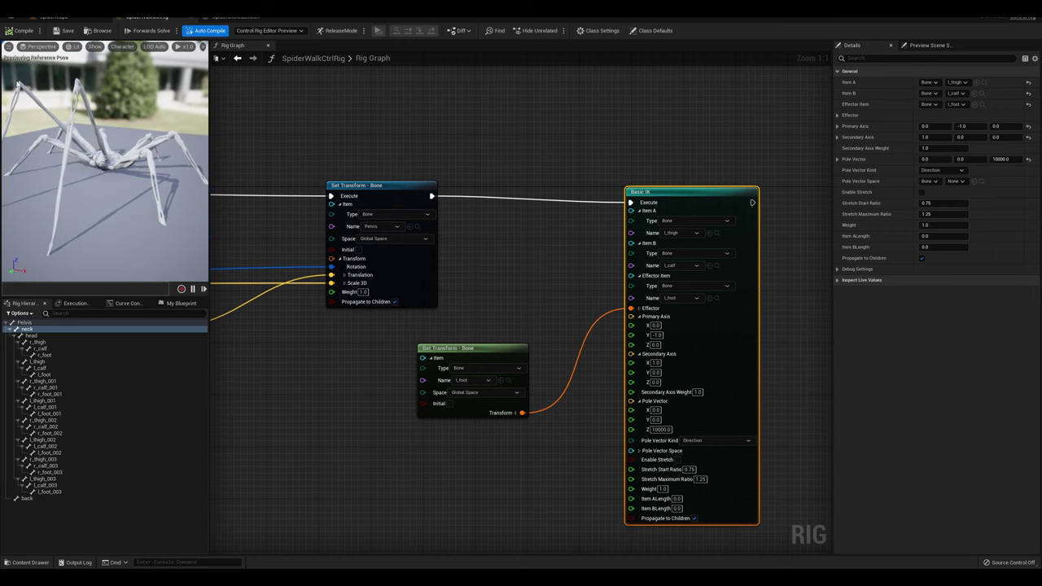
Simulate the level, move the spider to examine how its IK leg behaves, and stop the simulation
{"action": "left_click", "coordinate": [61, 18]}
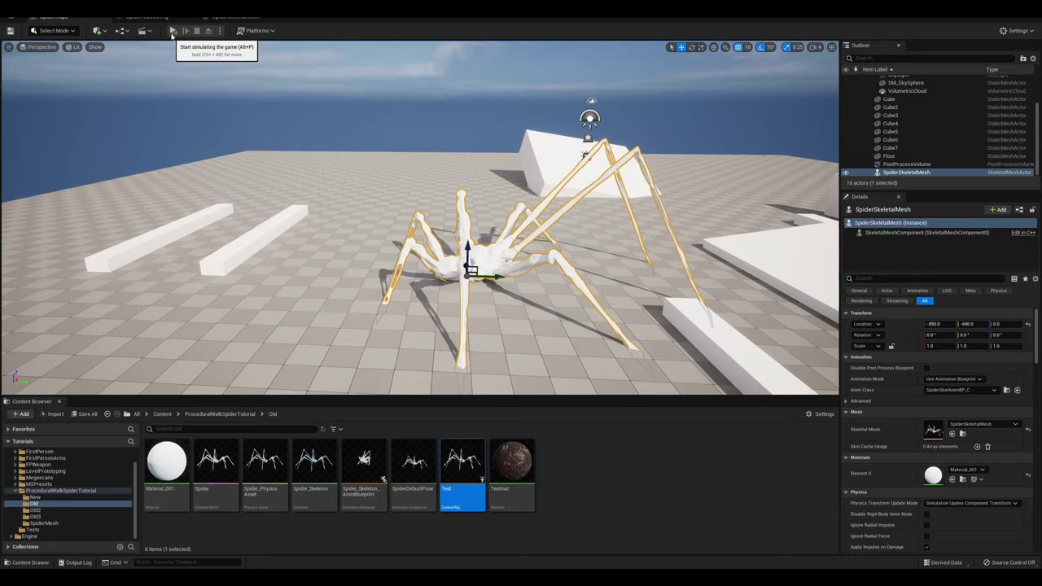
{"action": "right_click_drag", "start_coordinate": [530, 242], "coordinate": [326, 234]}
{"action": "mouse_move", "coordinate": [436, 220]}
{"action": "left_mouse_down"}
{"action": "mouse_move", "coordinate": [321, 224]}
{"action": "mouse_move", "coordinate": [357, 235]}
{"action": "mouse_move", "coordinate": [426, 214]}
{"action": "left_mouse_up"}
{"action": "right_click_drag", "start_coordinate": [426, 216], "coordinate": [507, 242]}
{"action": "left_click", "coordinate": [197, 32]}
Return to the rig graph and move the l_foot Get Transform and Basic IK nodes farther from the pelvis Set Transform node
{"action": "left_click", "coordinate": [237, 17]}
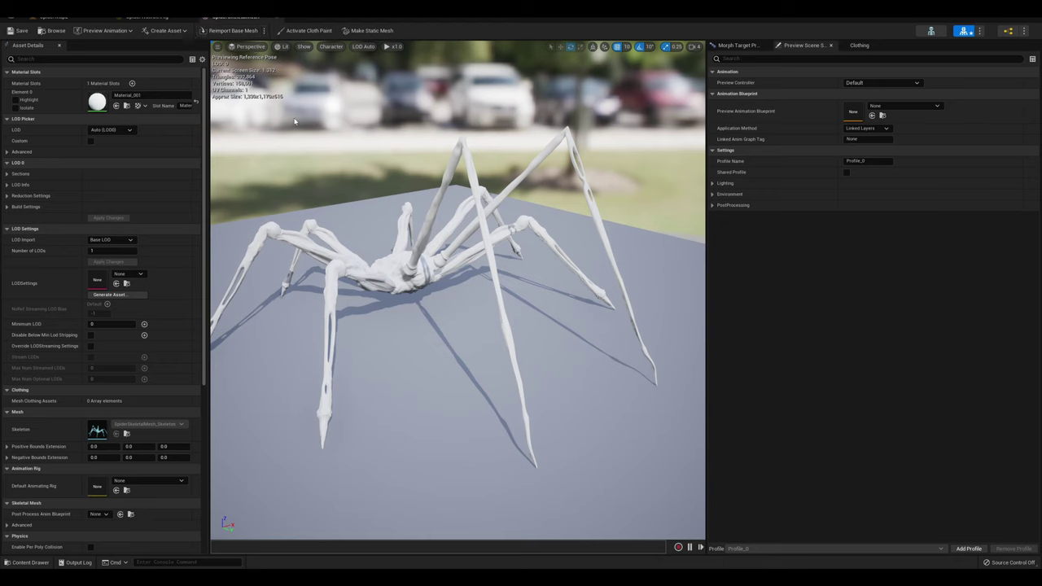
{"action": "left_click", "coordinate": [163, 17]}
{"action": "scroll", "coordinate": [490, 271], "scroll_direction": "down", "scroll_amount": 2}
{"action": "left_click_drag", "start_coordinate": [452, 170], "coordinate": [666, 376]}
{"action": "left_click_drag", "start_coordinate": [688, 321], "coordinate": [795, 321]}
{"action": "right_click_drag", "start_coordinate": [499, 312], "coordinate": [470, 233]}
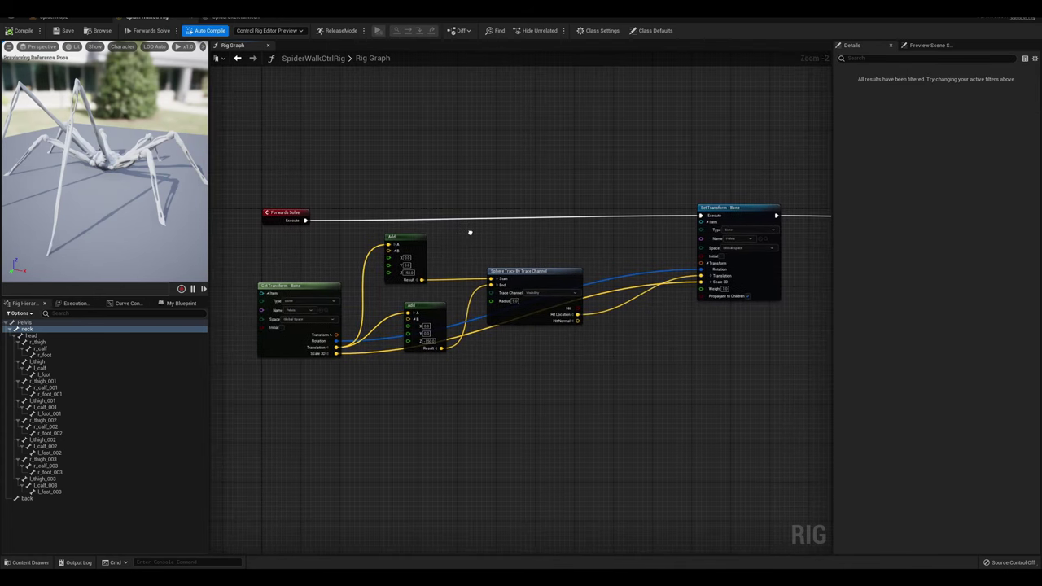
{"action": "right_click_drag", "start_coordinate": [609, 367], "coordinate": [340, 328]}
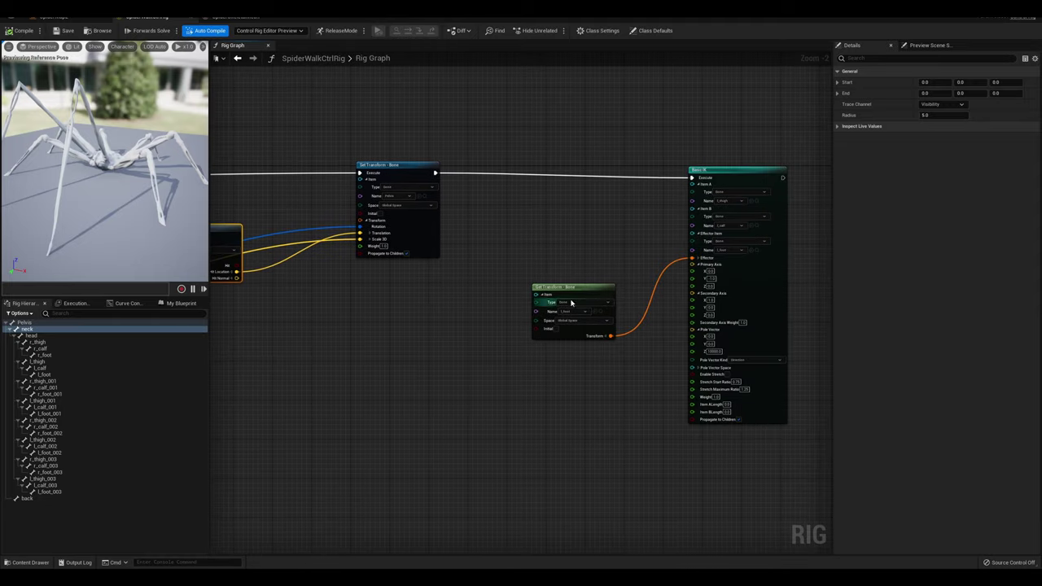
Lower the l_foot Get Transform node and shift it together with the Basic IK node to clear space for the foot trace
{"action": "left_click_drag", "start_coordinate": [572, 282], "coordinate": [572, 351]}
{"action": "left_click_drag", "start_coordinate": [531, 270], "coordinate": [750, 392]}
{"action": "mouse_move", "coordinate": [753, 326]}
{"action": "left_mouse_down"}
{"action": "mouse_move", "coordinate": [857, 335]}
{"action": "mouse_move", "coordinate": [807, 319]}
{"action": "left_mouse_up"}
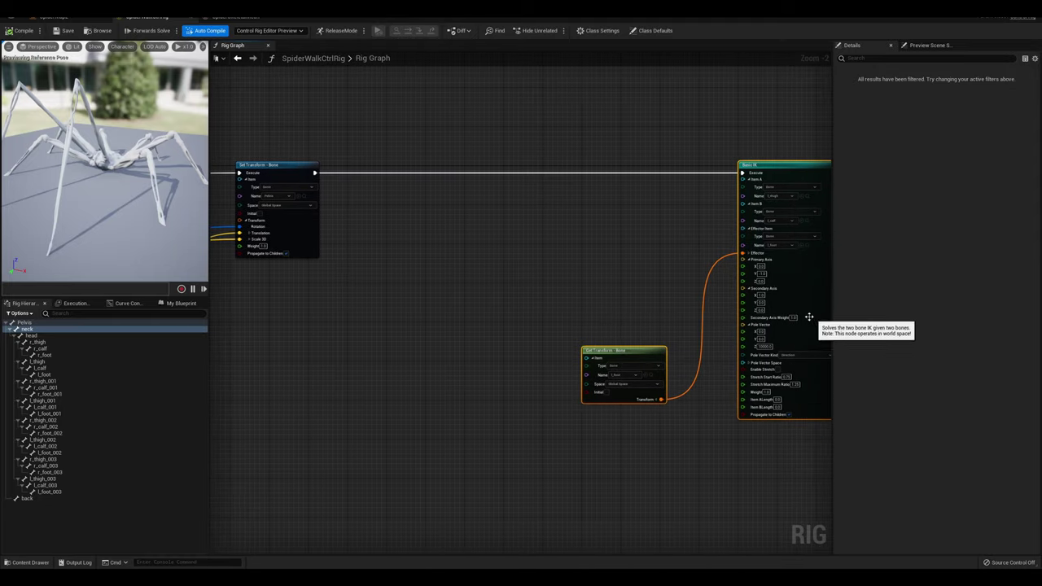
Paste a Sphere Trace By Trace Channel node and a second l_foot Get Transform node between the pelvis Set Transform and Basic IK
{"action": "left_click", "coordinate": [534, 263]}
{"action": "key", "text": "ctrl+v"}
{"action": "left_click_drag", "start_coordinate": [565, 264], "coordinate": [567, 231]}
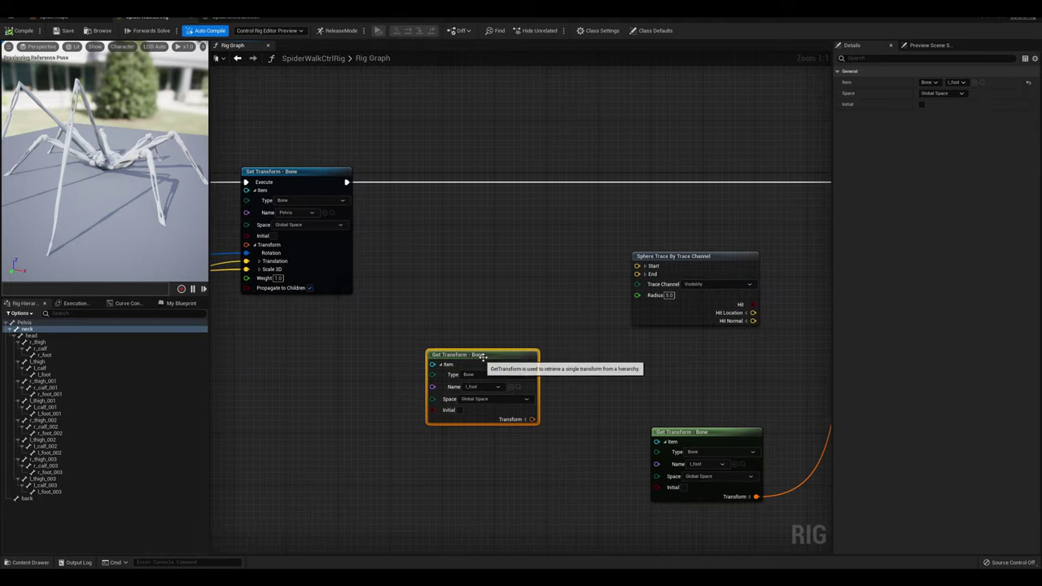
{"action": "left_click_drag", "start_coordinate": [478, 354], "coordinate": [422, 354]}
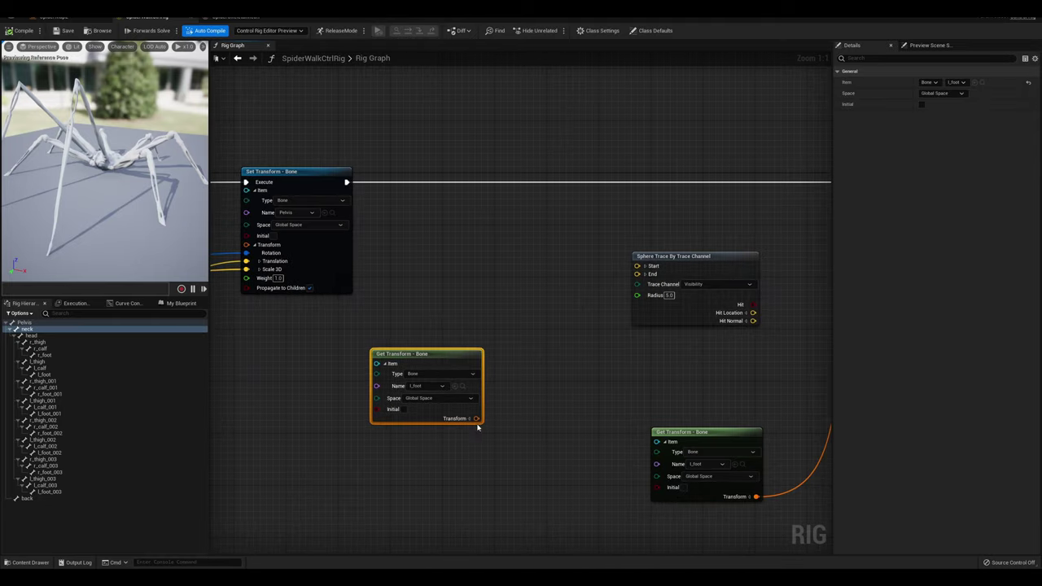
Add a Z offset of 150 to the new l_foot Get Transform's Translation and connect the result to the Sphere Trace's Start
{"action": "left_click", "coordinate": [469, 419]}
{"action": "left_click_drag", "start_coordinate": [476, 434], "coordinate": [567, 331]}
{"action": "type", "text": "+"}
{"action": "left_click", "coordinate": [569, 395]}
{"action": "left_click", "coordinate": [551, 345]}
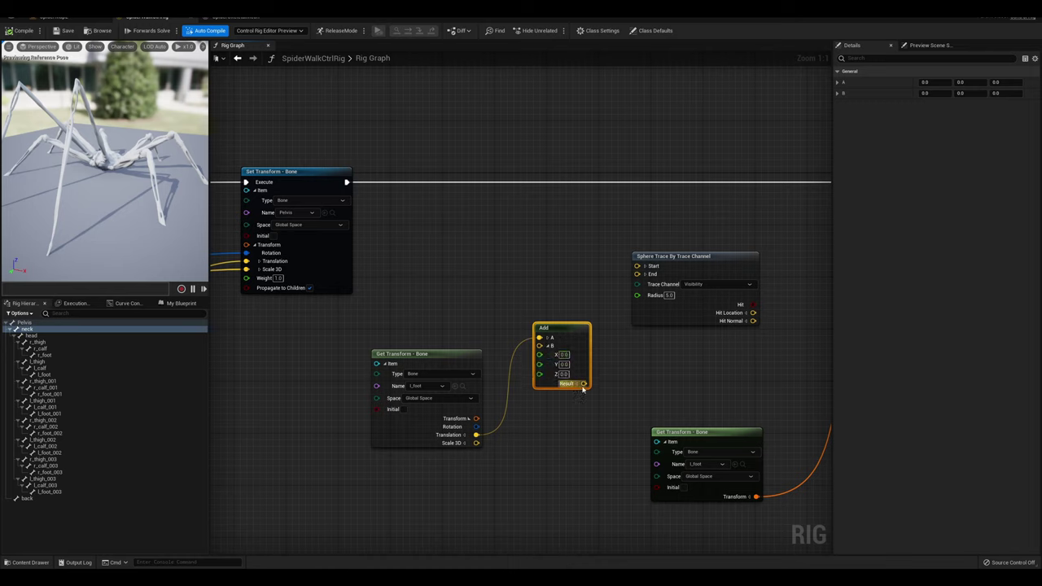
{"action": "mouse_move", "coordinate": [583, 383]}
{"action": "left_mouse_down"}
{"action": "mouse_move", "coordinate": [622, 360]}
{"action": "mouse_move", "coordinate": [637, 267]}
{"action": "left_mouse_up"}
{"action": "left_click_drag", "start_coordinate": [554, 327], "coordinate": [546, 275]}
Duplicate the Add node, feed it the l_foot Translation, set its Z to -150, and connect its result to the Sphere Trace's End
{"action": "key", "text": "ctrl+c"}
{"action": "key", "text": "ctrl+v"}
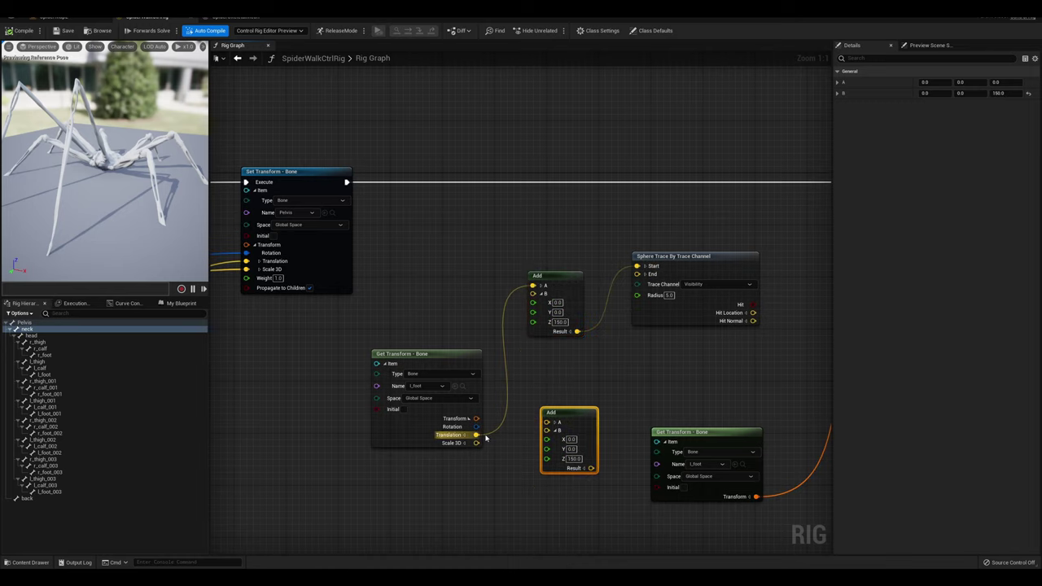
{"action": "left_click_drag", "start_coordinate": [476, 435], "coordinate": [547, 422]}
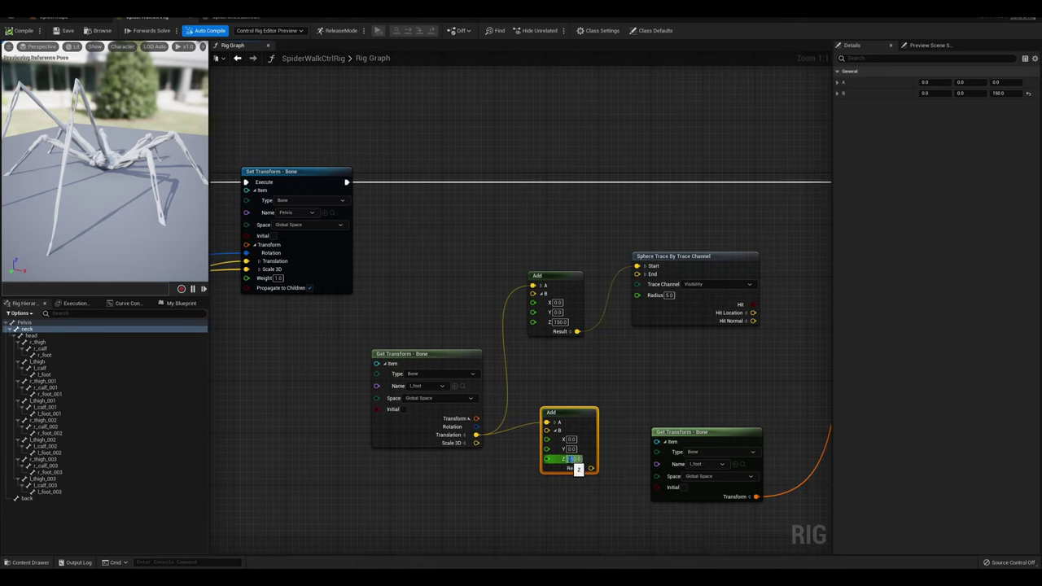
{"action": "type", "text": "-150"}
{"action": "key", "text": "Return"}
{"action": "left_click_drag", "start_coordinate": [590, 468], "coordinate": [636, 274]}
{"action": "left_click_drag", "start_coordinate": [555, 279], "coordinate": [551, 253]}
Feed the Basic IK Effector's Translation from the trace's Hit Location, and its Rotation and Scale 3D from the l_foot Get Transform
{"action": "right_click_drag", "start_coordinate": [662, 346], "coordinate": [533, 323]}
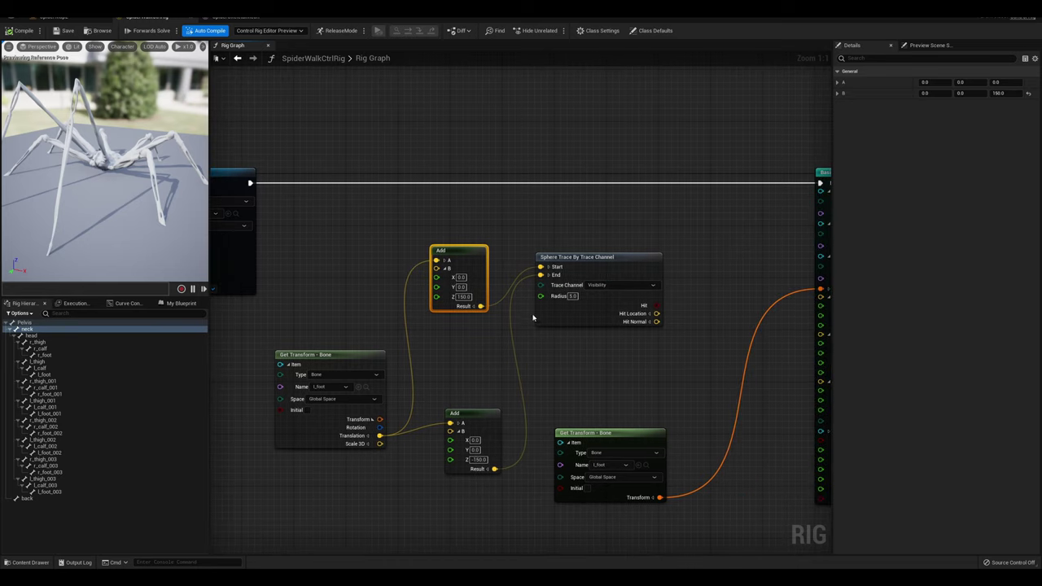
{"action": "right_click_drag", "start_coordinate": [610, 349], "coordinate": [518, 355]}
{"action": "left_click_drag", "start_coordinate": [565, 320], "coordinate": [656, 267]}
{"action": "left_click", "coordinate": [655, 265]}
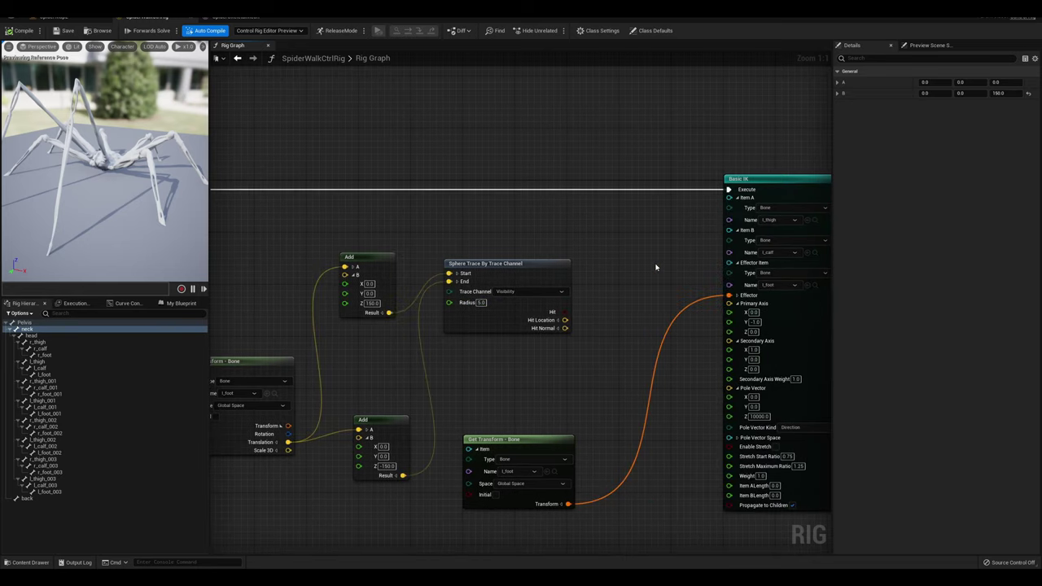
{"action": "left_click", "coordinate": [738, 297]}
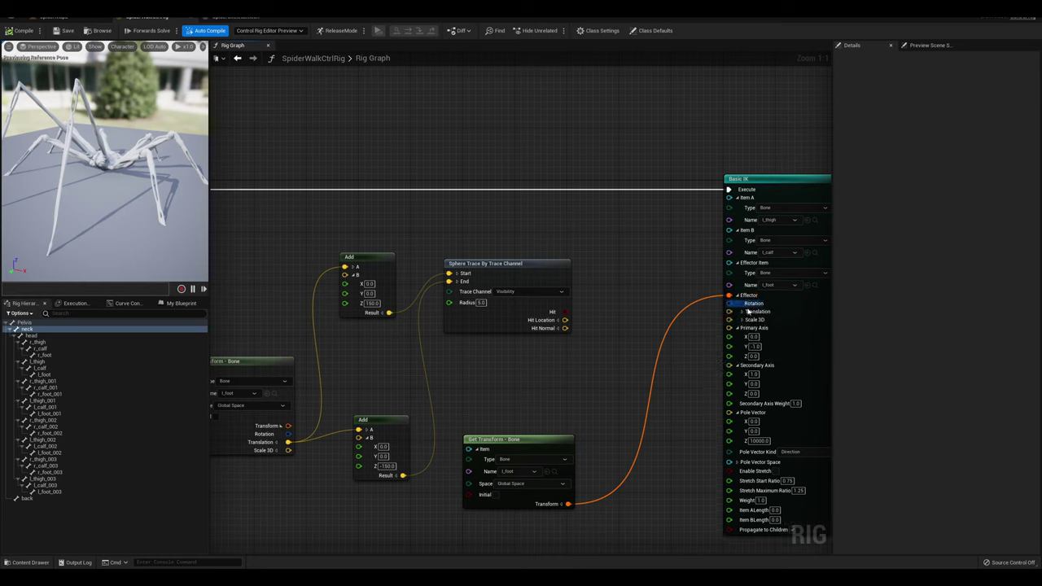
{"action": "left_click", "coordinate": [561, 504]}
{"action": "mouse_move", "coordinate": [568, 512]}
{"action": "left_mouse_down"}
{"action": "mouse_move", "coordinate": [715, 387]}
{"action": "mouse_move", "coordinate": [729, 303]}
{"action": "mouse_move", "coordinate": [571, 543]}
{"action": "mouse_move", "coordinate": [568, 528]}
{"action": "left_mouse_up"}
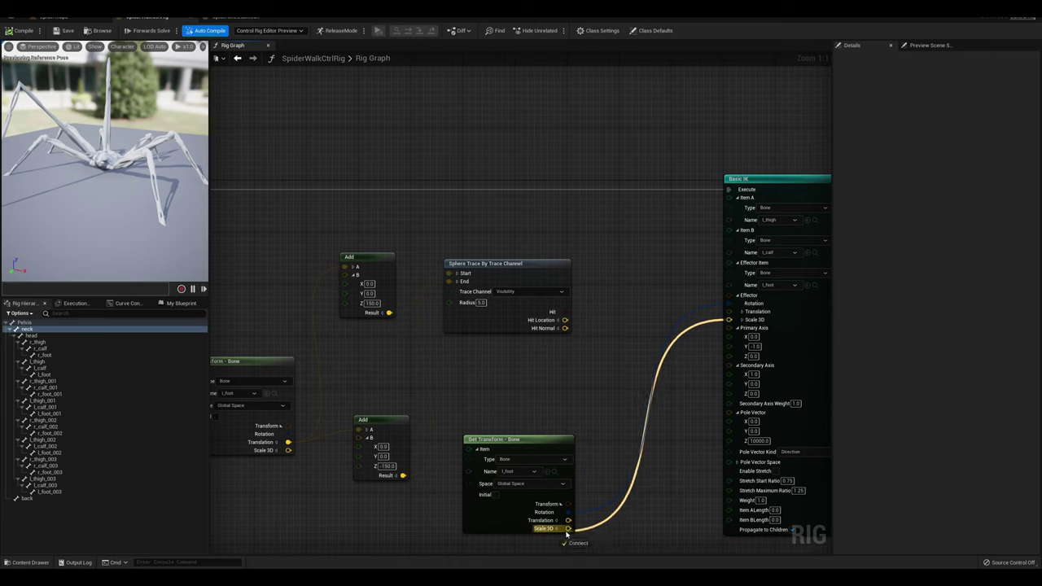
{"action": "mouse_move", "coordinate": [566, 320]}
{"action": "left_mouse_down"}
{"action": "mouse_move", "coordinate": [586, 329]}
{"action": "mouse_move", "coordinate": [730, 313]}
{"action": "left_mouse_up"}
Compile the rig, simulate the level while moving the spider to examine the traced foot, and stop the simulation
{"action": "mouse_move", "coordinate": [118, 125]}
{"action": "right_mouse_down"}
{"action": "mouse_move", "coordinate": [106, 175]}
{"action": "mouse_move", "coordinate": [118, 126]}
{"action": "right_mouse_up"}
{"action": "left_click", "coordinate": [20, 33]}
{"action": "left_click", "coordinate": [54, 18]}
{"action": "right_click_drag", "start_coordinate": [456, 204], "coordinate": [329, 249]}
{"action": "left_click", "coordinate": [173, 30]}
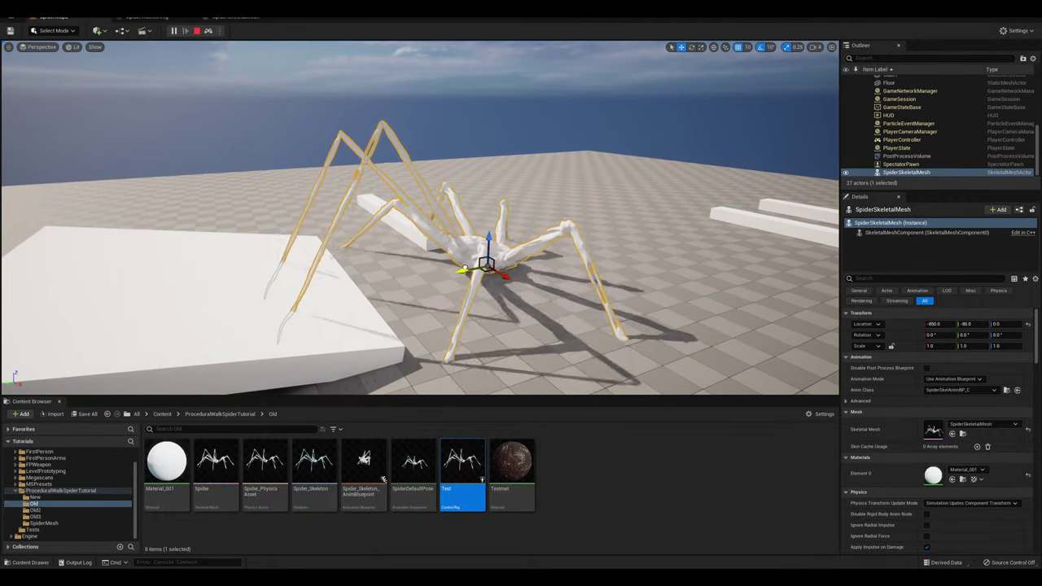
{"action": "left_click_drag", "start_coordinate": [489, 267], "coordinate": [469, 272]}
{"action": "right_click_drag", "start_coordinate": [469, 272], "coordinate": [444, 235]}
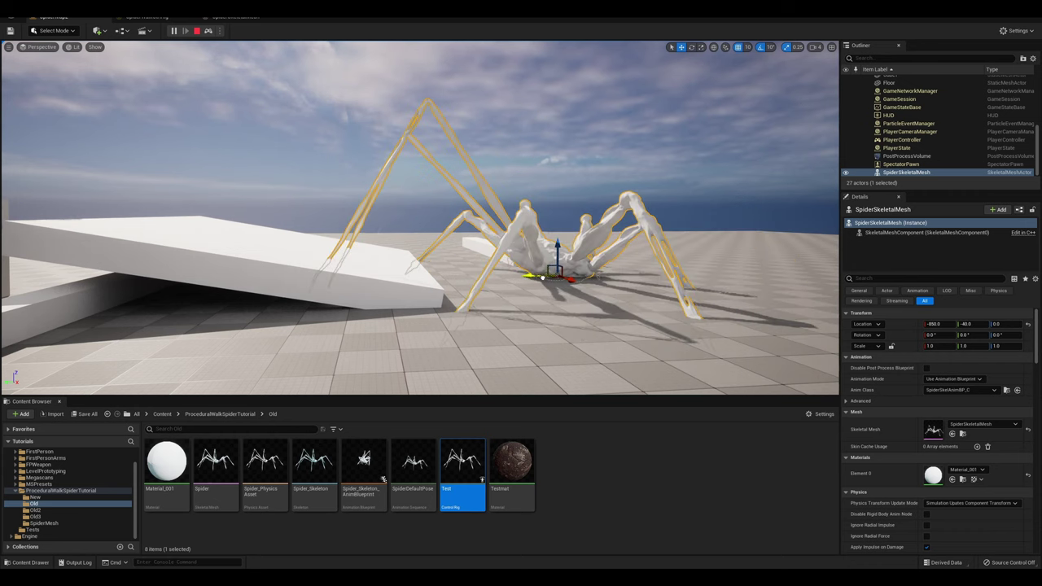
{"action": "left_click", "coordinate": [196, 31]}
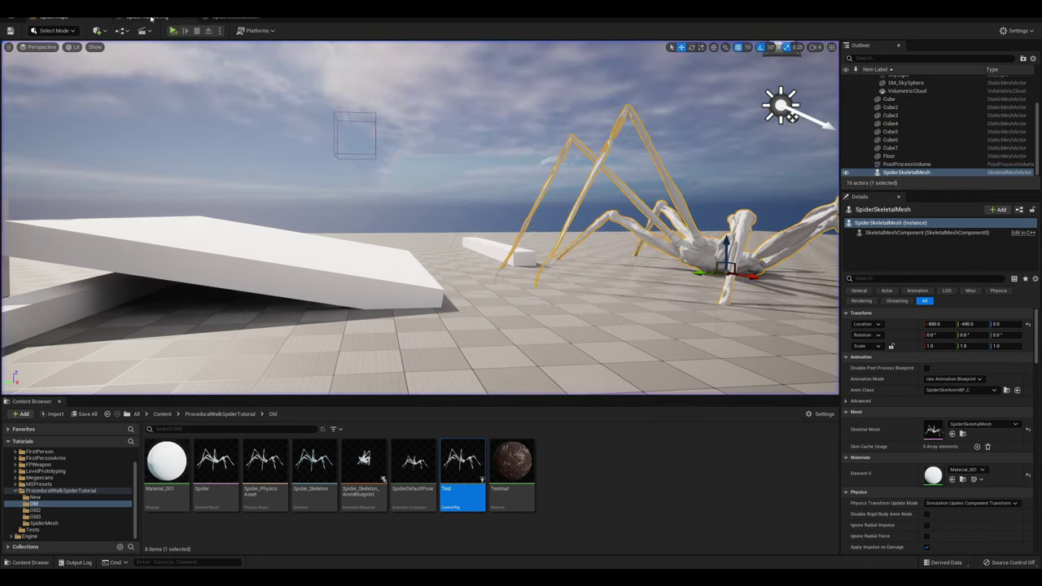
Return to the rig graph and set the two trace offset Z values to 450 and -450
{"action": "left_click", "coordinate": [150, 18]}
{"action": "right_click_drag", "start_coordinate": [404, 246], "coordinate": [518, 217]}
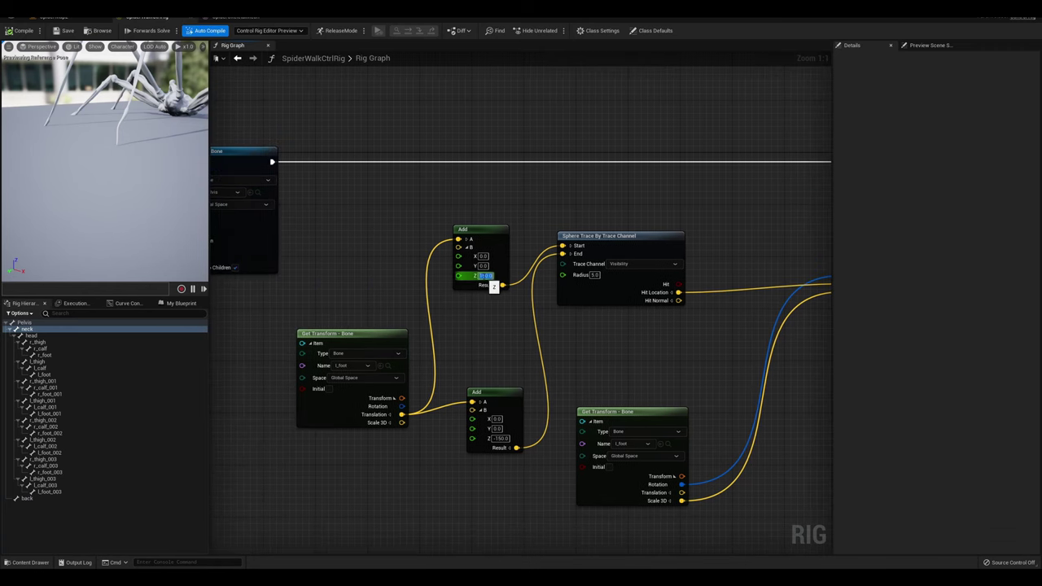
{"action": "right_click_drag", "start_coordinate": [490, 345], "coordinate": [468, 303]}
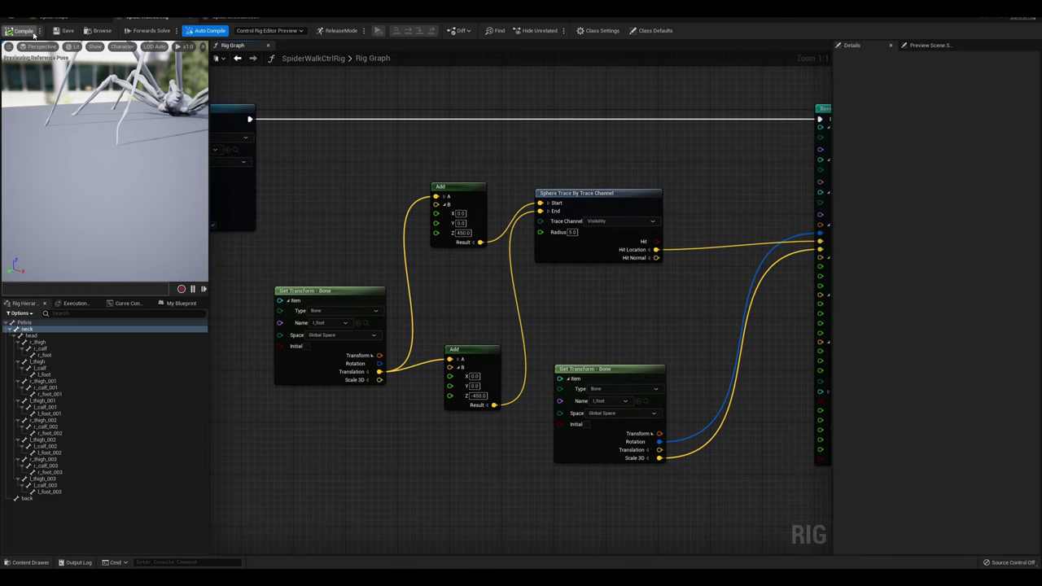
Simulate the level again and move the spider onto the ramp to examine how the foot follows the surface
{"action": "left_click", "coordinate": [56, 18]}
{"action": "left_click", "coordinate": [176, 32]}
{"action": "left_click", "coordinate": [366, 140]}
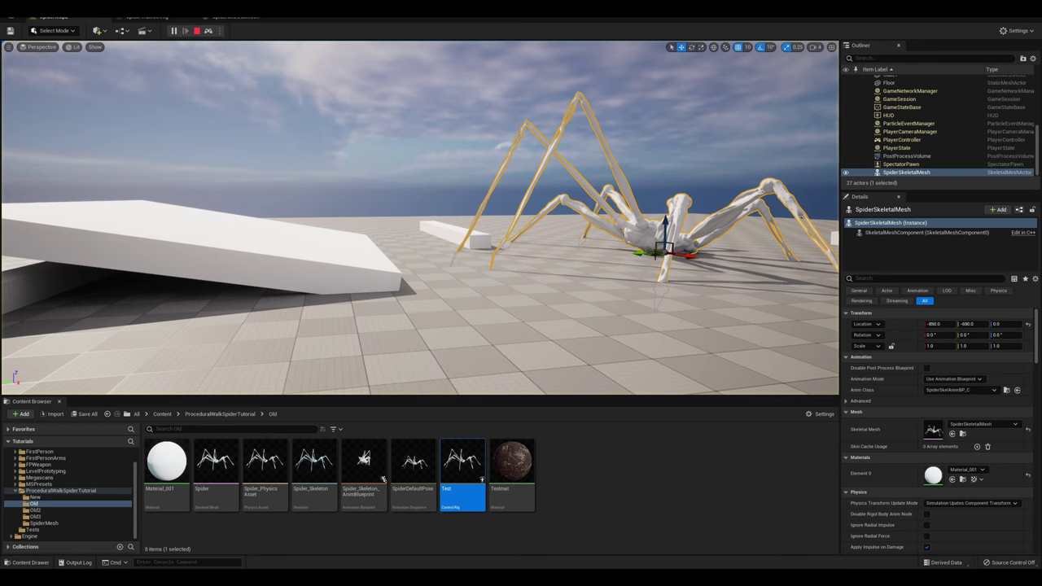
{"action": "left_click_drag", "start_coordinate": [637, 254], "coordinate": [353, 274]}
{"action": "right_click_drag", "start_coordinate": [353, 274], "coordinate": [305, 259]}
{"action": "key", "text": "w"}
{"action": "key", "text": "s"}
{"action": "key", "text": "w"}
{"action": "key", "text": "s"}
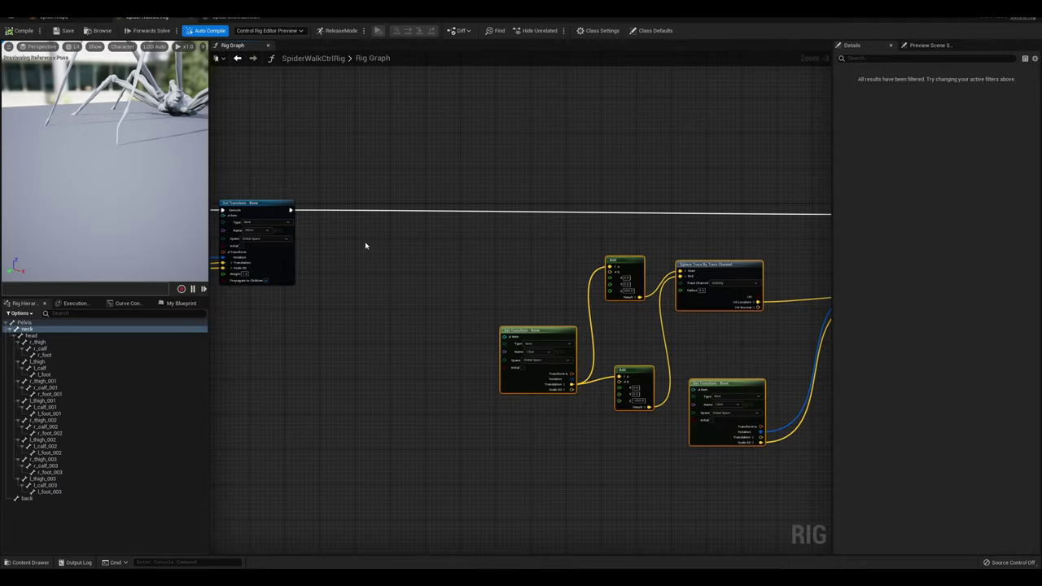
Add a For Each node to the rig graph between the pelvis Set Transform and the foot trace nodes
{"action": "right_click", "coordinate": [372, 245]}
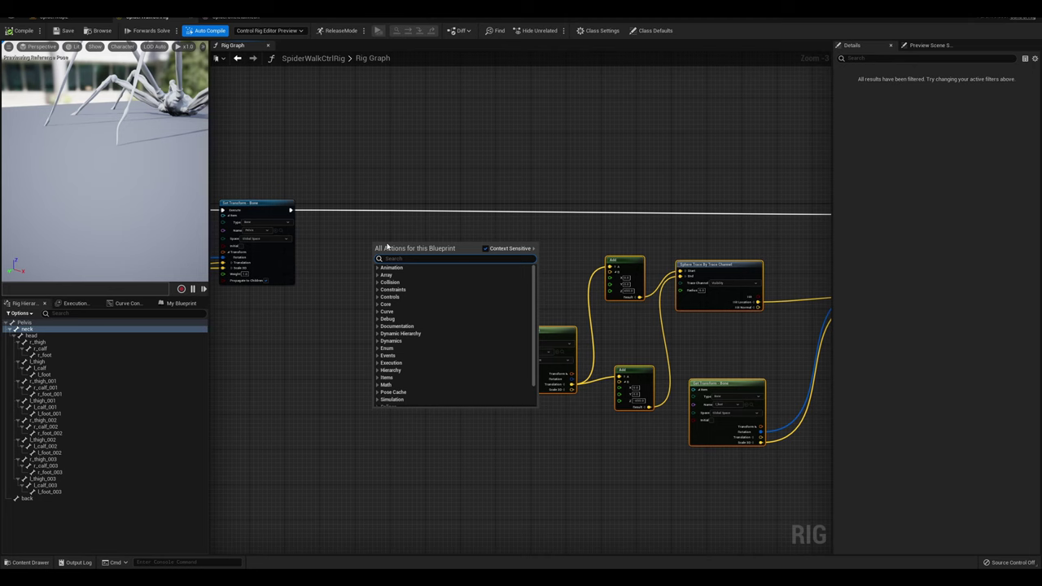
{"action": "type", "text": "for each"}
{"action": "key", "text": "Return"}
{"action": "scroll", "coordinate": [388, 246], "scroll_direction": "up", "scroll_amount": 3}
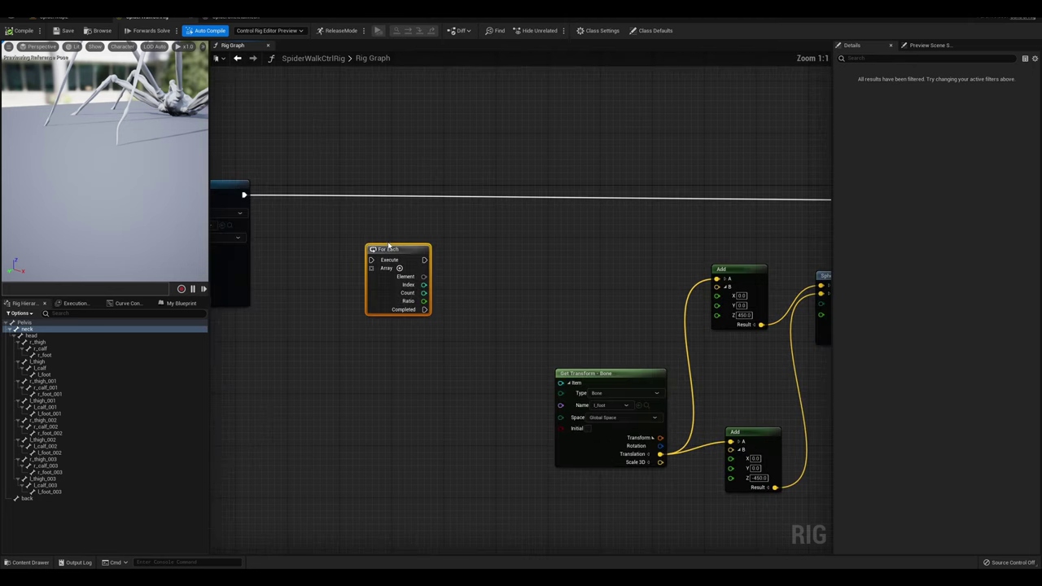
{"action": "left_click_drag", "start_coordinate": [388, 245], "coordinate": [434, 219]}
Add a Get Children node below the For Each node and set its parent bone to Pelvis
{"action": "right_click", "coordinate": [325, 353]}
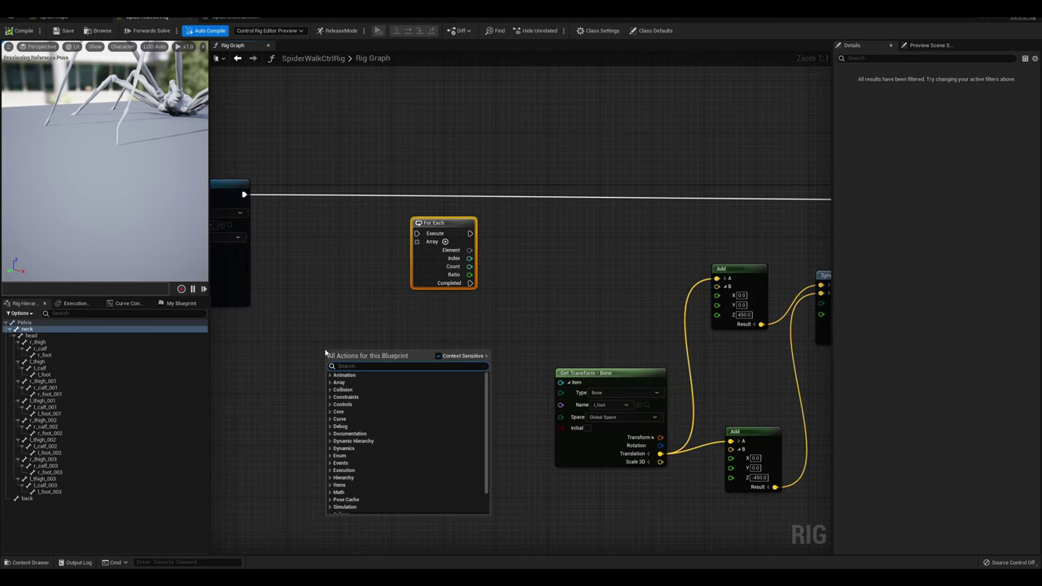
{"action": "type", "text": "get bone"}
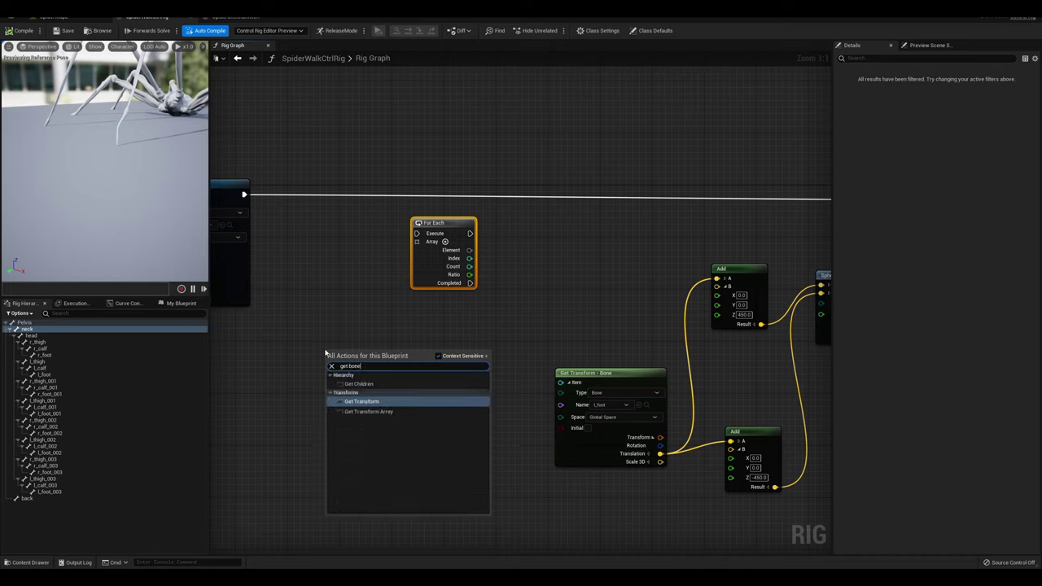
{"action": "key", "text": "Up"}
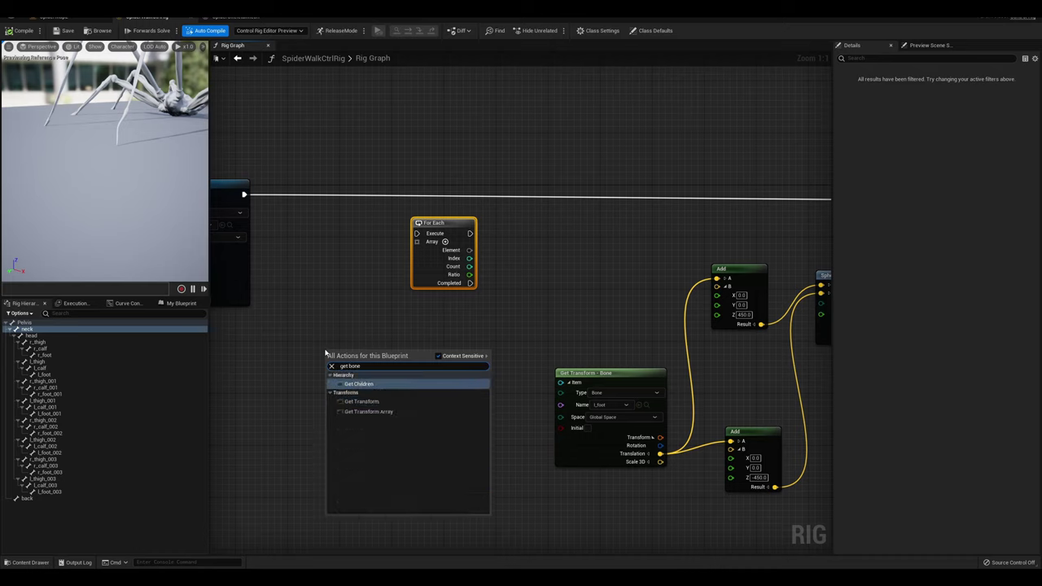
{"action": "key", "text": "Return"}
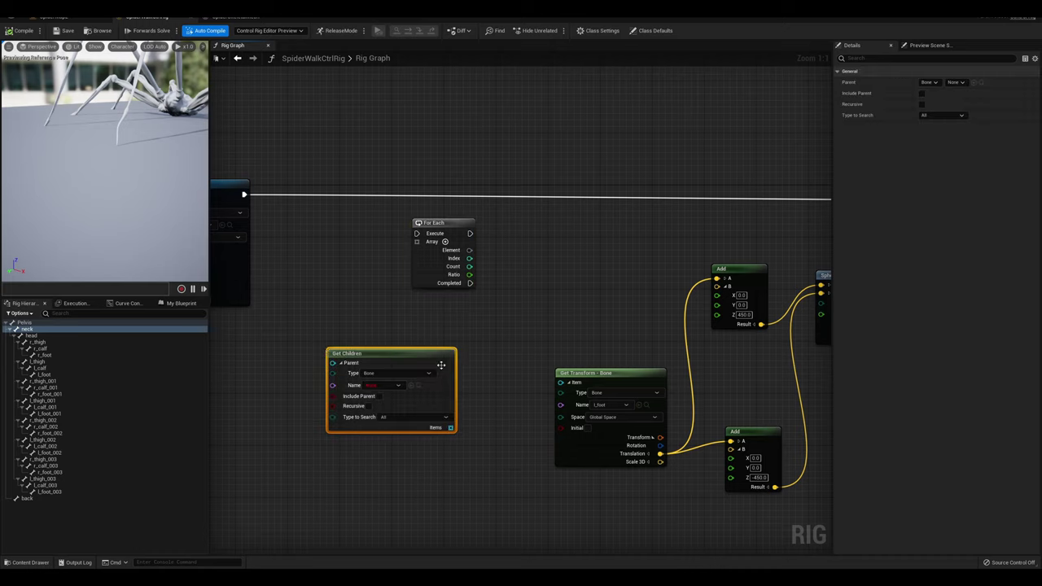
{"action": "left_click_drag", "start_coordinate": [389, 355], "coordinate": [362, 351]}
{"action": "right_click_drag", "start_coordinate": [362, 350], "coordinate": [426, 319]}
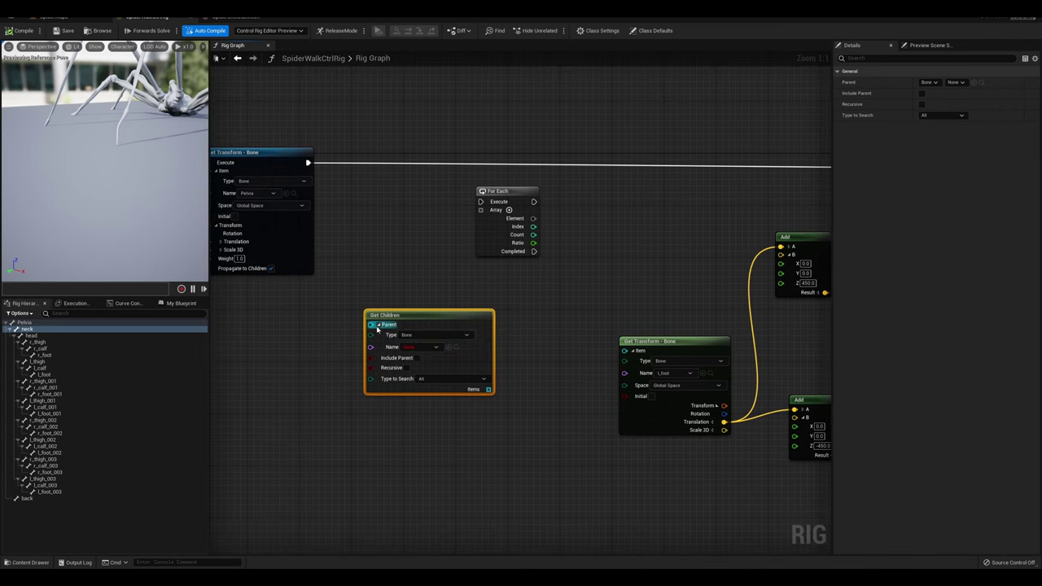
{"action": "left_click", "coordinate": [418, 348]}
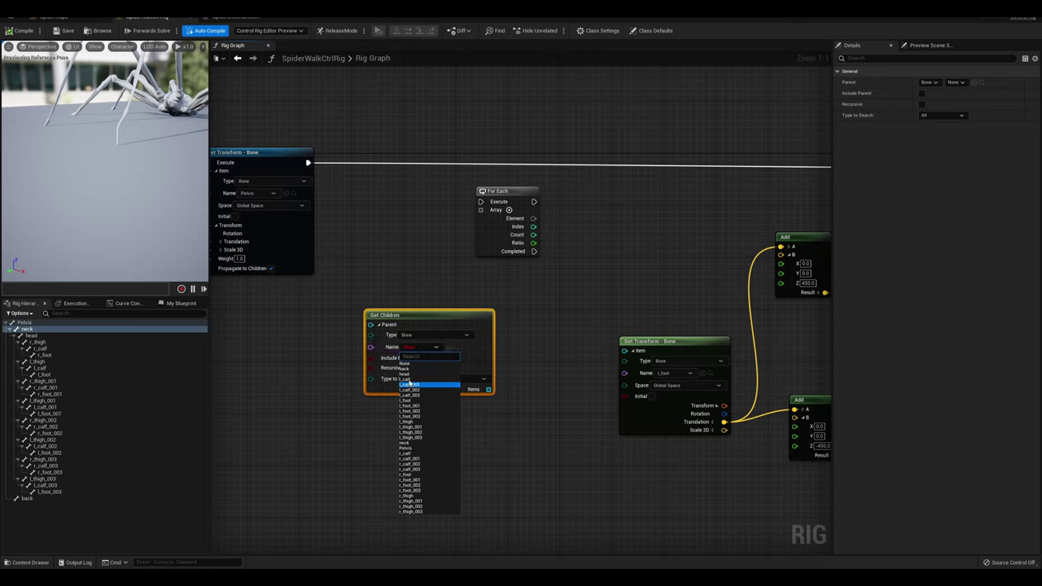
{"action": "left_click", "coordinate": [409, 448]}
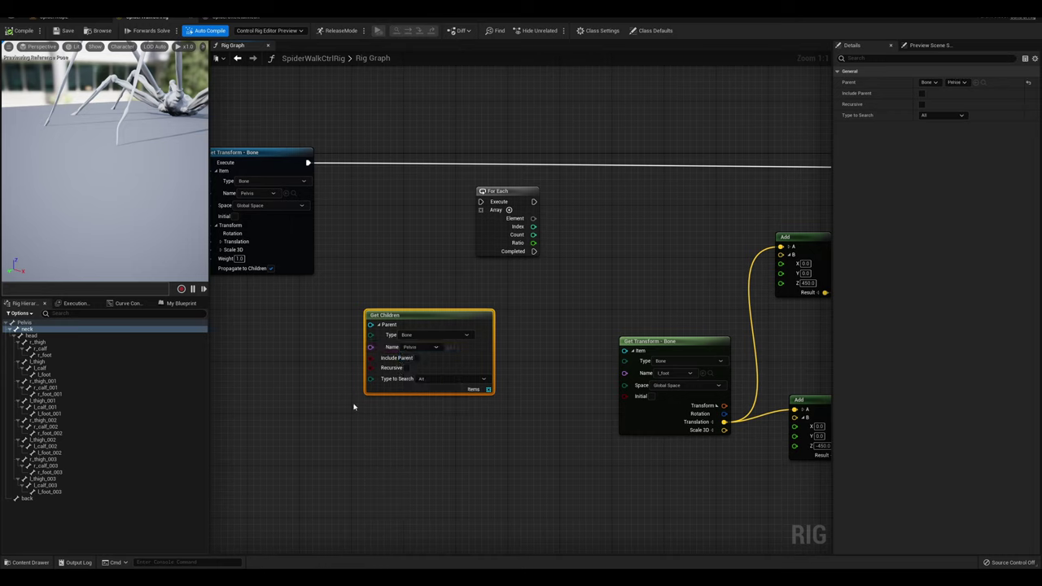
{"action": "left_click", "coordinate": [24, 322]}
Enable Recursive on Get Children, set Type to Search to Bone, and connect its Items to the For Each's Array
{"action": "left_click_drag", "start_coordinate": [426, 364], "coordinate": [387, 383]}
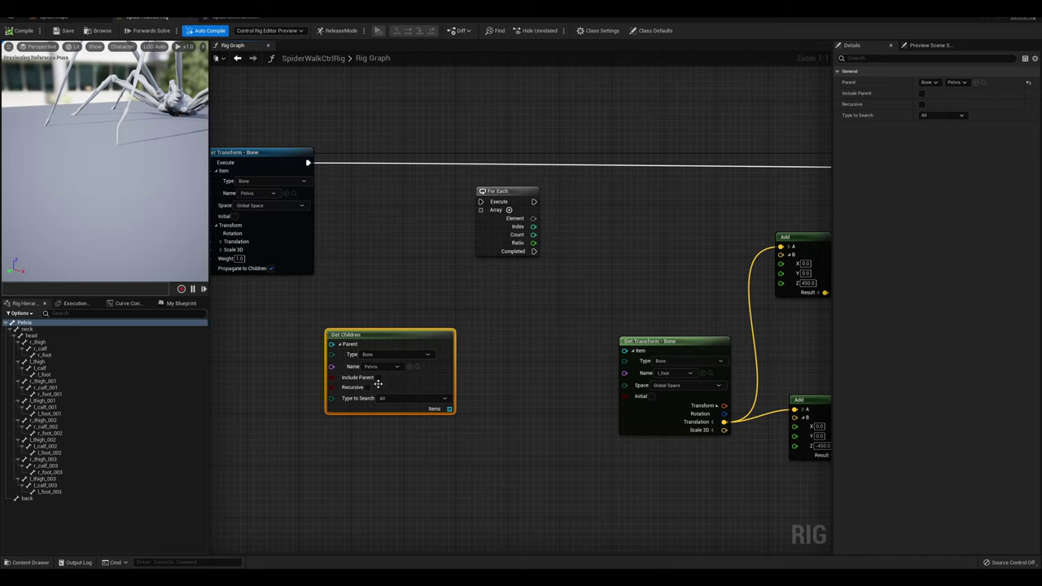
{"action": "left_click_drag", "start_coordinate": [372, 342], "coordinate": [340, 343]}
{"action": "left_click", "coordinate": [379, 399]}
{"action": "left_click_drag", "start_coordinate": [401, 378], "coordinate": [376, 384]}
{"action": "left_click", "coordinate": [365, 407]}
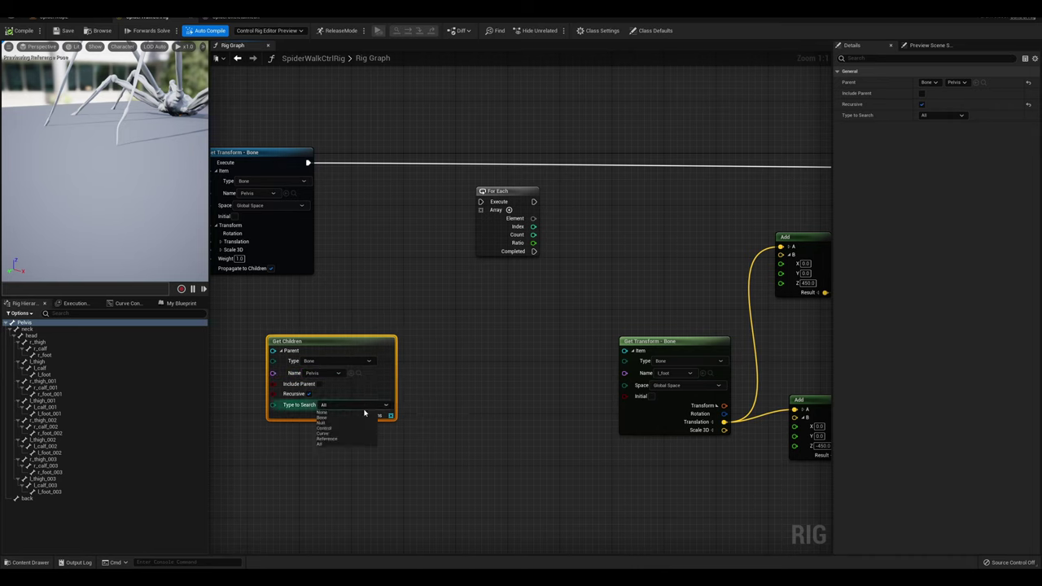
{"action": "left_click", "coordinate": [322, 417]}
{"action": "left_click_drag", "start_coordinate": [390, 416], "coordinate": [480, 209]}
Insert the For Each into the execution flow between the pelvis Set Transform and the Basic IK
{"action": "right_click_drag", "start_coordinate": [412, 201], "coordinate": [381, 261]}
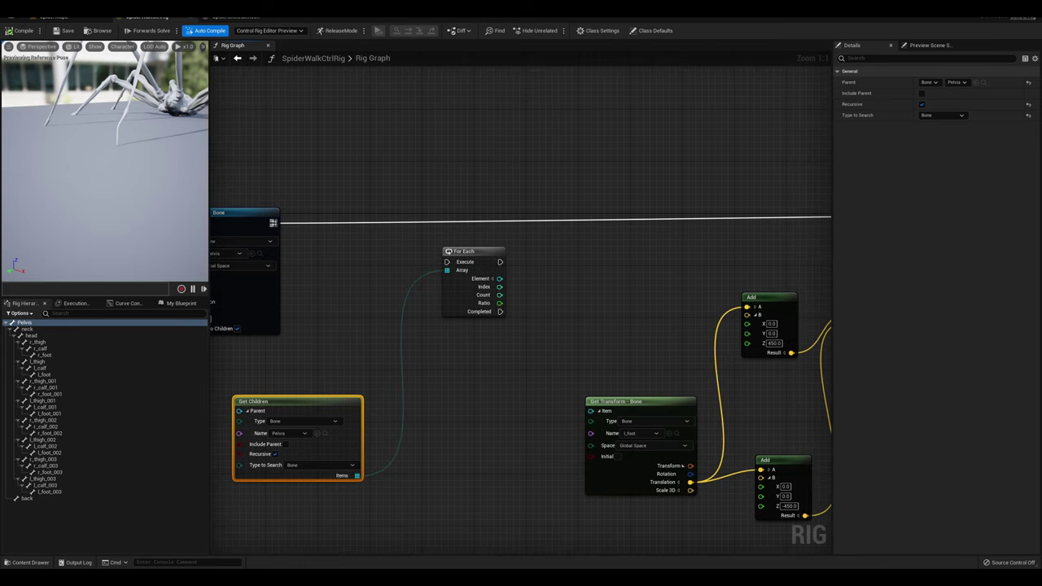
{"action": "left_click_drag", "start_coordinate": [276, 222], "coordinate": [486, 222], "text": "ctrl"}
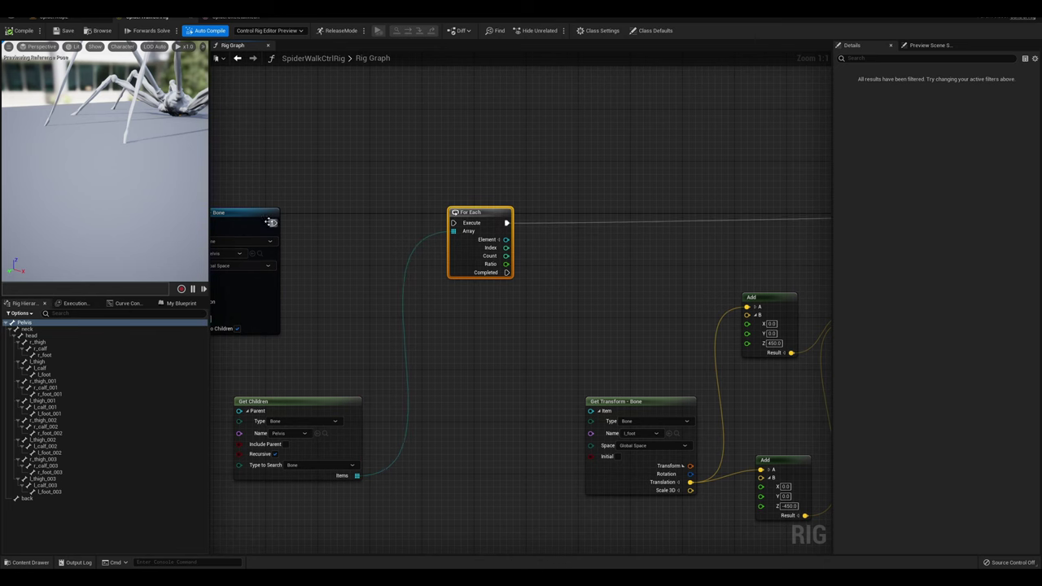
{"action": "left_click_drag", "start_coordinate": [271, 222], "coordinate": [453, 222]}
Expand the For Each's Element and add a Contains node on its Name that searches for "foot"
{"action": "right_click_drag", "start_coordinate": [518, 268], "coordinate": [356, 285]}
{"action": "left_click", "coordinate": [417, 260]}
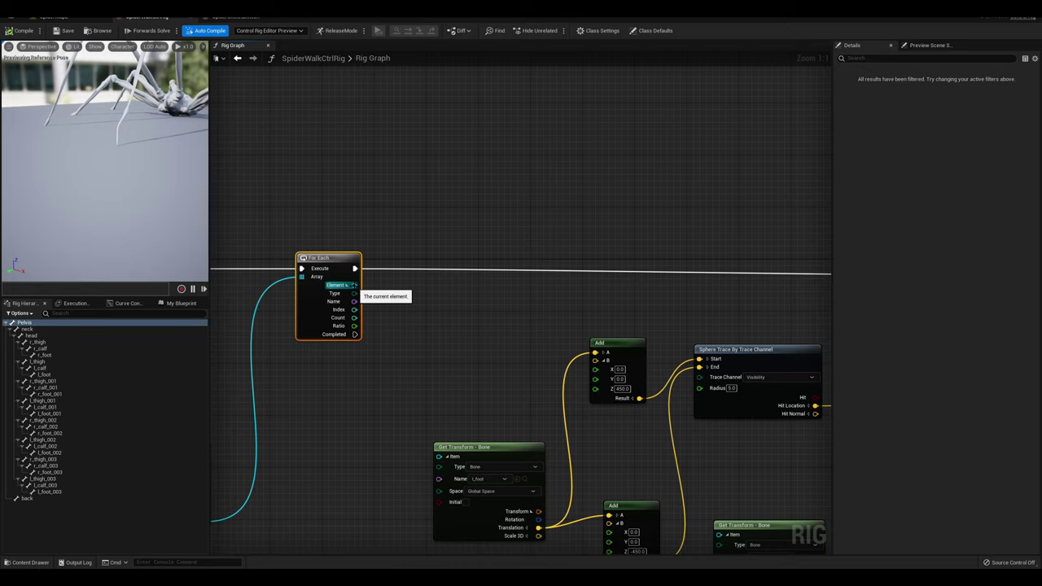
{"action": "left_click_drag", "start_coordinate": [354, 301], "coordinate": [434, 317]}
{"action": "type", "text": "con"}
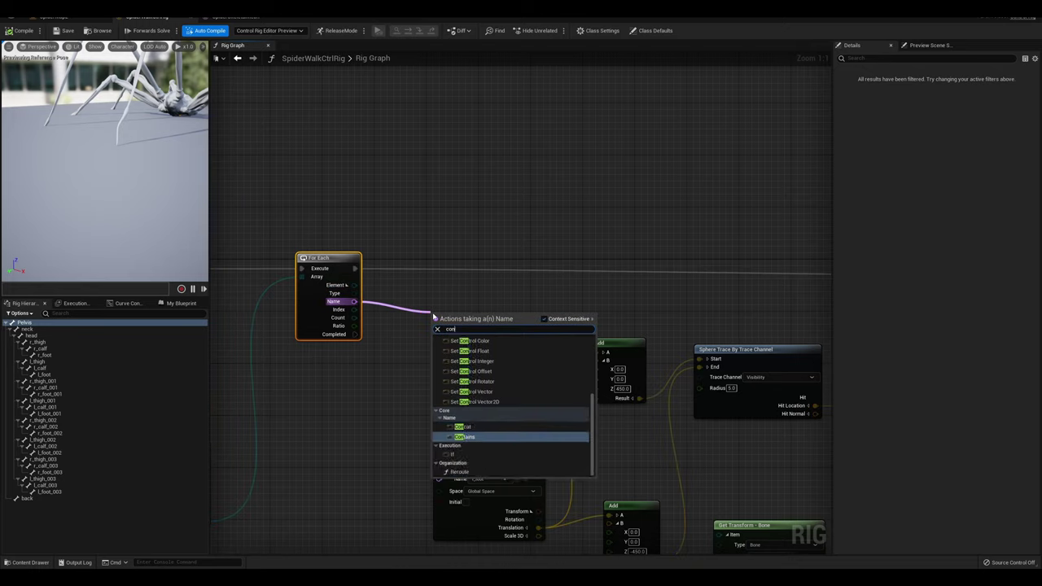
{"action": "type", "text": "tains"}
{"action": "key", "text": "Return"}
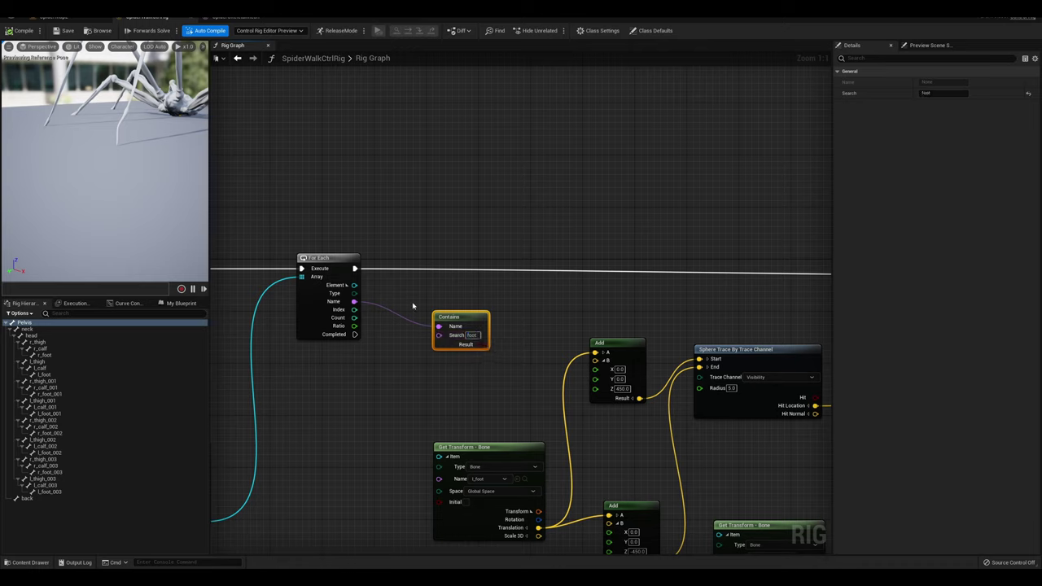
Add a Branch after the For Each, use the Contains result as its Condition, and connect True to the Basic IK's execution
{"action": "left_click_drag", "start_coordinate": [354, 268], "coordinate": [545, 271]}
{"action": "type", "text": "bra"}
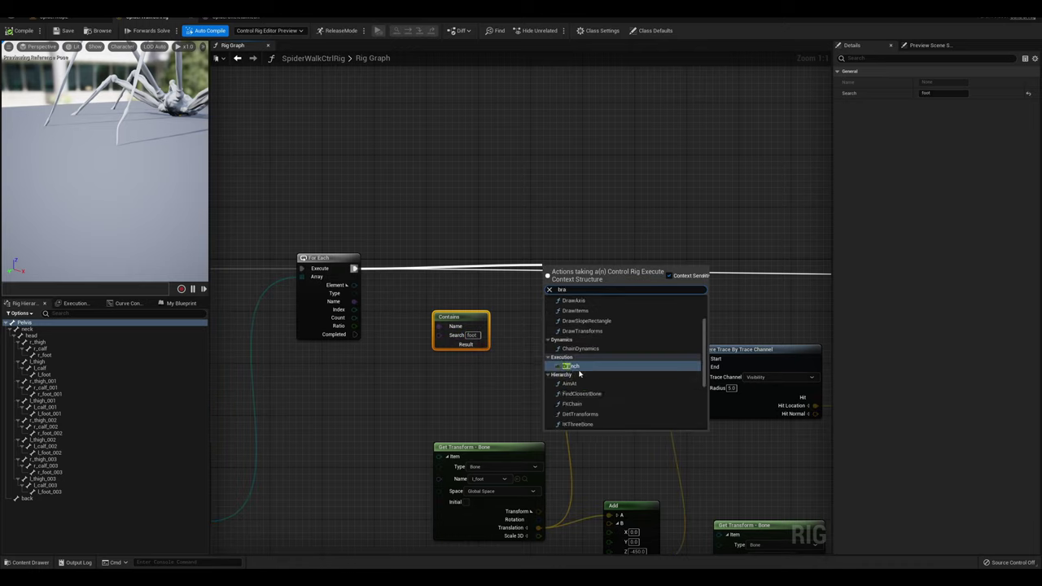
{"action": "left_click", "coordinate": [577, 366]}
{"action": "right_click_drag", "start_coordinate": [487, 339], "coordinate": [465, 344]}
{"action": "left_click_drag", "start_coordinate": [458, 351], "coordinate": [525, 284]}
{"action": "right_click_drag", "start_coordinate": [521, 309], "coordinate": [387, 309]}
{"action": "left_click_drag", "start_coordinate": [440, 292], "coordinate": [793, 280]}
{"action": "right_click_drag", "start_coordinate": [529, 306], "coordinate": [686, 290]}
{"action": "left_click", "coordinate": [439, 310]}
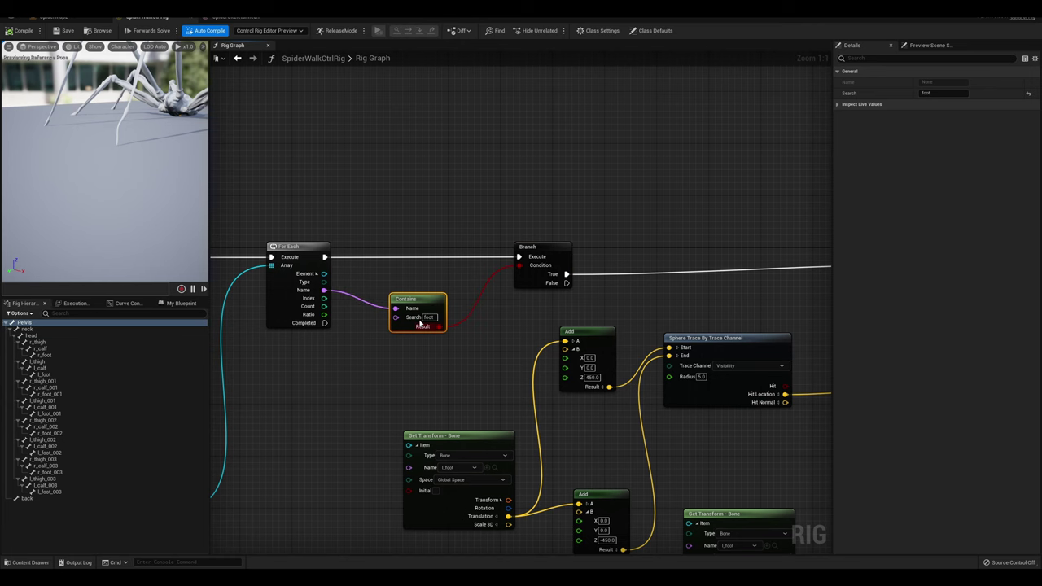
Create a Get Parent node from the For Each's Element and enclose it in a comment titled "calf (parent of foot)"
{"action": "right_click_drag", "start_coordinate": [419, 357], "coordinate": [453, 365]}
{"action": "left_click_drag", "start_coordinate": [459, 307], "coordinate": [446, 308]}
{"action": "right_click_drag", "start_coordinate": [550, 319], "coordinate": [724, 291]}
{"action": "scroll", "coordinate": [436, 288], "scroll_direction": "down", "scroll_amount": 3}
{"action": "scroll", "coordinate": [742, 299], "scroll_direction": "up", "scroll_amount": 3}
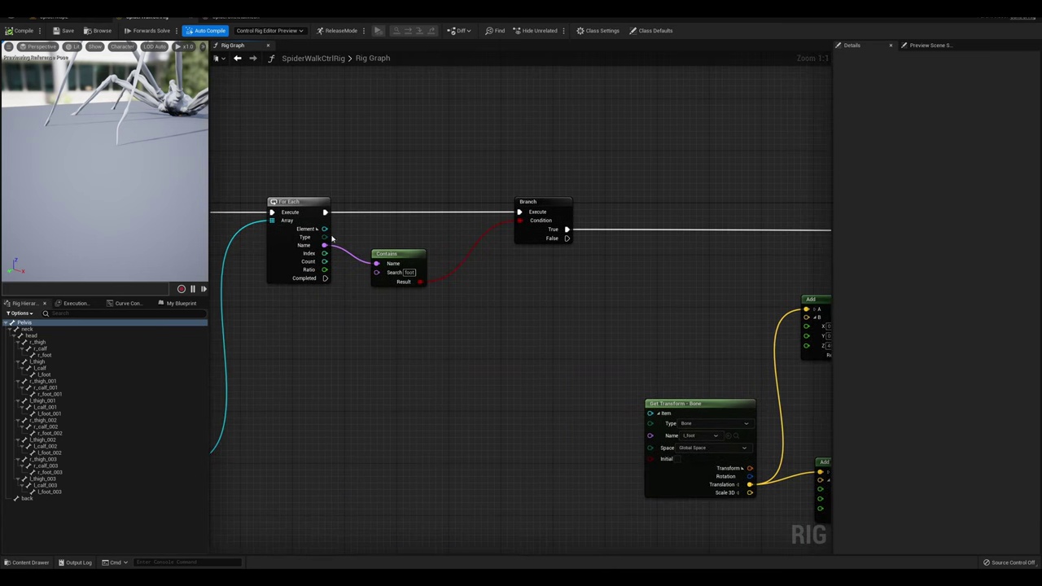
{"action": "left_click_drag", "start_coordinate": [324, 229], "coordinate": [541, 364]}
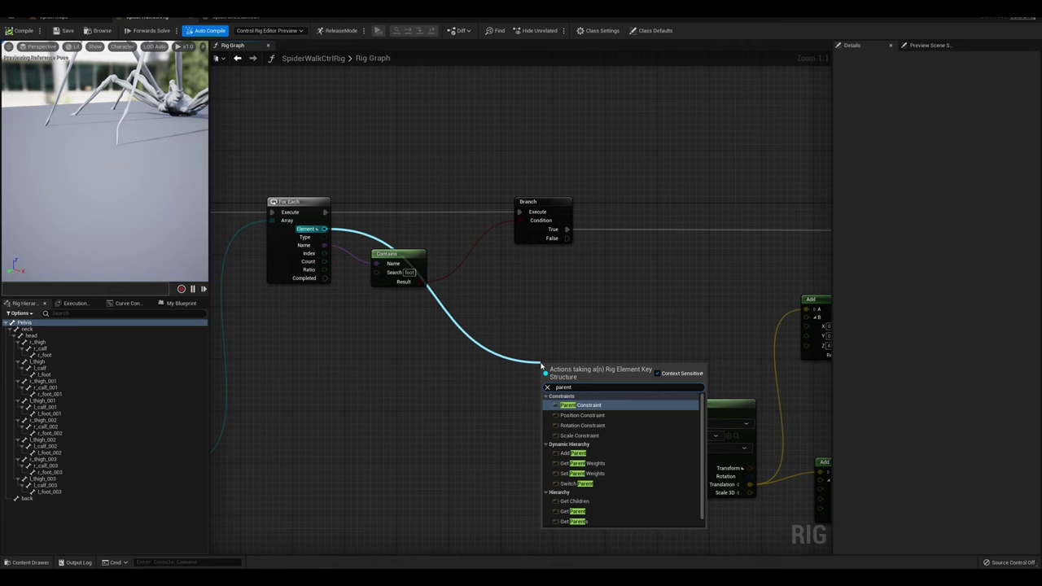
{"action": "type", "text": "get"}
{"action": "left_click", "coordinate": [574, 434]}
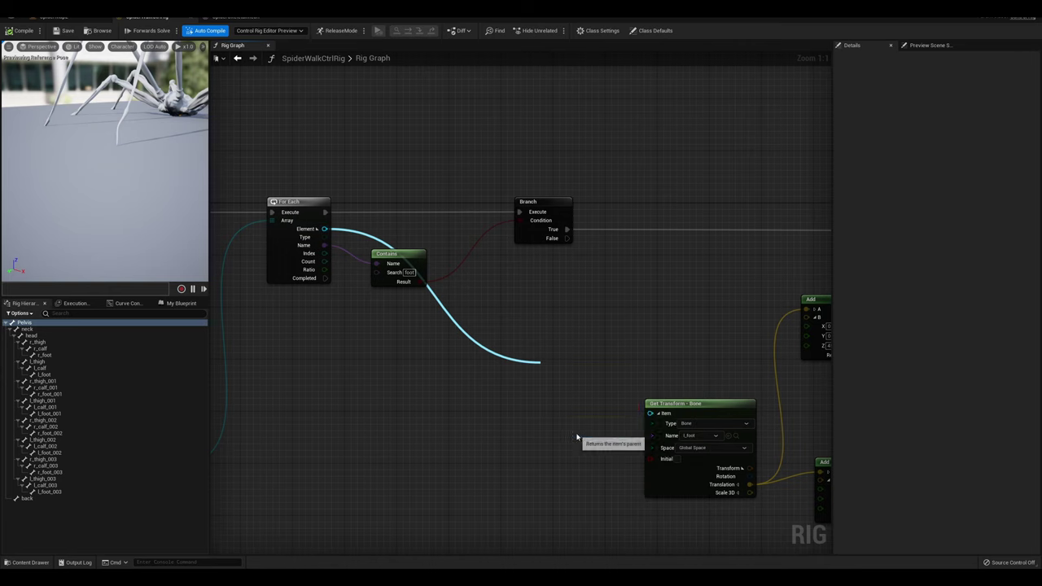
{"action": "left_click_drag", "start_coordinate": [584, 371], "coordinate": [560, 307]}
{"action": "right_click_drag", "start_coordinate": [547, 345], "coordinate": [465, 348]}
{"action": "key", "text": "c"}
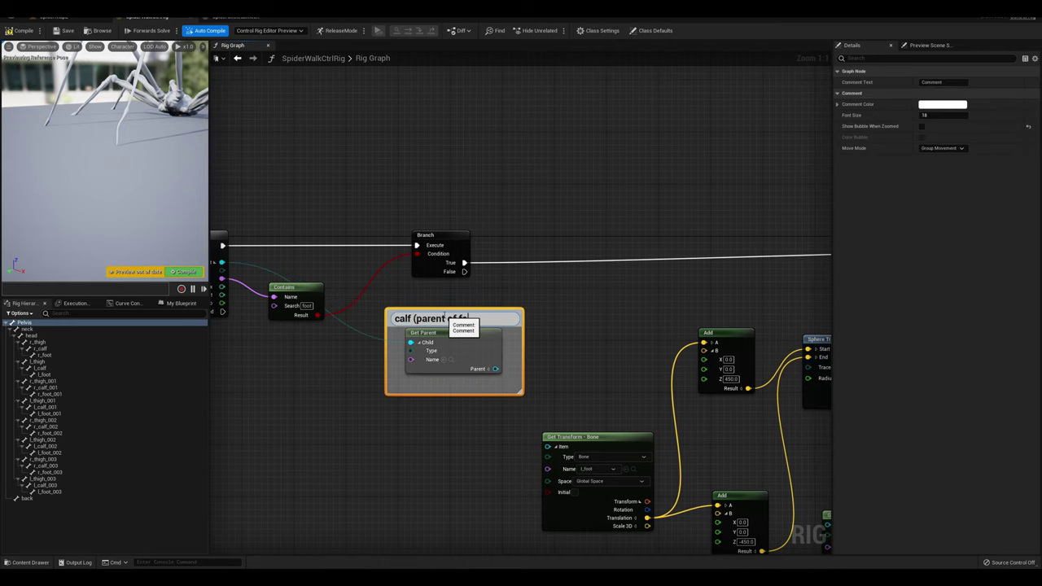
{"action": "scroll", "coordinate": [551, 280], "scroll_direction": "down", "scroll_amount": 1}
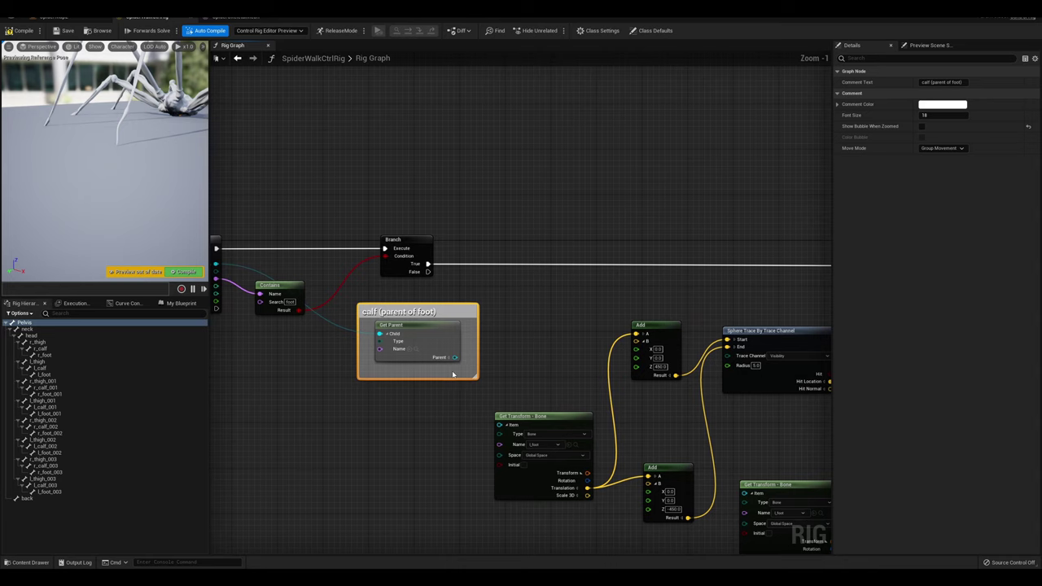
Add a second Get Parent from the calf's Parent output and enclose it in a comment titled "thigh (parent of calf)"
{"action": "left_click_drag", "start_coordinate": [455, 358], "coordinate": [544, 331]}
{"action": "type", "text": "parent"}
{"action": "key", "text": "Return"}
{"action": "key", "text": "c"}
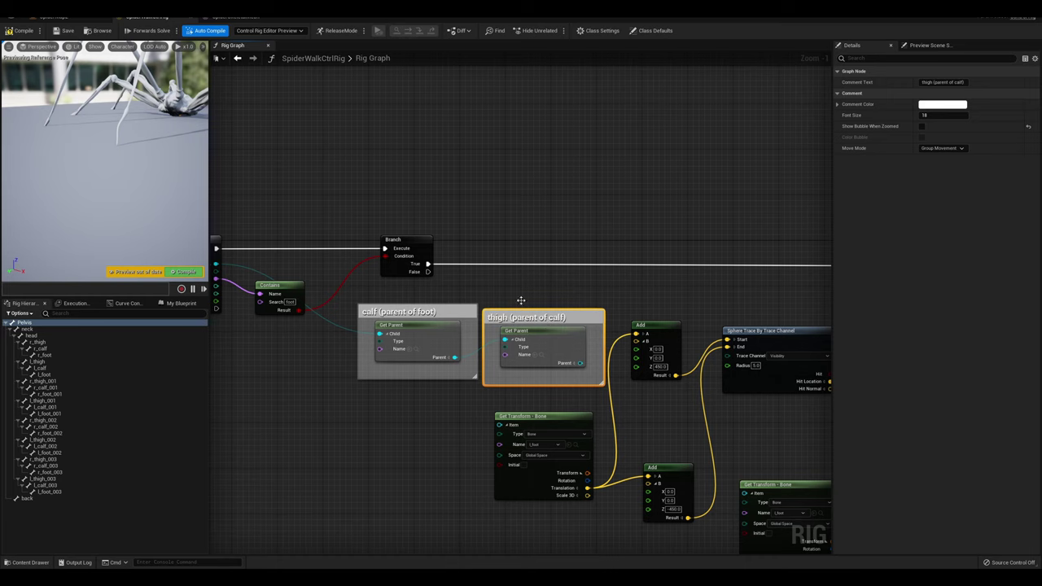
{"action": "left_click", "coordinate": [560, 297]}
Wire the Basic IK bones: thigh Parent to Item A, calf Parent to Item B, and For Each Element to Effector Item
{"action": "right_click_drag", "start_coordinate": [561, 298], "coordinate": [223, 251]}
{"action": "left_click", "coordinate": [358, 301]}
{"action": "right_click_drag", "start_coordinate": [486, 269], "coordinate": [730, 282]}
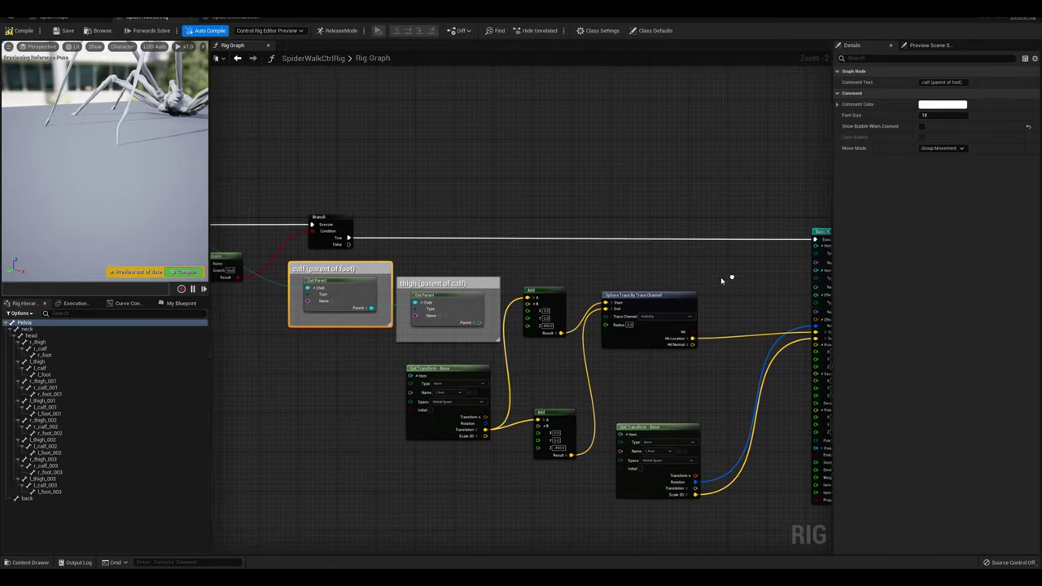
{"action": "left_click_drag", "start_coordinate": [369, 309], "coordinate": [592, 264]}
{"action": "right_click_drag", "start_coordinate": [526, 285], "coordinate": [831, 302]}
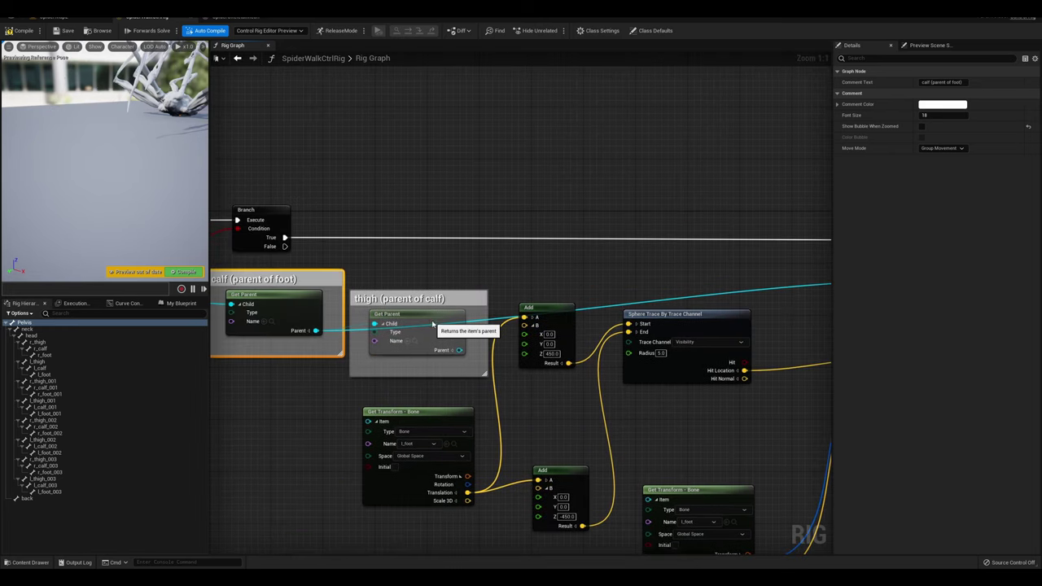
{"action": "left_click", "coordinate": [432, 324]}
{"action": "left_click_drag", "start_coordinate": [459, 349], "coordinate": [724, 249]}
{"action": "scroll", "coordinate": [542, 296], "scroll_direction": "down", "scroll_amount": 2}
{"action": "right_click_drag", "start_coordinate": [542, 295], "coordinate": [740, 323]}
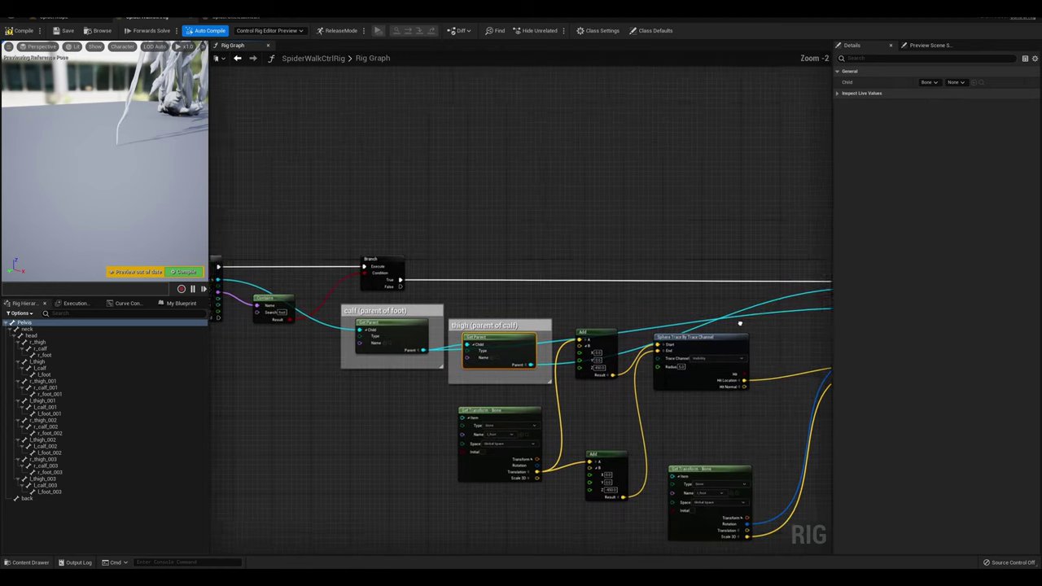
{"action": "scroll", "coordinate": [248, 291], "scroll_direction": "up", "scroll_amount": 2}
{"action": "right_click_drag", "start_coordinate": [248, 291], "coordinate": [402, 322]}
{"action": "left_click_drag", "start_coordinate": [362, 294], "coordinate": [634, 359]}
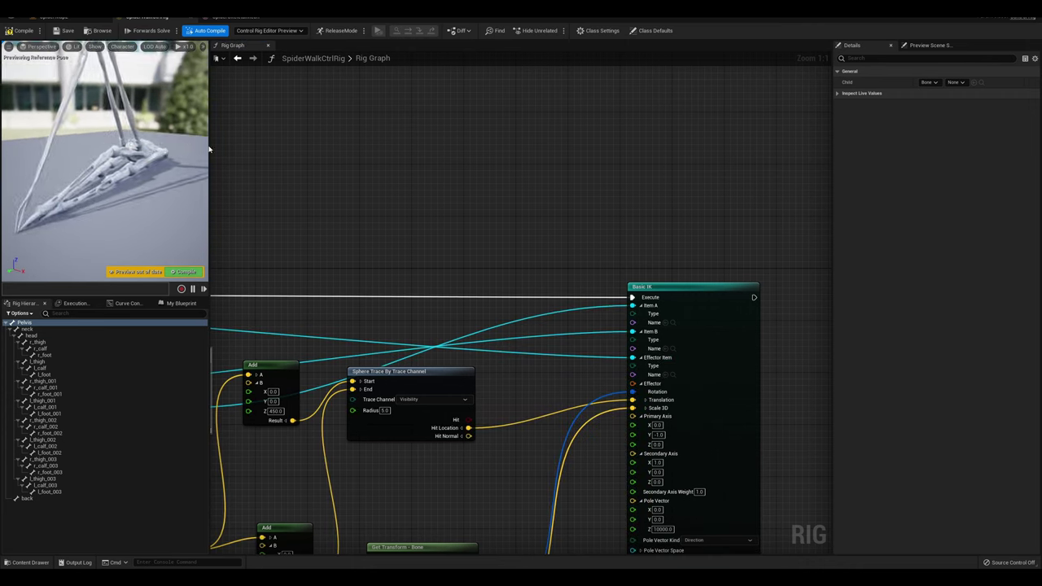
Widen the preview, connect the For Each's Element to the Item of both foot Get Transform nodes, and compile the rig
{"action": "left_click_drag", "start_coordinate": [208, 147], "coordinate": [392, 146]}
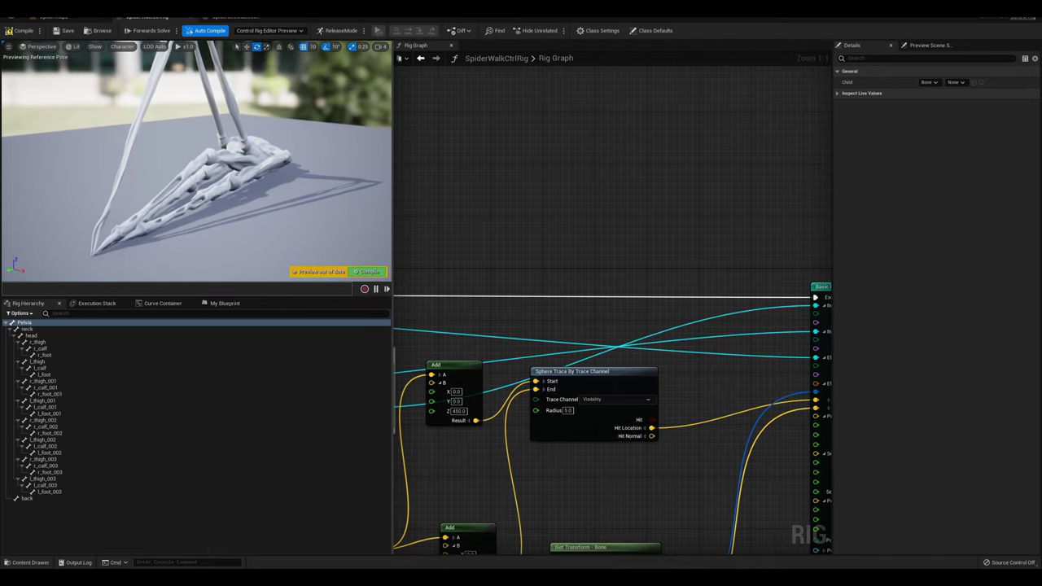
{"action": "scroll", "coordinate": [603, 359], "scroll_direction": "down", "scroll_amount": 4}
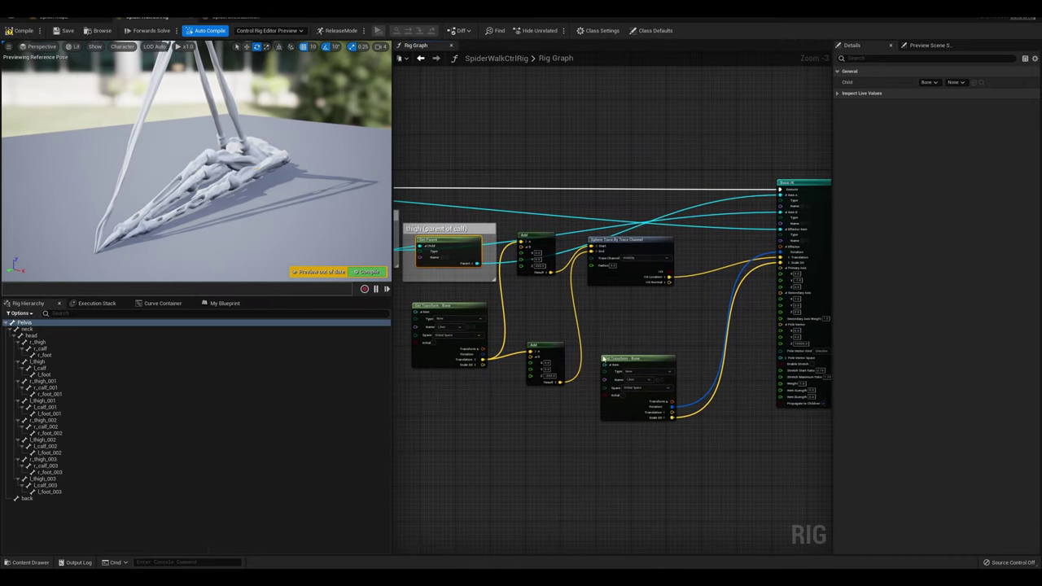
{"action": "left_click_drag", "start_coordinate": [630, 405], "coordinate": [630, 417]}
{"action": "right_click_drag", "start_coordinate": [503, 398], "coordinate": [540, 405]}
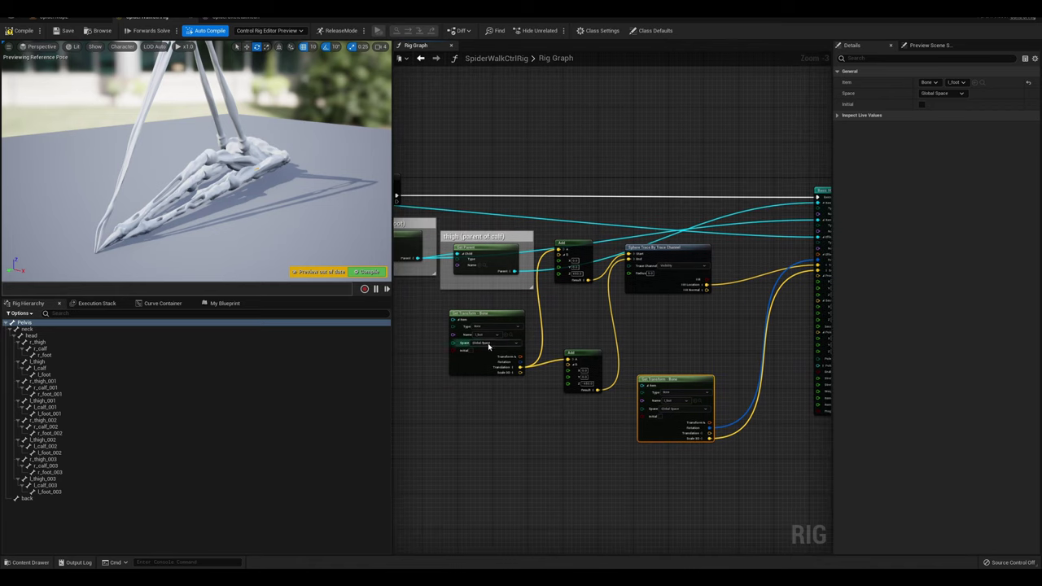
{"action": "right_click_drag", "start_coordinate": [477, 413], "coordinate": [650, 438]}
{"action": "scroll", "coordinate": [555, 346], "scroll_direction": "up", "scroll_amount": 2}
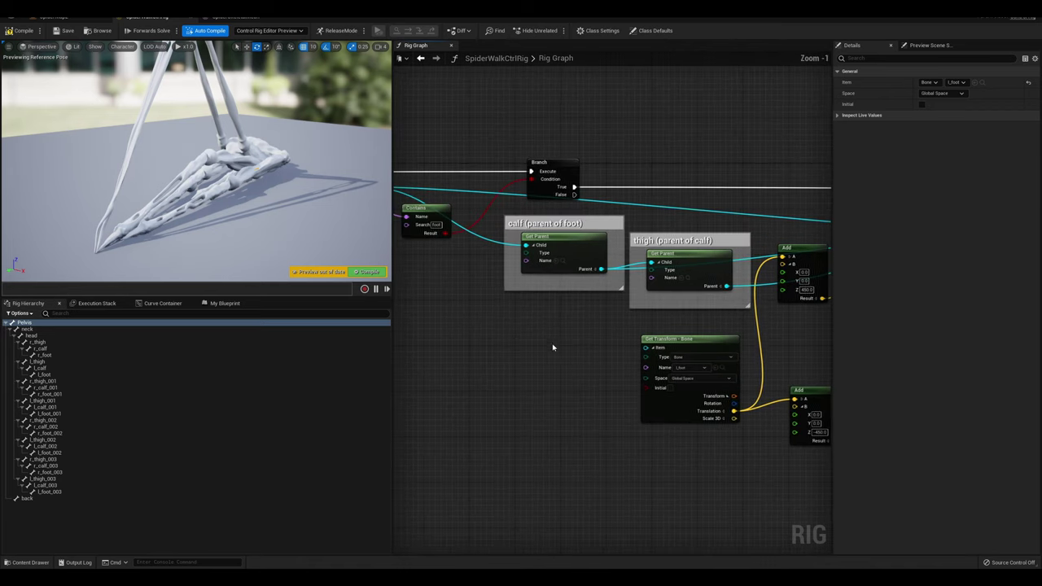
{"action": "right_click_drag", "start_coordinate": [554, 347], "coordinate": [638, 380]}
{"action": "left_click_drag", "start_coordinate": [445, 220], "coordinate": [669, 381]}
{"action": "right_click_drag", "start_coordinate": [577, 389], "coordinate": [705, 424]}
{"action": "left_click_drag", "start_coordinate": [512, 256], "coordinate": [694, 398]}
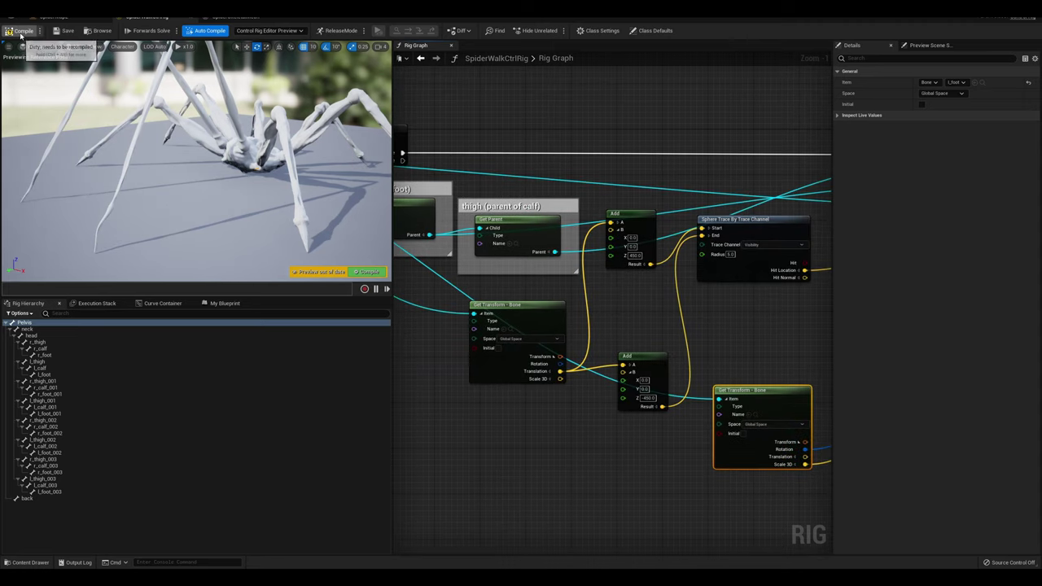
{"action": "scroll", "coordinate": [765, 330], "scroll_direction": "down", "scroll_amount": 1}
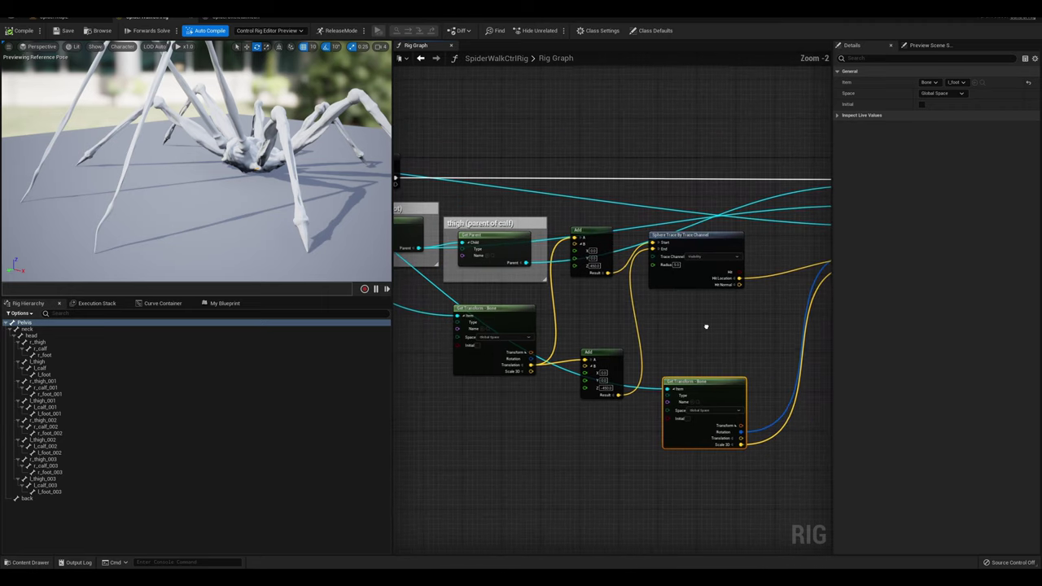
Run the level and move the spider skeletal mesh around and upward to test how its legs follow the ground, and stop
{"action": "left_click", "coordinate": [70, 22]}
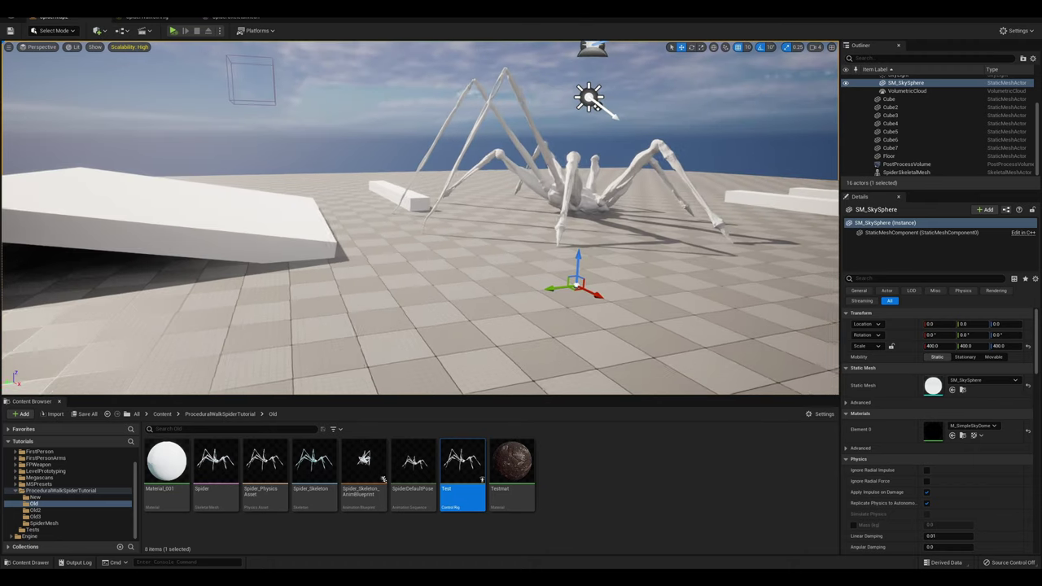
{"action": "left_click", "coordinate": [174, 31]}
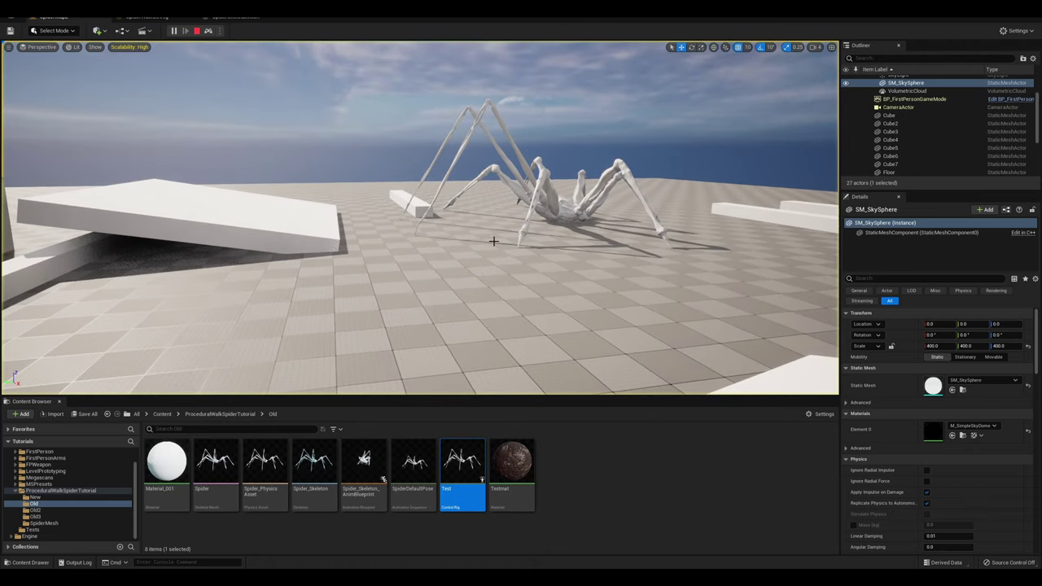
{"action": "left_click_drag", "start_coordinate": [430, 228], "coordinate": [259, 235]}
{"action": "right_click_drag", "start_coordinate": [259, 234], "coordinate": [400, 285]}
{"action": "mouse_move", "coordinate": [449, 230]}
{"action": "left_mouse_down"}
{"action": "mouse_move", "coordinate": [397, 243]}
{"action": "mouse_move", "coordinate": [468, 227]}
{"action": "left_mouse_up"}
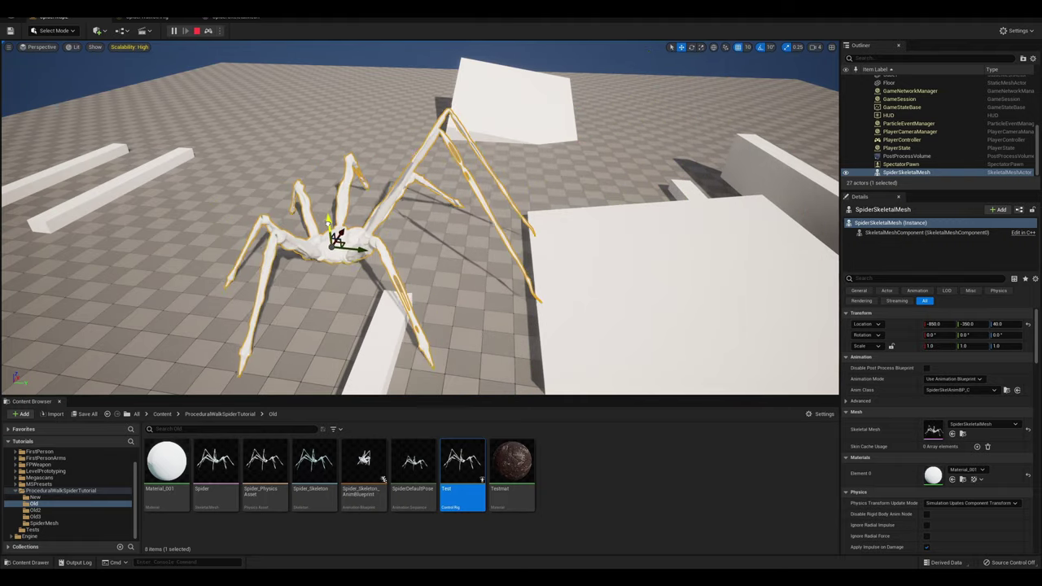
{"action": "right_click_drag", "start_coordinate": [327, 197], "coordinate": [90, 187]}
{"action": "right_click_drag", "start_coordinate": [366, 115], "coordinate": [285, 114]}
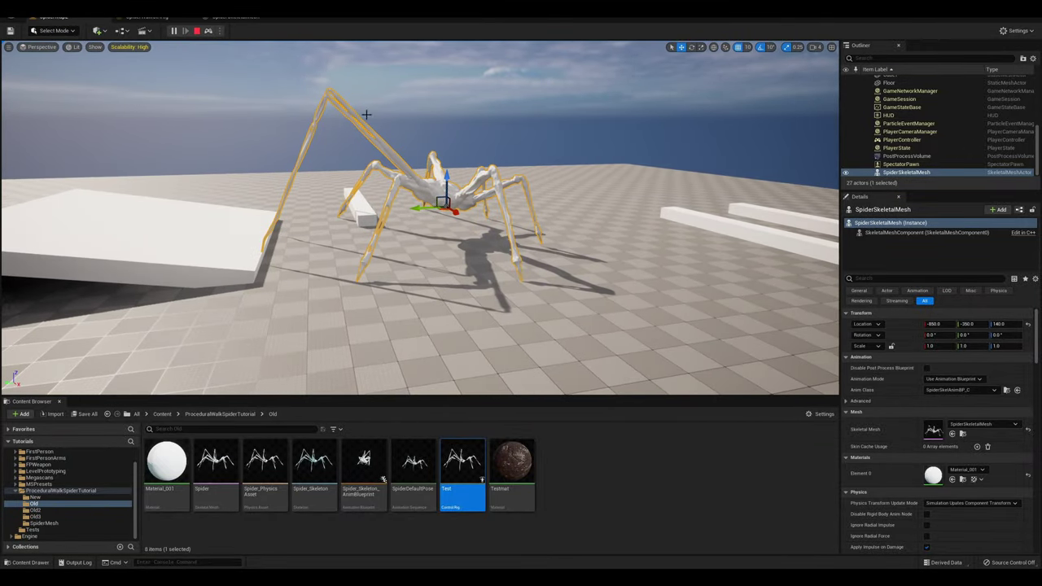
{"action": "left_click", "coordinate": [195, 34]}
Back in SpiderWalkCtrlRig, create an Add (Vector) node from the pelvis sphere trace's Hit Location with a Z offset of 150
{"action": "left_click", "coordinate": [156, 18]}
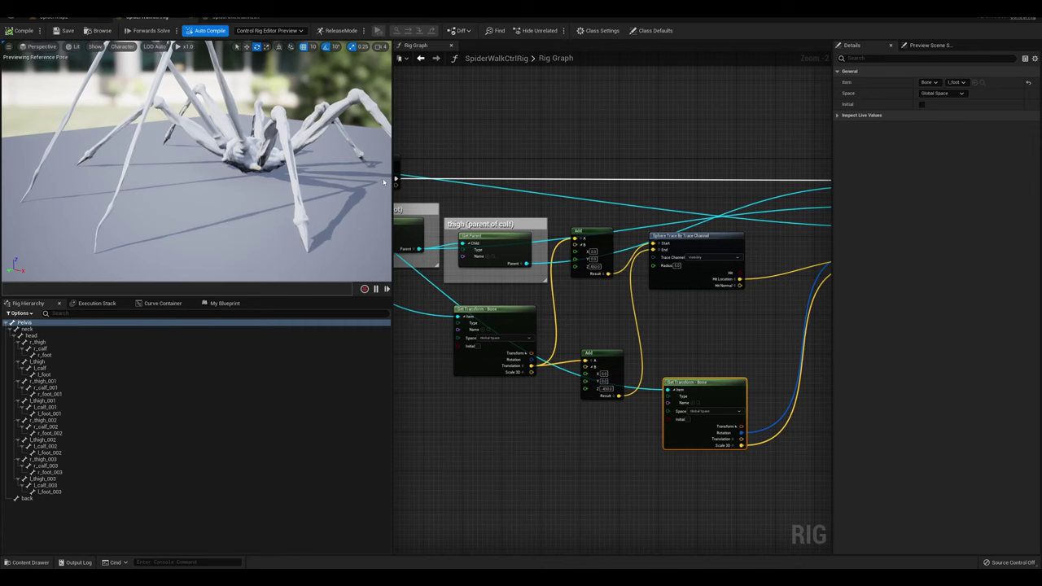
{"action": "scroll", "coordinate": [493, 293], "scroll_direction": "down", "scroll_amount": 3}
{"action": "right_click_drag", "start_coordinate": [482, 304], "coordinate": [772, 307]}
{"action": "right_click_drag", "start_coordinate": [431, 287], "coordinate": [649, 296]}
{"action": "scroll", "coordinate": [649, 296], "scroll_direction": "up", "scroll_amount": 5}
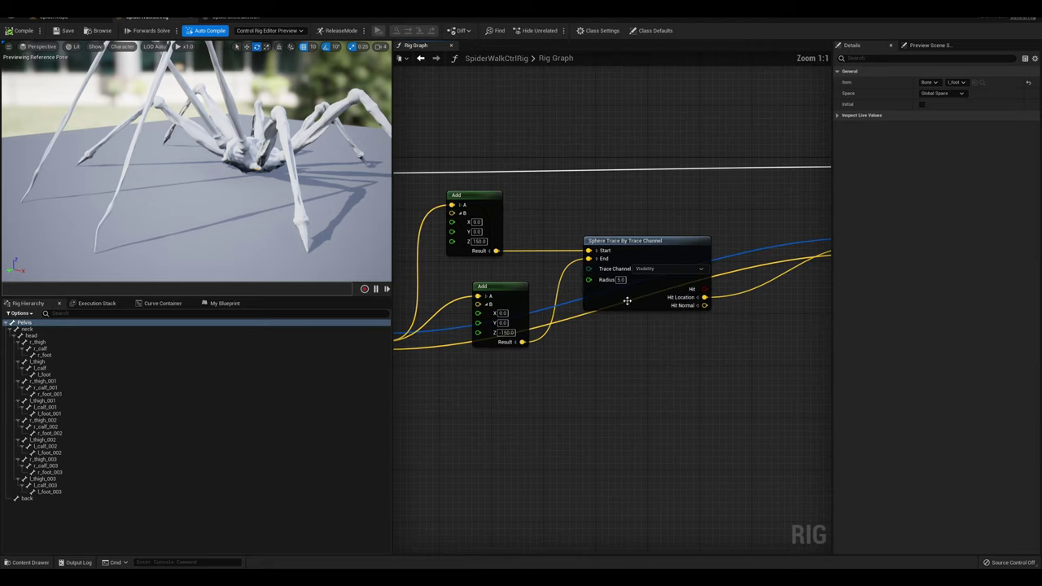
{"action": "left_click", "coordinate": [649, 242]}
{"action": "right_click_drag", "start_coordinate": [672, 368], "coordinate": [510, 329]}
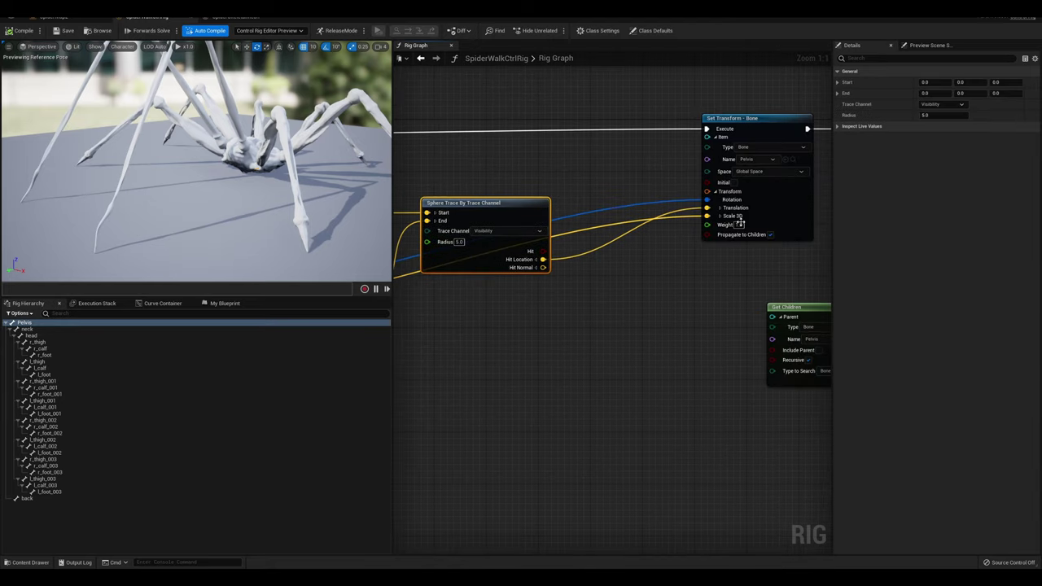
{"action": "left_click_drag", "start_coordinate": [542, 259], "coordinate": [584, 368]}
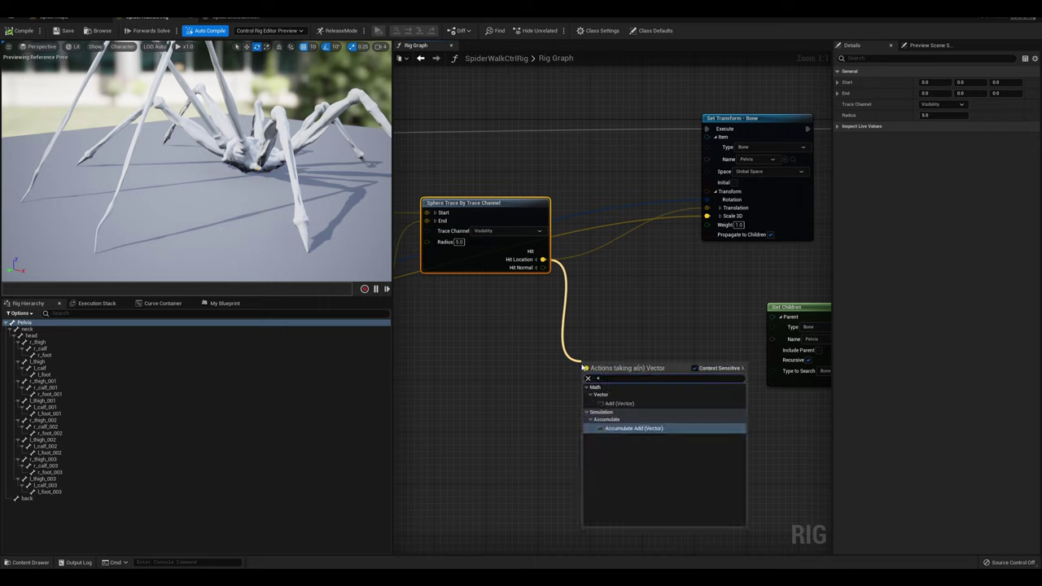
{"action": "left_click", "coordinate": [614, 402]}
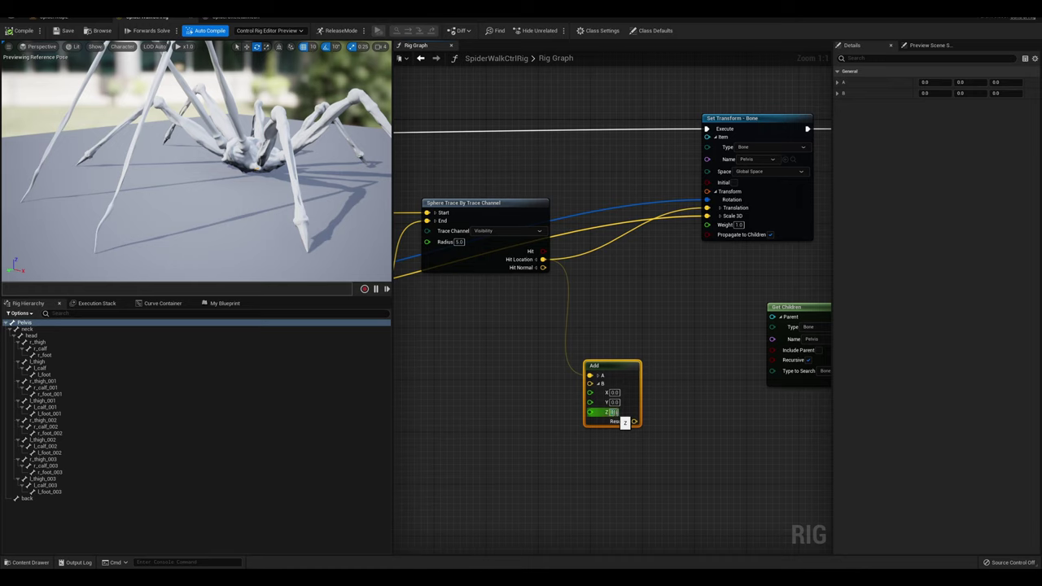
{"action": "left_click_drag", "start_coordinate": [622, 375], "coordinate": [609, 394]}
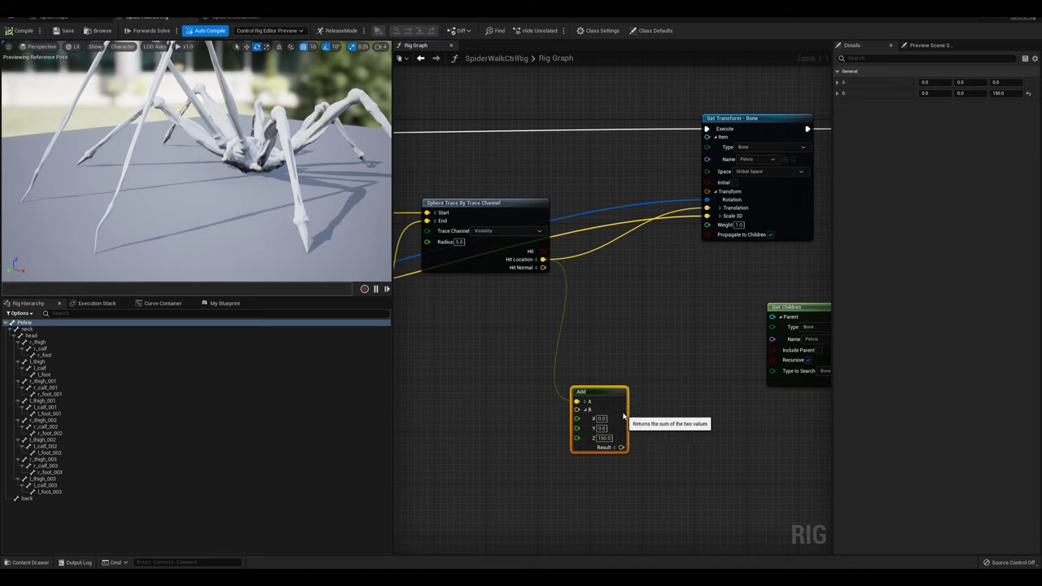
Feed the pelvis Set Transform's Translation from an If node, using the trace's Hit as Condition and the Add Result as True
{"action": "left_click_drag", "start_coordinate": [711, 209], "coordinate": [664, 336]}
{"action": "type", "text": "if"}
{"action": "key", "text": "Return"}
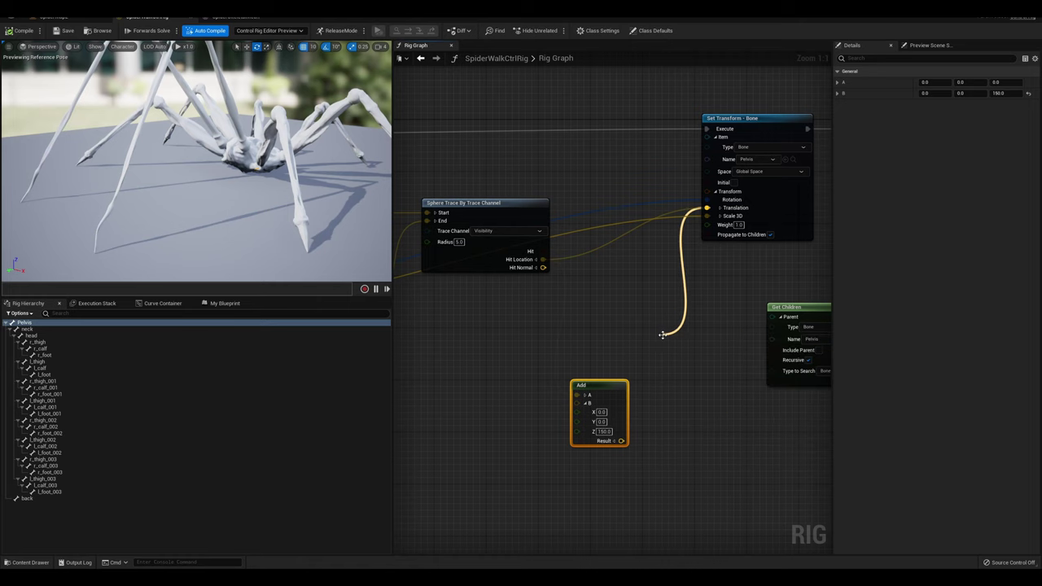
{"action": "left_click_drag", "start_coordinate": [690, 341], "coordinate": [677, 342]}
{"action": "left_click_drag", "start_coordinate": [579, 394], "coordinate": [570, 361]}
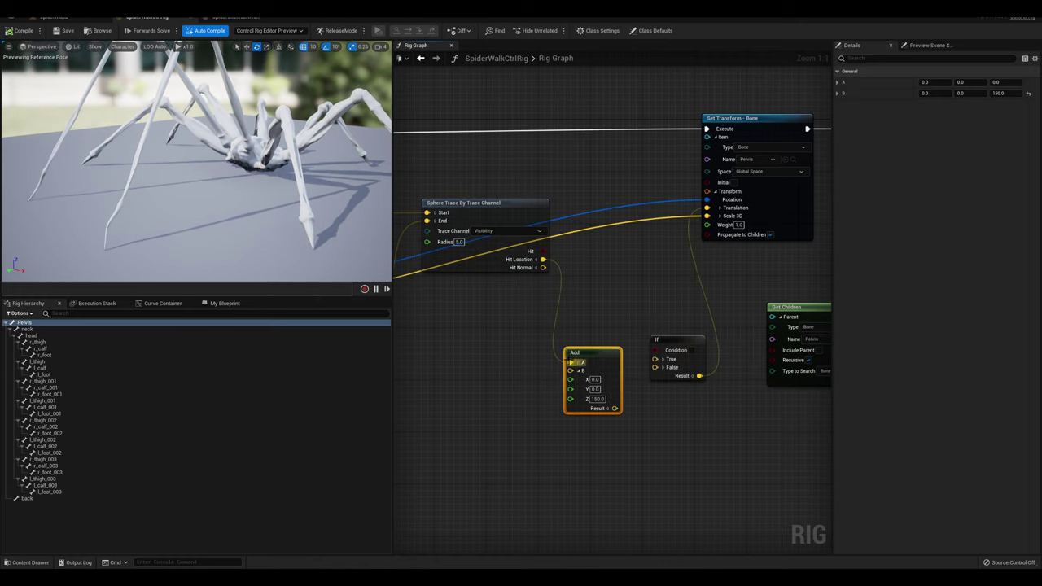
{"action": "left_click_drag", "start_coordinate": [616, 407], "coordinate": [655, 364]}
{"action": "left_click_drag", "start_coordinate": [544, 251], "coordinate": [627, 295]}
{"action": "left_click_drag", "start_coordinate": [656, 352], "coordinate": [656, 352]}
{"action": "left_click_drag", "start_coordinate": [609, 355], "coordinate": [597, 345]}
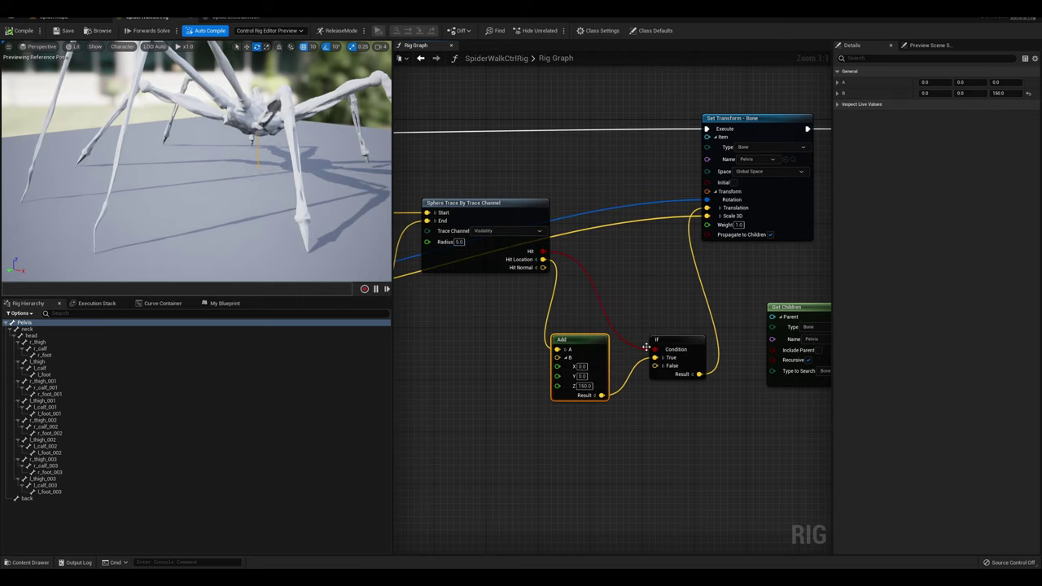
Connect the pelvis Get Transform's Translation to the If node's False input and tidy the Add node's placement
{"action": "right_click_drag", "start_coordinate": [600, 360], "coordinate": [783, 372]}
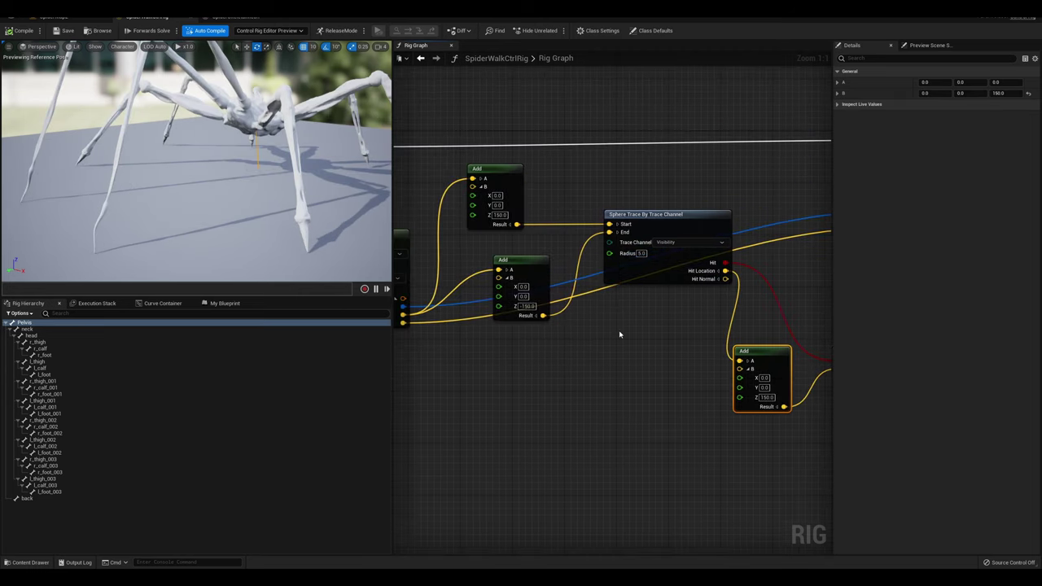
{"action": "right_click_drag", "start_coordinate": [565, 360], "coordinate": [644, 367]}
{"action": "left_click_drag", "start_coordinate": [484, 324], "coordinate": [539, 371]}
{"action": "right_click_drag", "start_coordinate": [572, 403], "coordinate": [506, 406]}
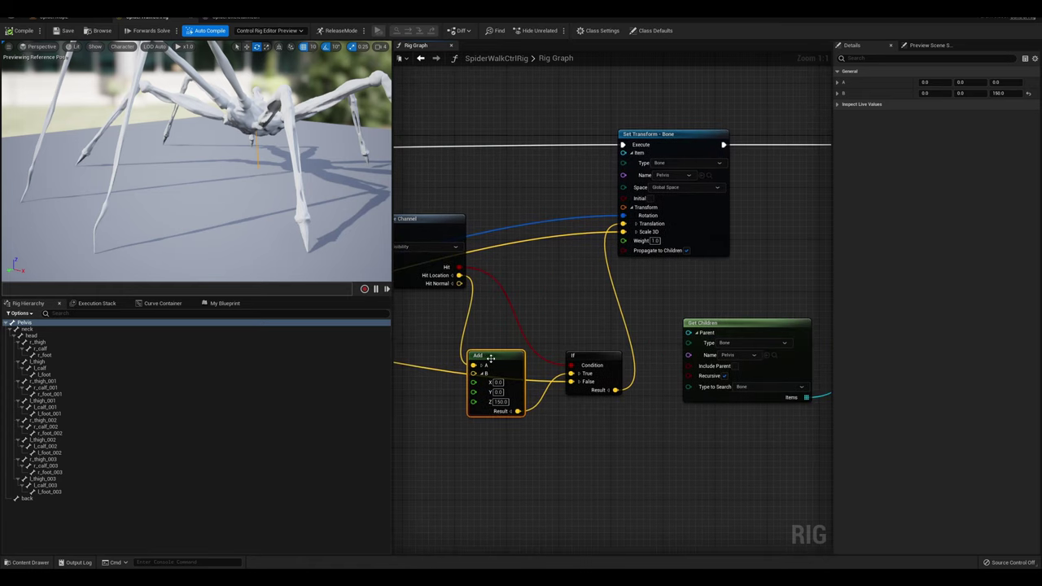
{"action": "left_click_drag", "start_coordinate": [491, 359], "coordinate": [484, 347]}
Change the Z offsets of the two Add nodes feeding the pelvis sphere trace's Start and End
{"action": "right_click_drag", "start_coordinate": [481, 335], "coordinate": [709, 341]}
{"action": "right_click_drag", "start_coordinate": [477, 254], "coordinate": [545, 279]}
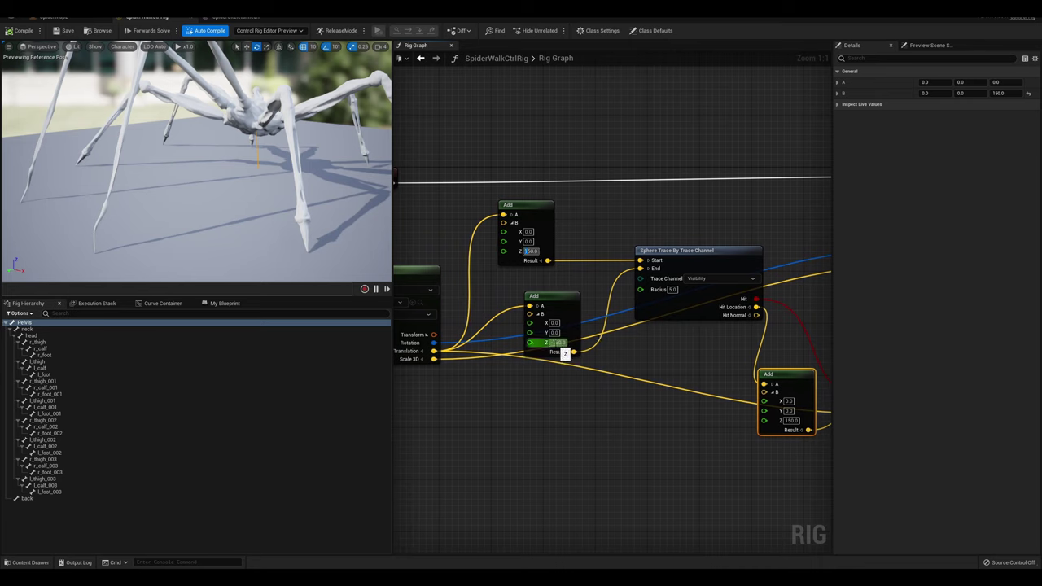
{"action": "left_click", "coordinate": [584, 361]}
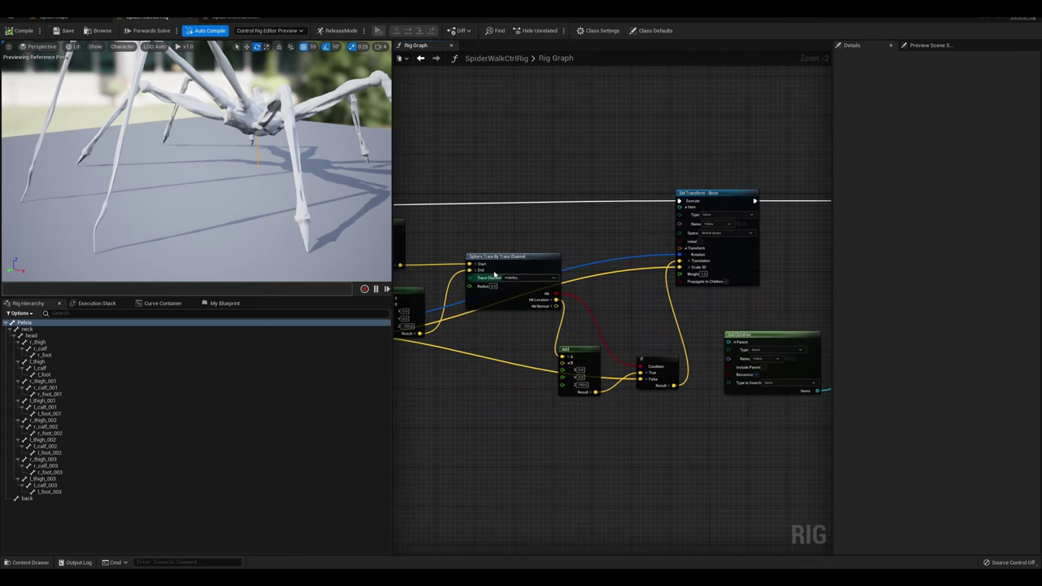
Switch to the level, simulate it, move the spider mesh onto the tilted slab to inspect its leg placement, and stop the simulation
{"action": "right_click_drag", "start_coordinate": [196, 163], "coordinate": [254, 195]}
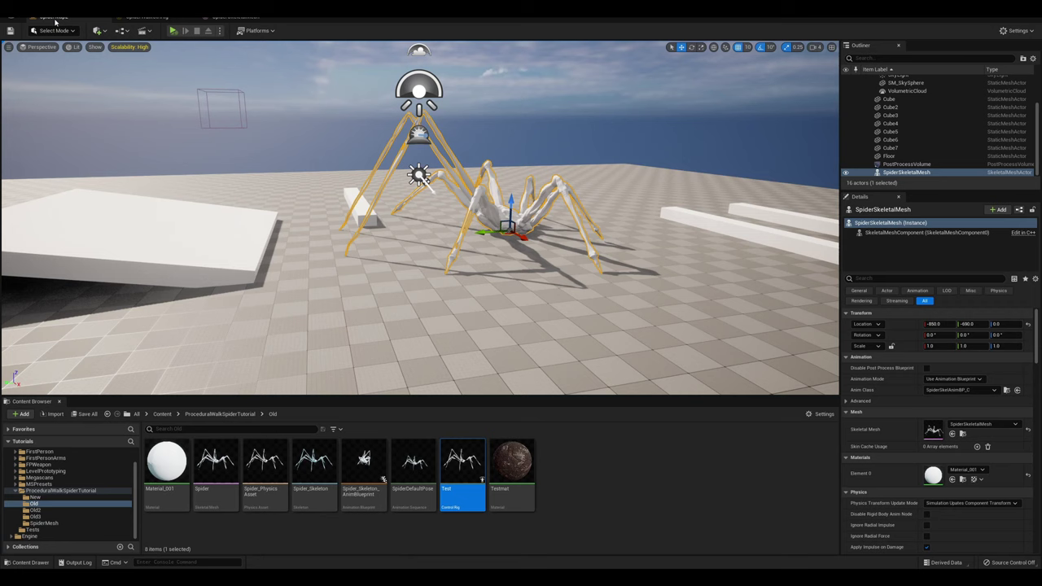
{"action": "right_click_drag", "start_coordinate": [377, 169], "coordinate": [345, 153]}
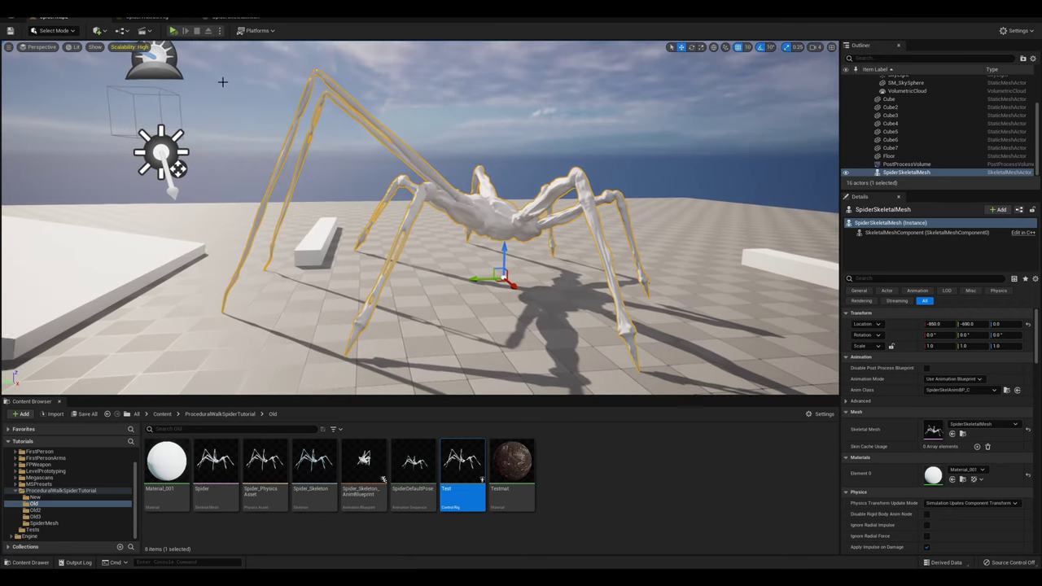
{"action": "left_click", "coordinate": [173, 31]}
{"action": "left_click_drag", "start_coordinate": [481, 279], "coordinate": [227, 268]}
{"action": "right_click_drag", "start_coordinate": [227, 265], "coordinate": [209, 277]}
{"action": "right_click_drag", "start_coordinate": [370, 253], "coordinate": [405, 293]}
{"action": "left_click_drag", "start_coordinate": [444, 235], "coordinate": [351, 256]}
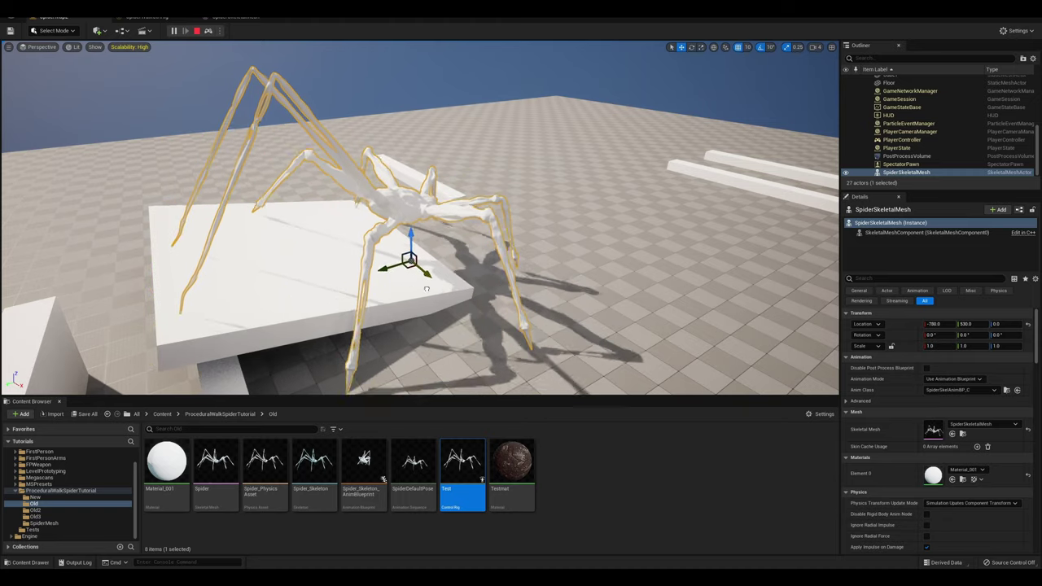
{"action": "right_click_drag", "start_coordinate": [411, 263], "coordinate": [419, 238]}
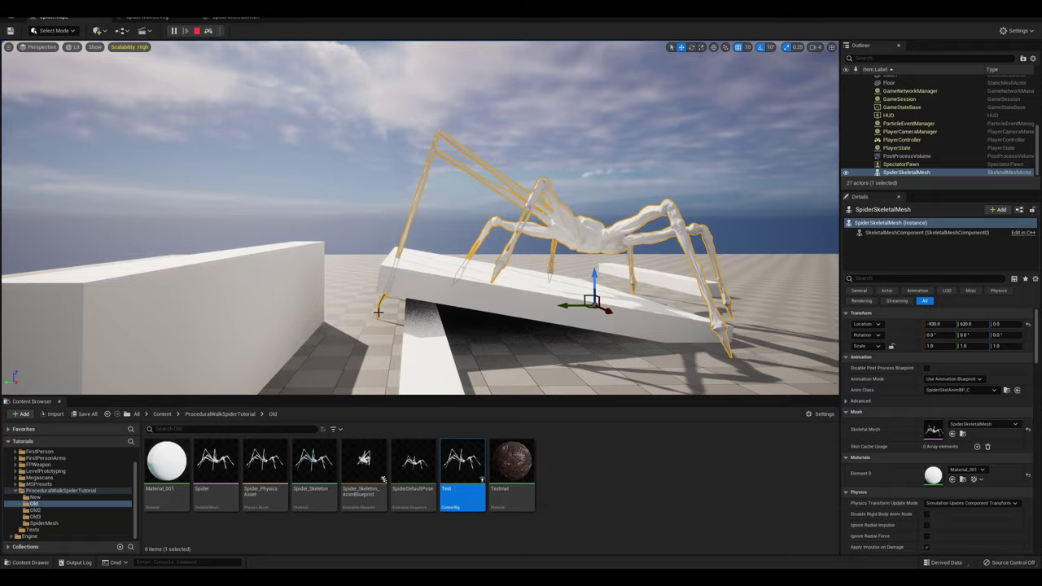
{"action": "right_click_drag", "start_coordinate": [377, 311], "coordinate": [430, 310]}
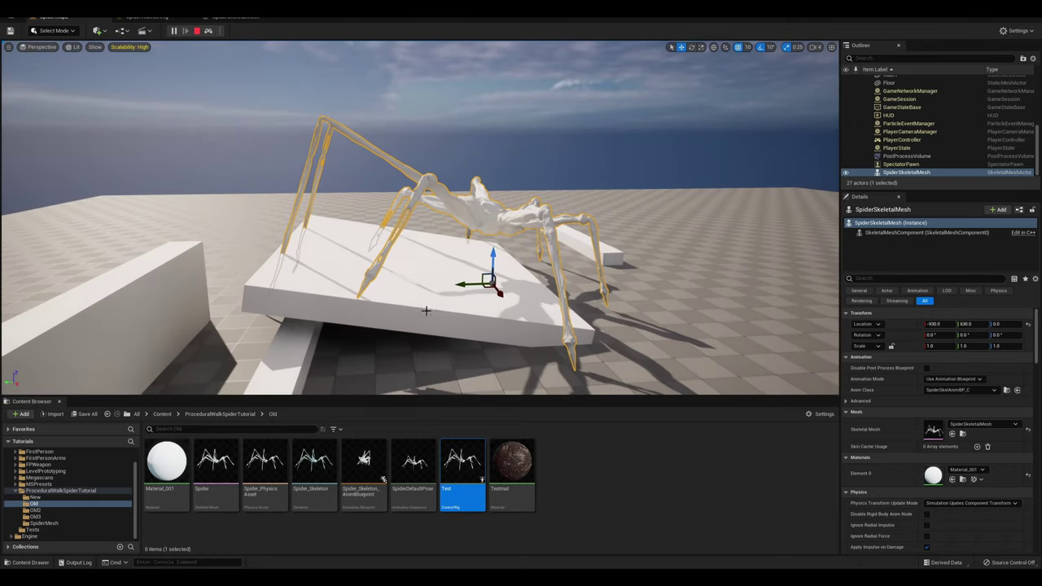
{"action": "key", "text": "Escape"}
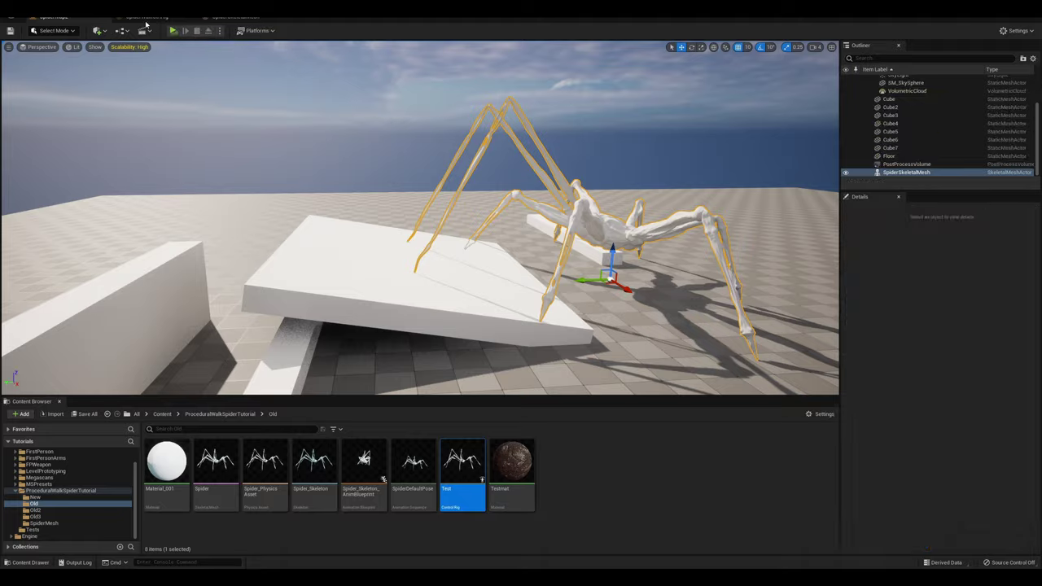
Return to SpiderWalkCtrlRig and examine the foot loop's sphere trace, its Add nodes and the Get Transform feeding them
{"action": "left_click", "coordinate": [147, 19]}
{"action": "scroll", "coordinate": [515, 218], "scroll_direction": "down", "scroll_amount": 3}
{"action": "right_click_drag", "start_coordinate": [523, 226], "coordinate": [574, 243]}
{"action": "scroll", "coordinate": [573, 242], "scroll_direction": "up", "scroll_amount": 6}
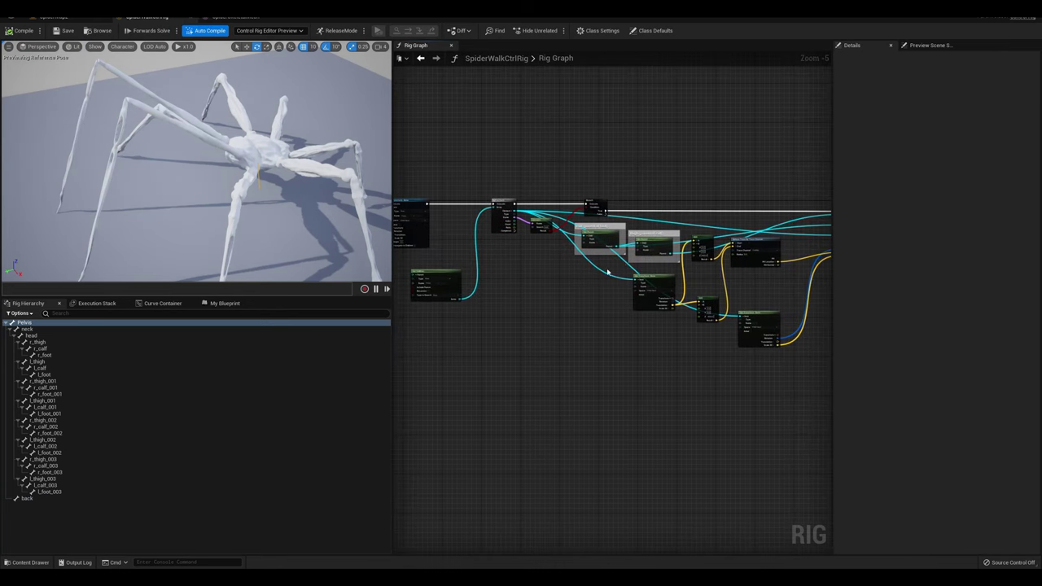
{"action": "left_click_drag", "start_coordinate": [675, 312], "coordinate": [682, 351]}
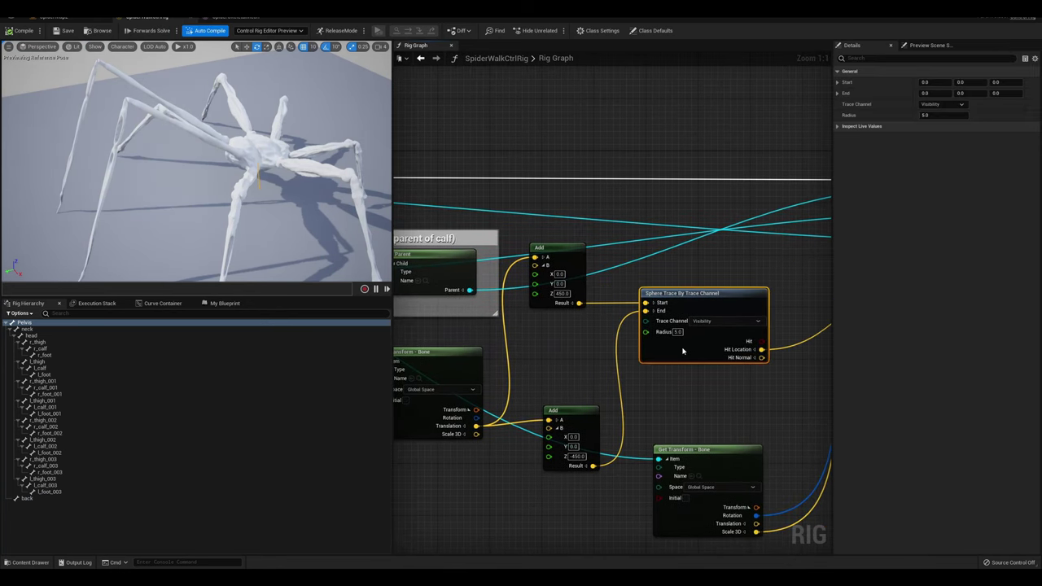
{"action": "left_click", "coordinate": [627, 272]}
{"action": "right_click_drag", "start_coordinate": [539, 381], "coordinate": [600, 371]}
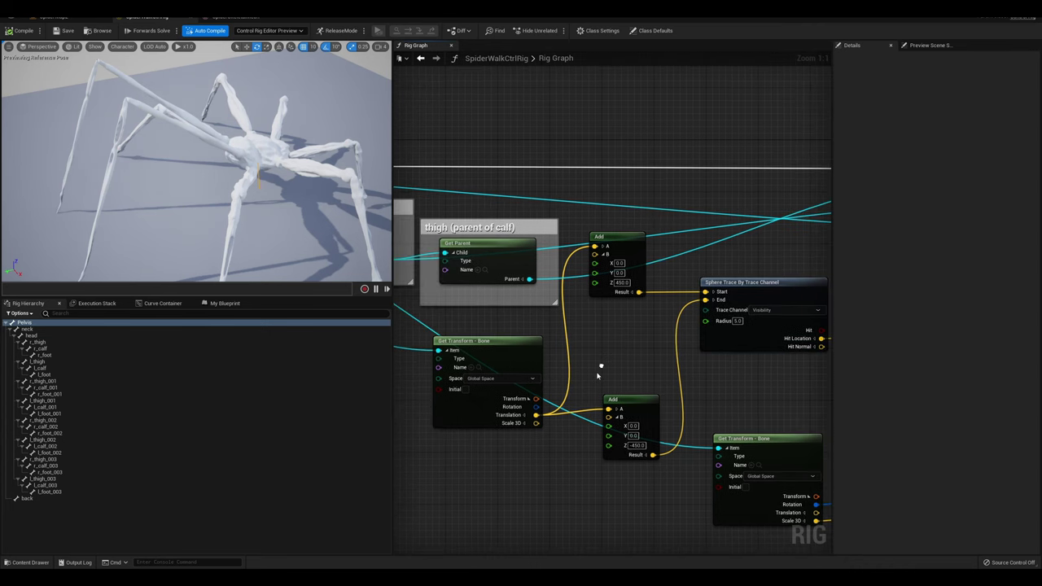
{"action": "right_click_drag", "start_coordinate": [589, 332], "coordinate": [685, 338]}
Try disconnecting the foot Get Transform's Item and assigning it the Pelvis bone, and undo both changes
{"action": "left_click", "coordinate": [536, 358], "text": "alt"}
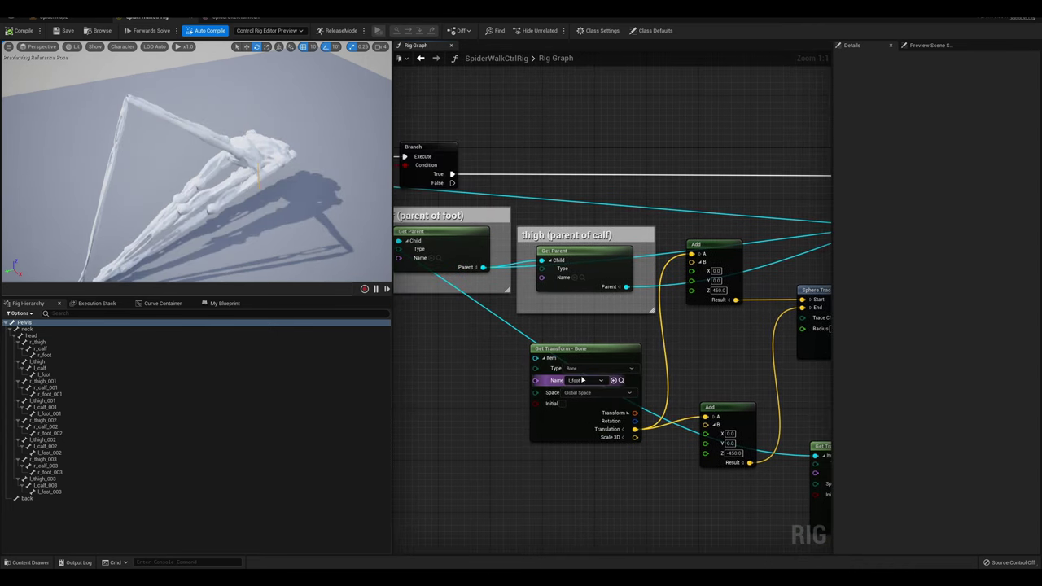
{"action": "left_click", "coordinate": [581, 380]}
{"action": "type", "text": "pelvis"}
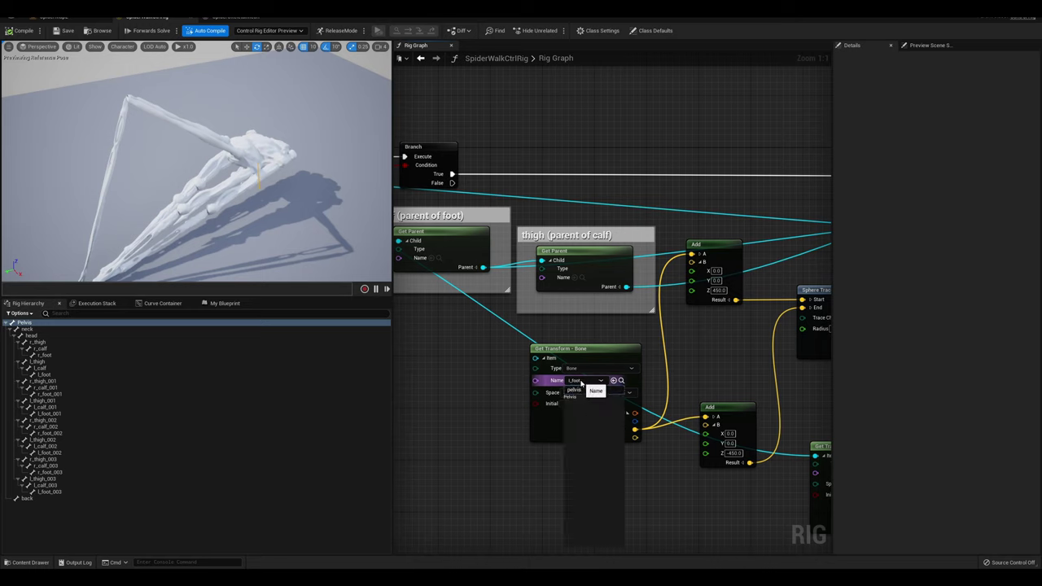
{"action": "left_click", "coordinate": [588, 397]}
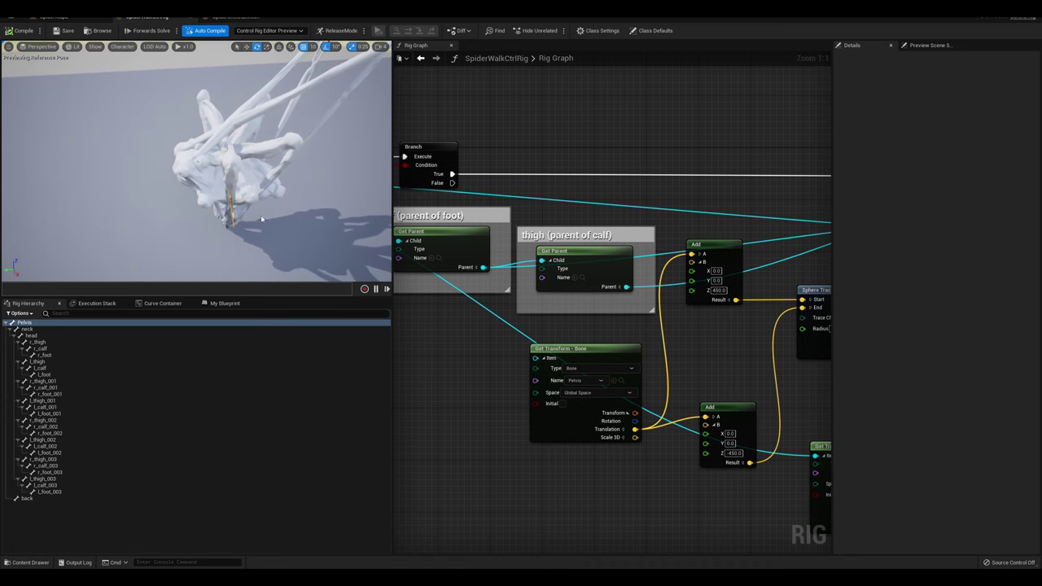
{"action": "right_click_drag", "start_coordinate": [669, 381], "coordinate": [693, 366]}
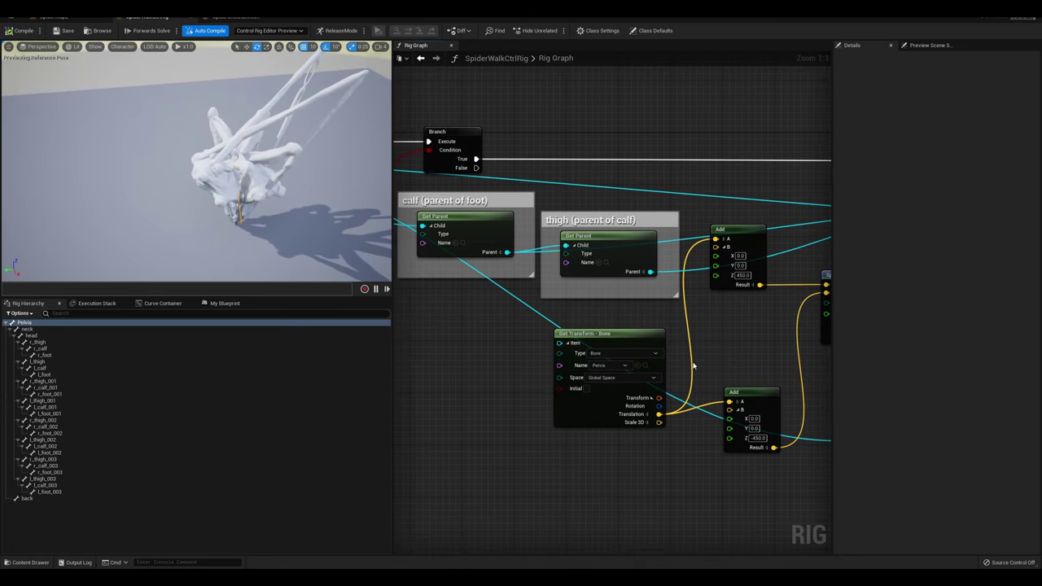
{"action": "right_click_drag", "start_coordinate": [616, 439], "coordinate": [610, 416]}
{"action": "key", "text": "ctrl+z"}
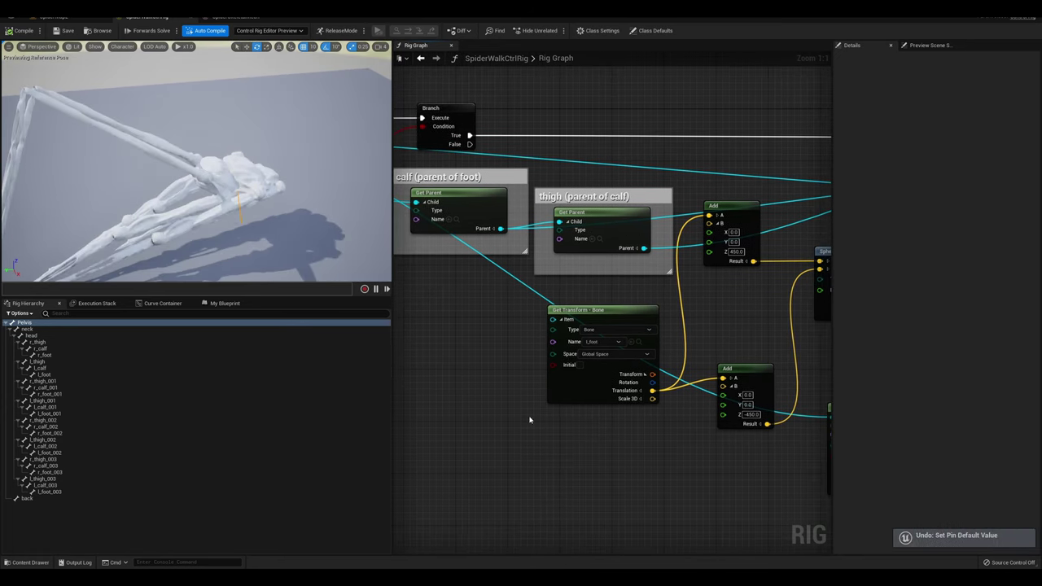
{"action": "key", "text": "ctrl+z"}
Move the foot Get Transform clear of the other nodes, place a copy below it, and set the copy's bone to Pelvis
{"action": "right_click_drag", "start_coordinate": [537, 415], "coordinate": [527, 433]}
{"action": "left_click_drag", "start_coordinate": [585, 396], "coordinate": [513, 442]}
{"action": "right_click_drag", "start_coordinate": [653, 335], "coordinate": [581, 289]}
{"action": "right_click_drag", "start_coordinate": [526, 311], "coordinate": [611, 293]}
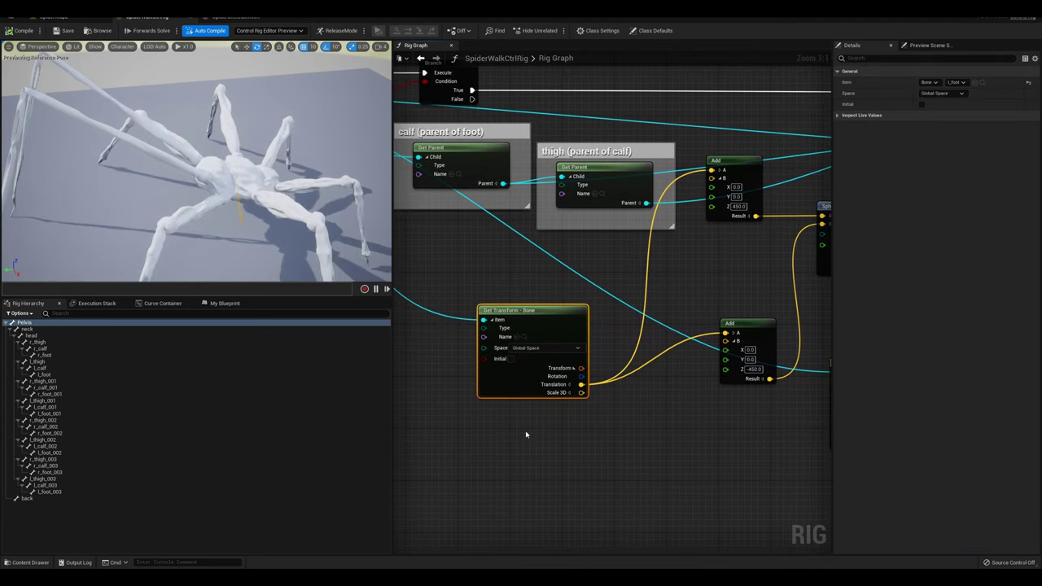
{"action": "key", "text": "ctrl+c"}
{"action": "key", "text": "ctrl+v"}
{"action": "left_click_drag", "start_coordinate": [559, 462], "coordinate": [552, 440]}
{"action": "left_click", "coordinate": [539, 475]}
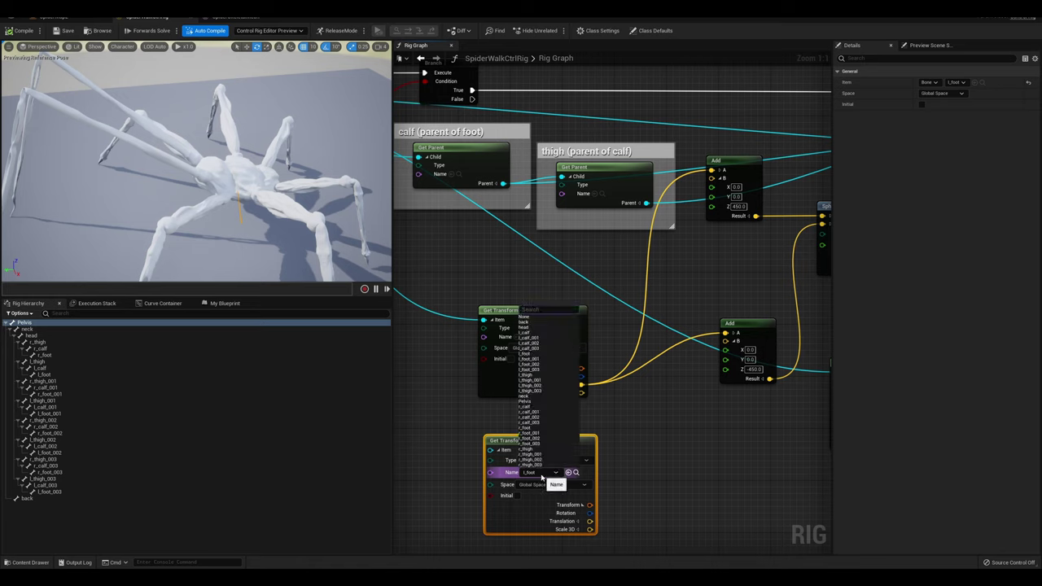
{"action": "type", "text": "pelvi"}
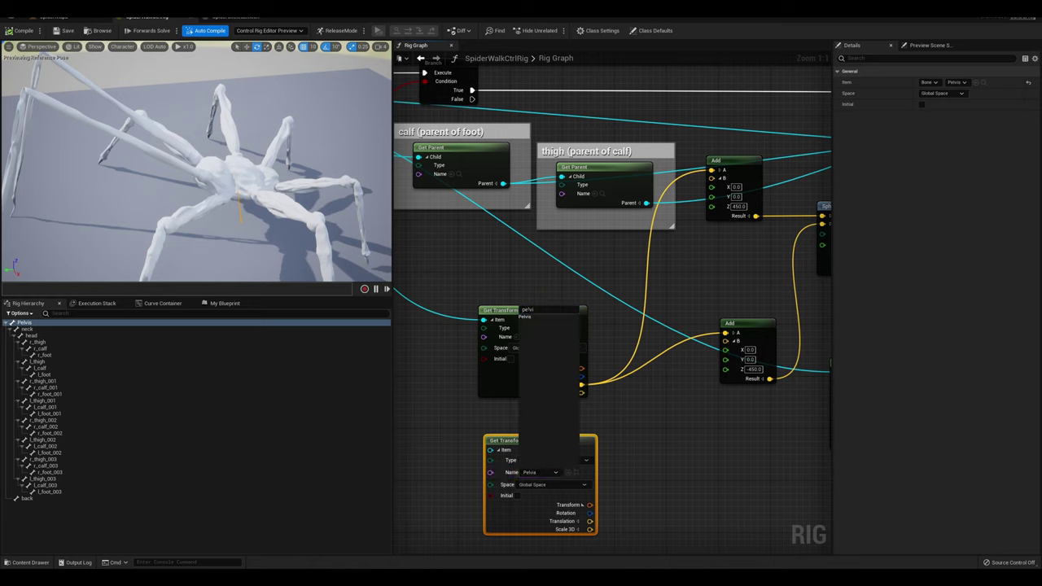
{"action": "left_click_drag", "start_coordinate": [553, 440], "coordinate": [534, 434]}
Create an Interpolate node with the foot Translation as A, the pelvis Translation as B, and T set to 0.5
{"action": "left_click_drag", "start_coordinate": [581, 384], "coordinate": [651, 468]}
{"action": "type", "text": "lerp"}
{"action": "left_click", "coordinate": [696, 342]}
{"action": "right_click_drag", "start_coordinate": [611, 521], "coordinate": [577, 480]}
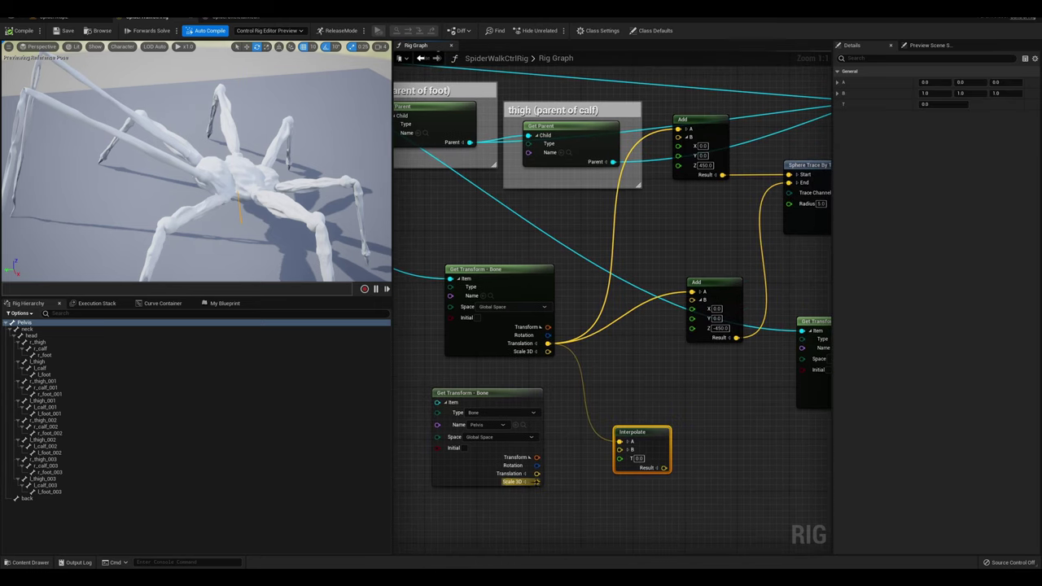
{"action": "left_click_drag", "start_coordinate": [537, 474], "coordinate": [536, 479]}
{"action": "left_click_drag", "start_coordinate": [622, 450], "coordinate": [622, 450]}
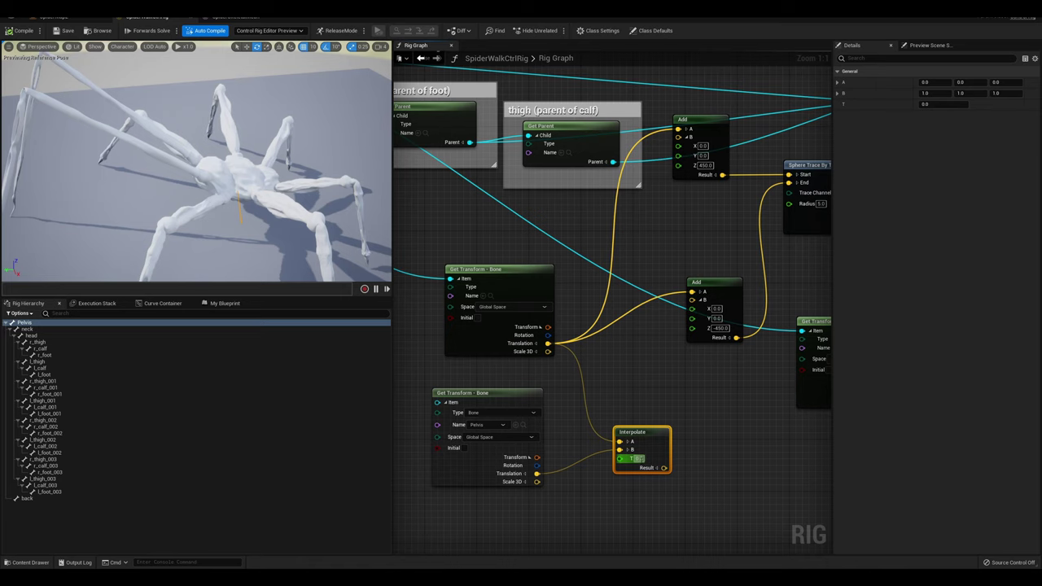
{"action": "right_click_drag", "start_coordinate": [325, 227], "coordinate": [327, 193]}
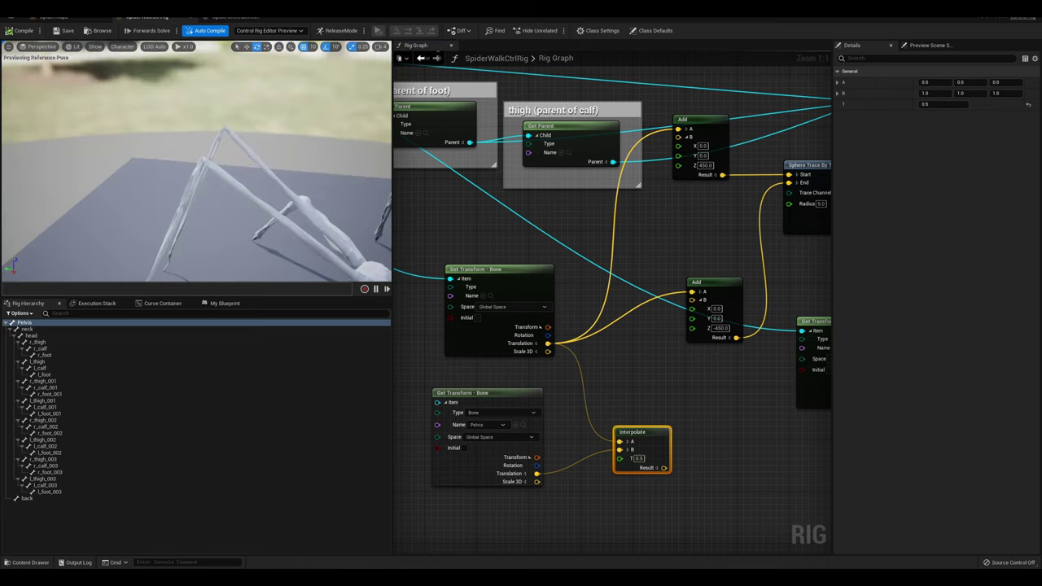
Connect the Interpolate Result to input A of the Add node feeding the foot sphere trace's Start
{"action": "right_click_drag", "start_coordinate": [652, 448], "coordinate": [621, 450]}
{"action": "left_click_drag", "start_coordinate": [621, 451], "coordinate": [621, 412]}
{"action": "right_click_drag", "start_coordinate": [651, 423], "coordinate": [616, 448]}
{"action": "left_click_drag", "start_coordinate": [596, 456], "coordinate": [615, 157]}
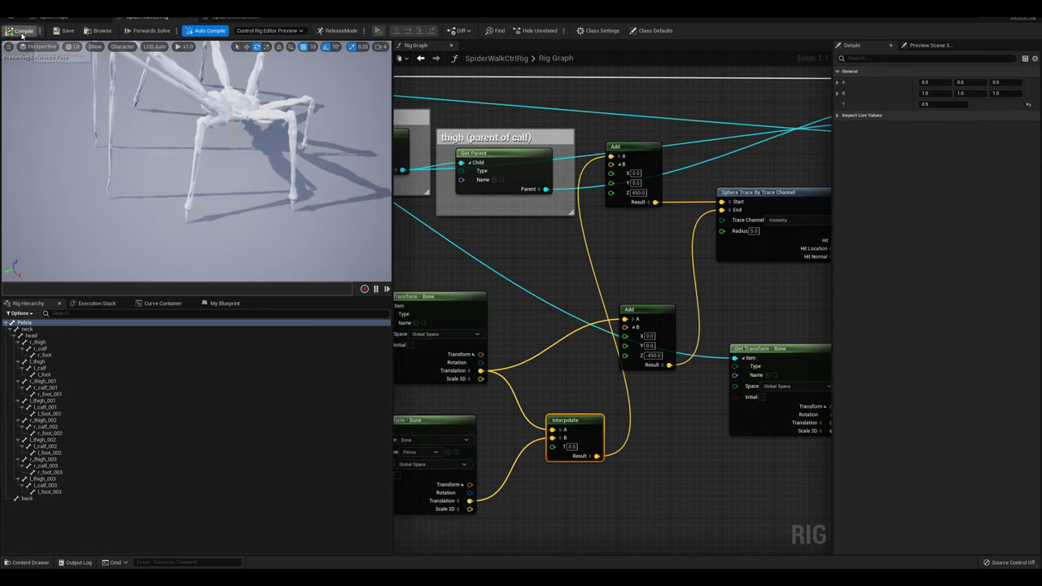
Simulate the level and slide the spider along Y over the tilted slab and back to inspect the foot placement
{"action": "left_click", "coordinate": [53, 15]}
{"action": "mouse_move", "coordinate": [582, 252]}
{"action": "right_mouse_down"}
{"action": "mouse_move", "coordinate": [504, 240]}
{"action": "mouse_move", "coordinate": [582, 252]}
{"action": "right_mouse_up"}
{"action": "left_click_drag", "start_coordinate": [582, 252], "coordinate": [305, 251], "text": "shift"}
{"action": "key", "text": "ctrl+z"}
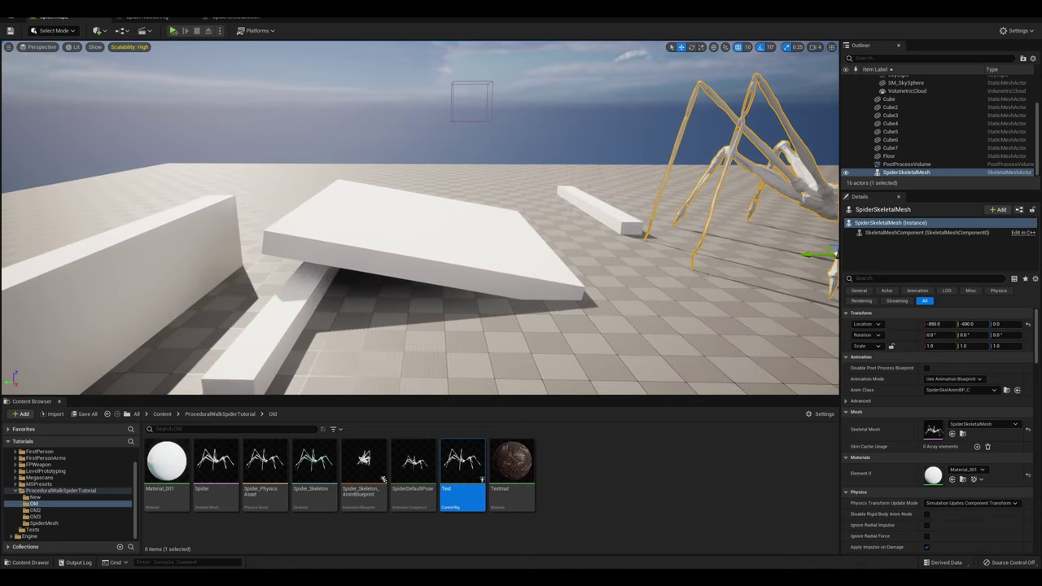
{"action": "left_click", "coordinate": [172, 31]}
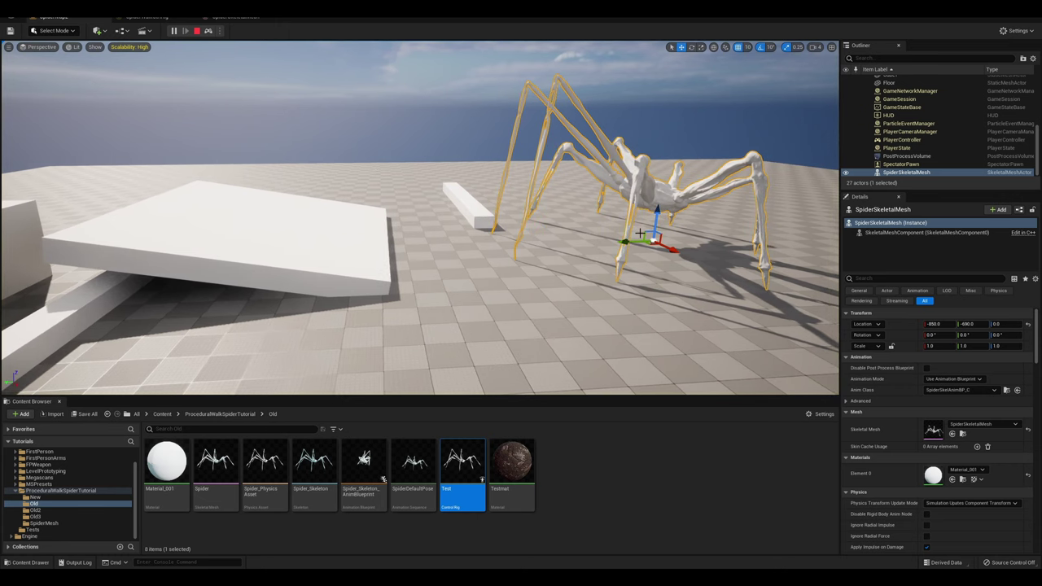
{"action": "left_click_drag", "start_coordinate": [616, 242], "coordinate": [651, 239], "text": "shift"}
{"action": "mouse_move", "coordinate": [597, 243]}
{"action": "right_mouse_down"}
{"action": "mouse_move", "coordinate": [588, 239]}
{"action": "mouse_move", "coordinate": [596, 242]}
{"action": "right_mouse_up"}
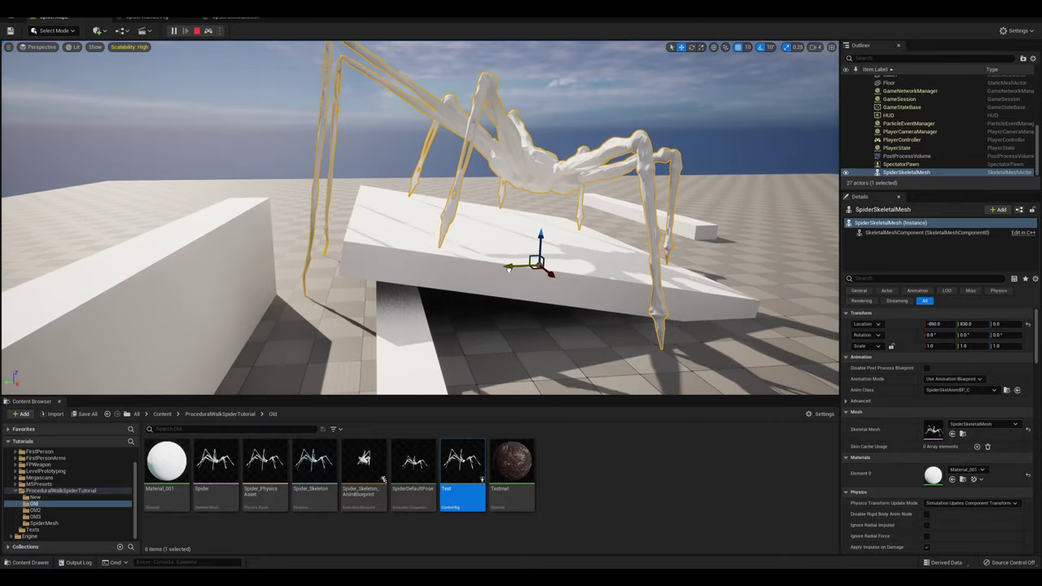
{"action": "left_click_drag", "start_coordinate": [558, 266], "coordinate": [481, 244], "text": "shift"}
{"action": "left_click_drag", "start_coordinate": [591, 247], "coordinate": [636, 252]}
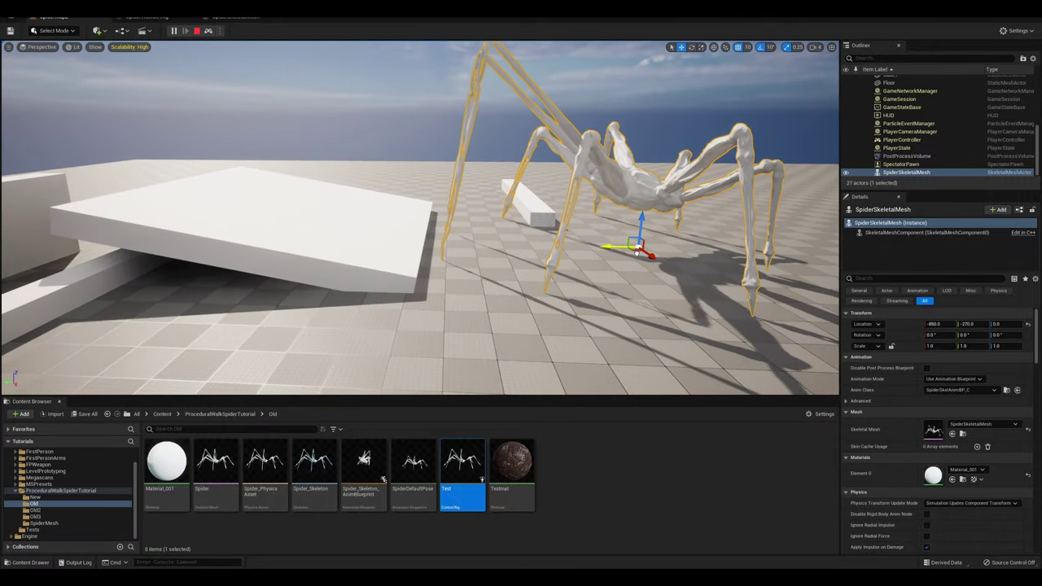
Raise the spider to Z 330, move it along Y over the slab and back to inspect its legs, and stop the simulation
{"action": "right_click_drag", "start_coordinate": [637, 250], "coordinate": [773, 272]}
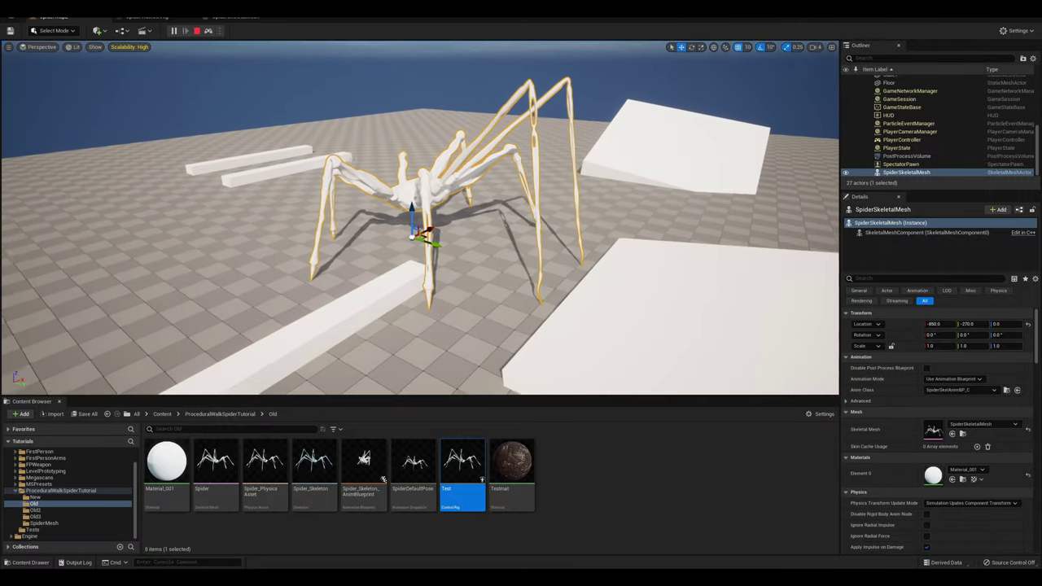
{"action": "left_click_drag", "start_coordinate": [413, 170], "coordinate": [414, 133]}
{"action": "left_click_drag", "start_coordinate": [445, 168], "coordinate": [582, 200]}
{"action": "right_click_drag", "start_coordinate": [583, 201], "coordinate": [411, 205]}
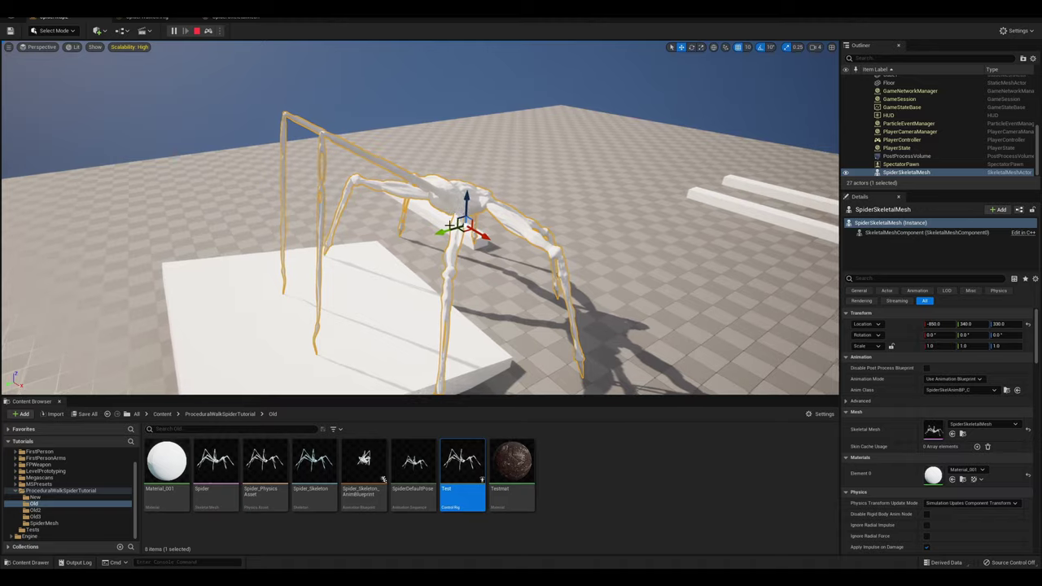
{"action": "left_click_drag", "start_coordinate": [450, 232], "coordinate": [581, 203]}
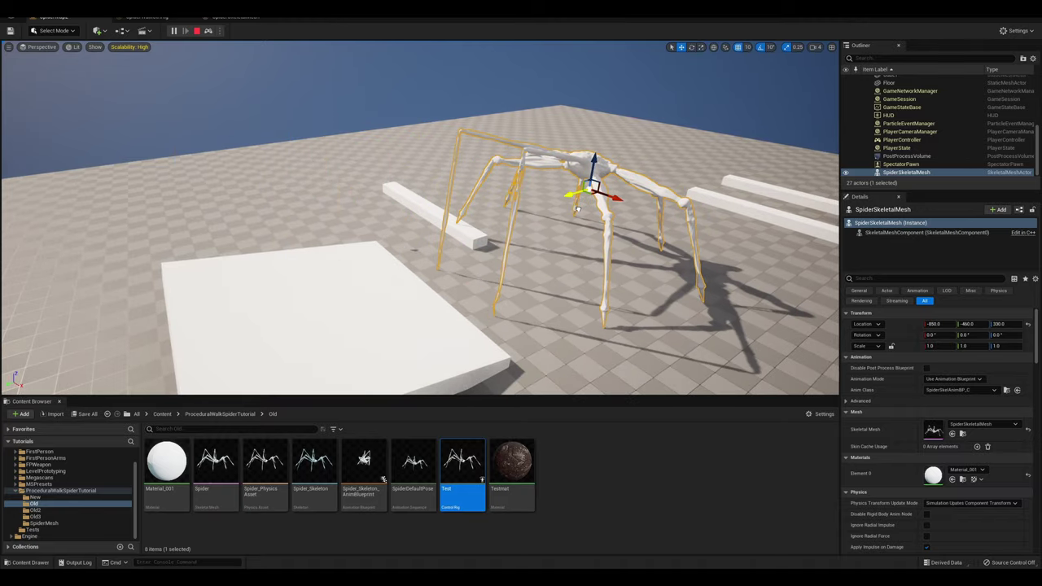
{"action": "right_click_drag", "start_coordinate": [581, 203], "coordinate": [720, 169]}
{"action": "key", "text": "Escape"}
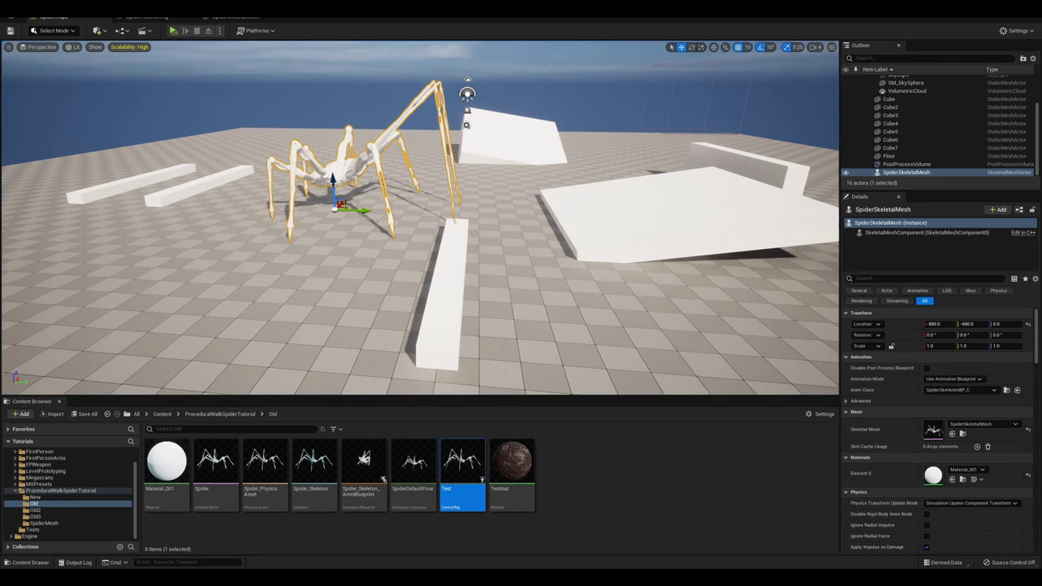
{"action": "right_click", "coordinate": [273, 349]}
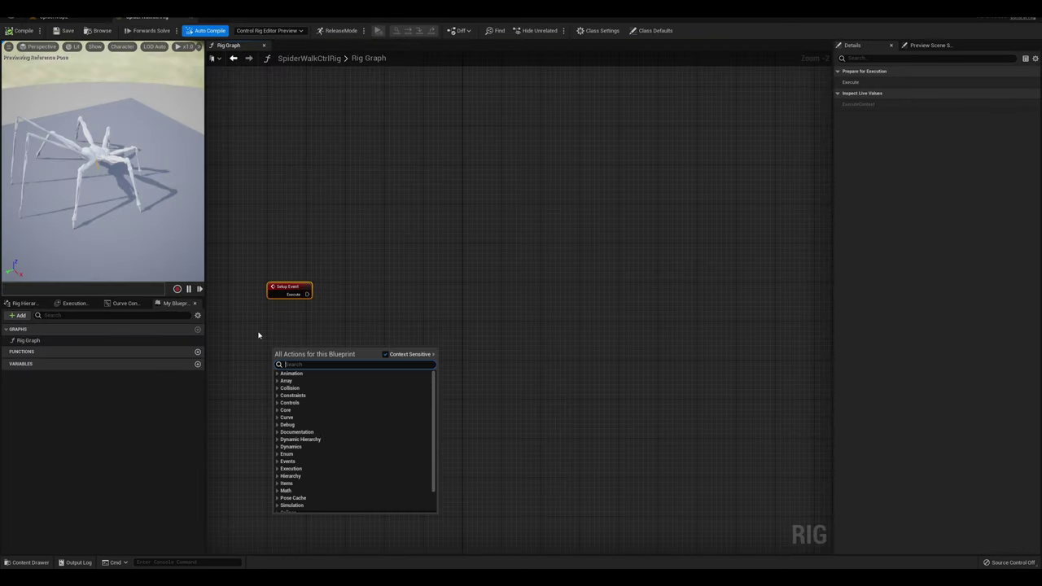
{"action": "type", "text": "setup ev"}
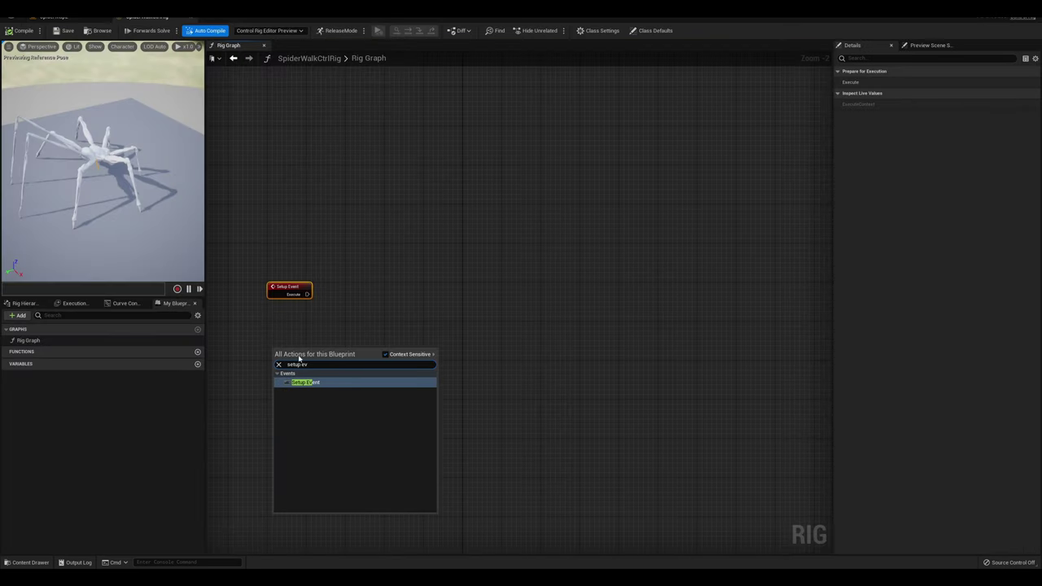
{"action": "left_click", "coordinate": [332, 318]}
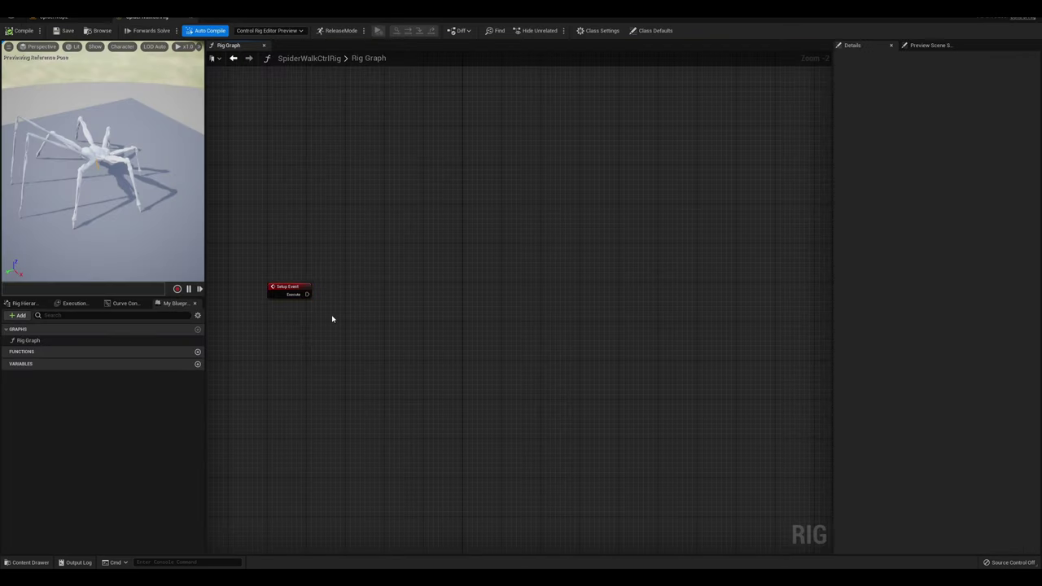
Copy the foot loop's Get Children, For Each, Contains, Branch, two Get Transform, Interpolate, two Add and Sphere Trace nodes from the forward solve
{"action": "right_click_drag", "start_coordinate": [311, 317], "coordinate": [326, 286]}
{"action": "left_click_drag", "start_coordinate": [290, 229], "coordinate": [325, 333]}
{"action": "left_click", "coordinate": [328, 333]}
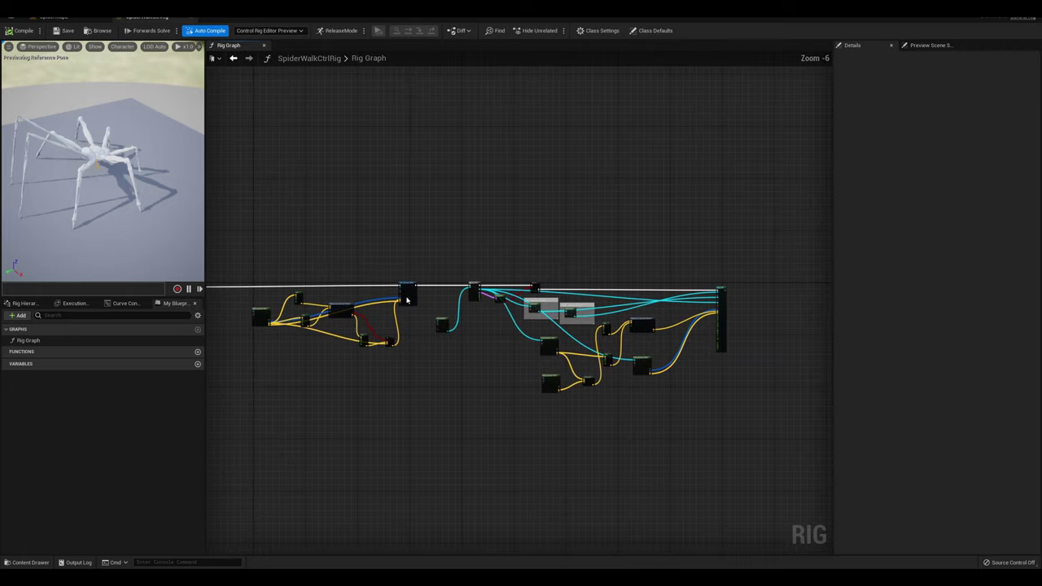
{"action": "scroll", "coordinate": [391, 362], "scroll_direction": "up", "scroll_amount": 3}
{"action": "right_click_drag", "start_coordinate": [391, 362], "coordinate": [489, 362]}
{"action": "left_click", "coordinate": [423, 431]}
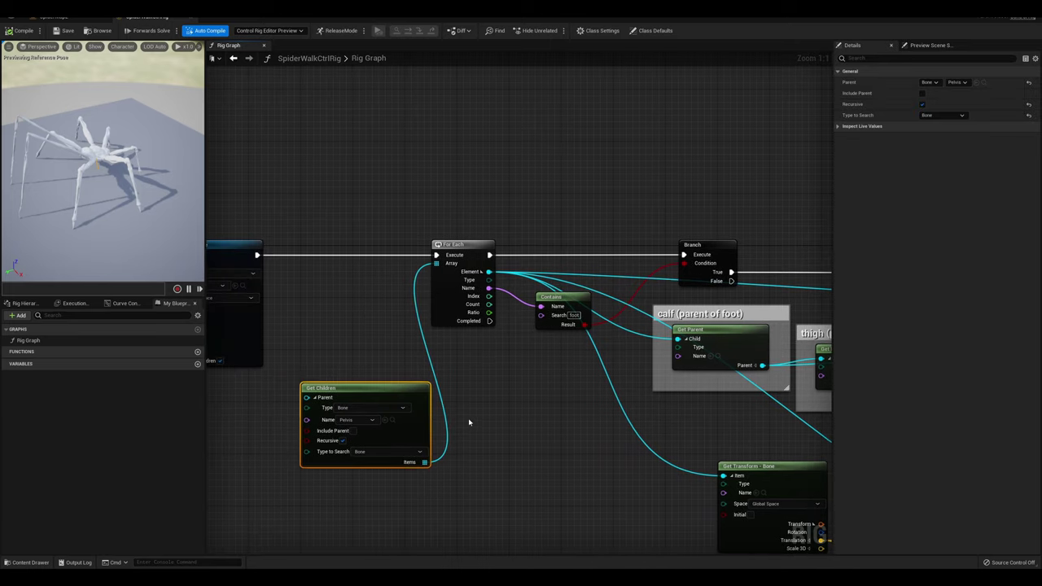
{"action": "left_click", "coordinate": [453, 275], "text": "ctrl"}
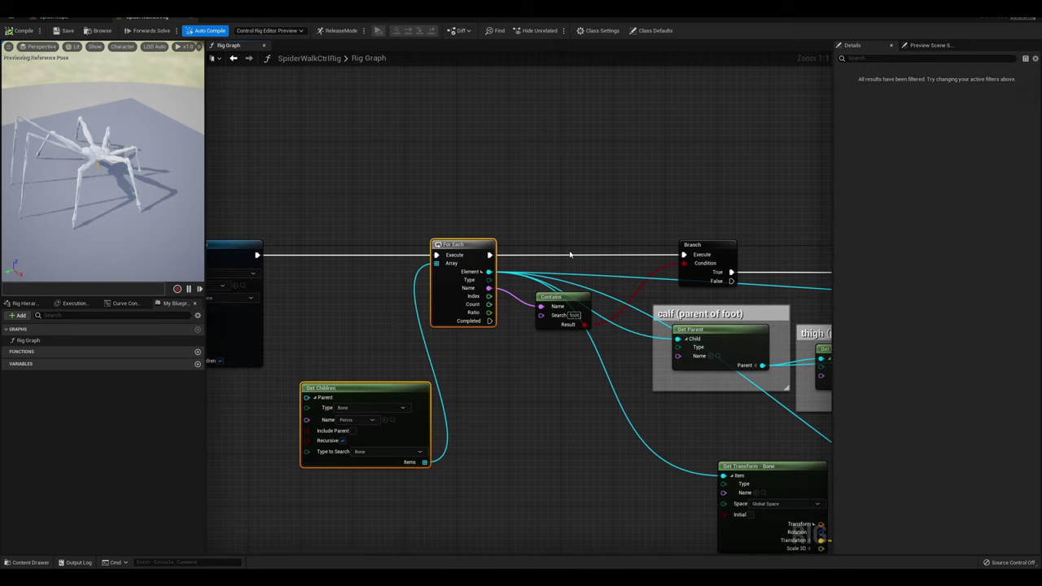
{"action": "left_click_drag", "start_coordinate": [711, 281], "coordinate": [713, 283], "text": "shift"}
{"action": "right_click_drag", "start_coordinate": [750, 309], "coordinate": [484, 297]}
{"action": "right_click_drag", "start_coordinate": [418, 402], "coordinate": [486, 264]}
{"action": "scroll", "coordinate": [463, 300], "scroll_direction": "down", "scroll_amount": 1}
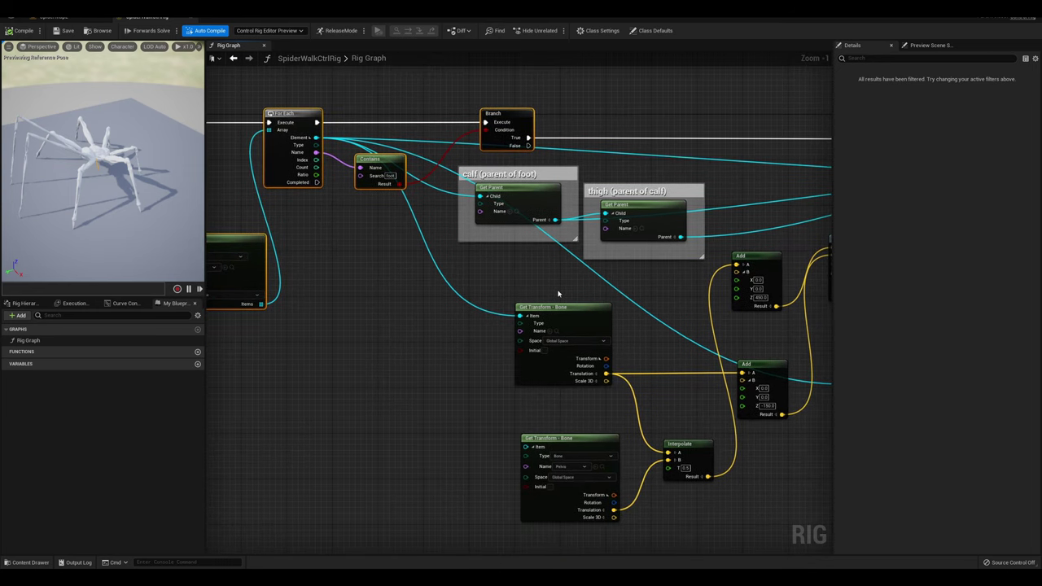
{"action": "right_click_drag", "start_coordinate": [658, 400], "coordinate": [503, 366]}
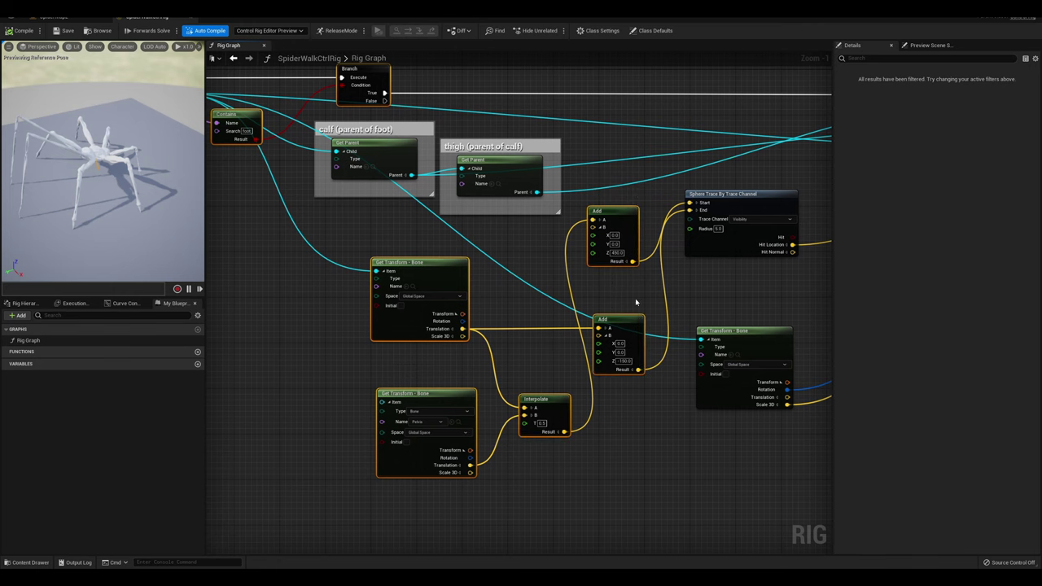
{"action": "right_click_drag", "start_coordinate": [737, 293], "coordinate": [625, 277]}
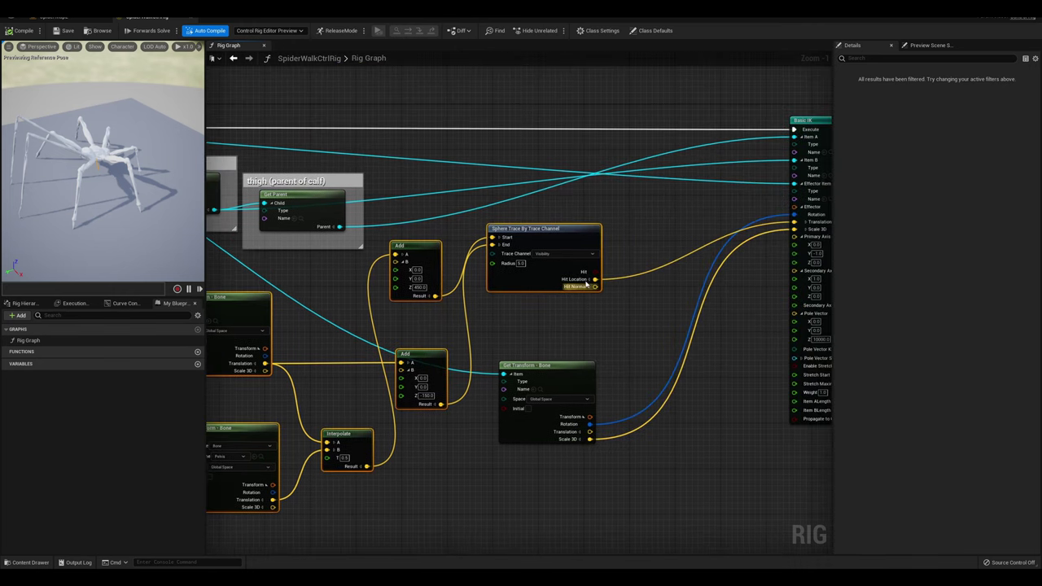
{"action": "scroll", "coordinate": [549, 347], "scroll_direction": "down", "scroll_amount": 2}
{"action": "right_click_drag", "start_coordinate": [533, 331], "coordinate": [676, 356]}
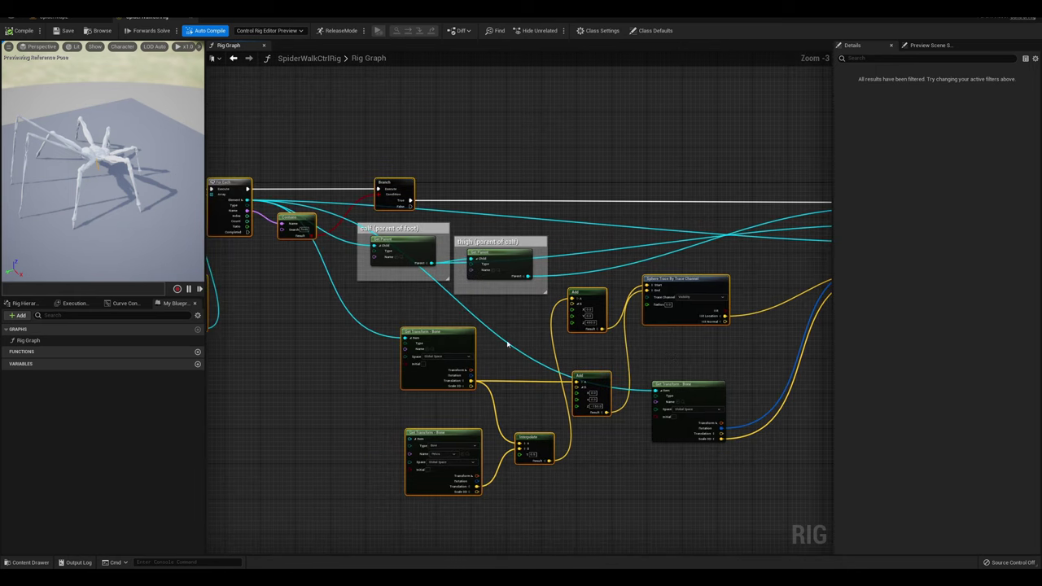
Paste the copied foot-loop nodes beside the Setup Event and connect the event's Execute to the pasted For Each
{"action": "right_click_drag", "start_coordinate": [341, 344], "coordinate": [779, 516]}
{"action": "right_click_drag", "start_coordinate": [349, 277], "coordinate": [698, 331]}
{"action": "right_click_drag", "start_coordinate": [447, 269], "coordinate": [494, 349]}
{"action": "scroll", "coordinate": [393, 239], "scroll_direction": "up", "scroll_amount": 3}
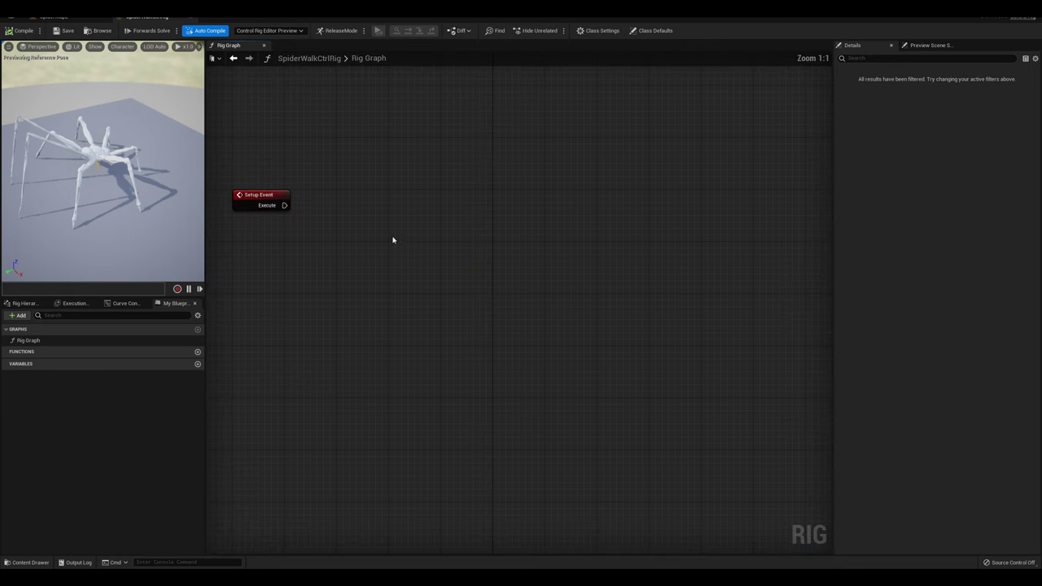
{"action": "right_click_drag", "start_coordinate": [367, 244], "coordinate": [363, 258]}
{"action": "key", "text": "ctrl+v"}
{"action": "left_click_drag", "start_coordinate": [396, 290], "coordinate": [710, 327]}
{"action": "left_click_drag", "start_coordinate": [256, 212], "coordinate": [418, 123]}
{"action": "right_click_drag", "start_coordinate": [585, 273], "coordinate": [476, 272]}
{"action": "scroll", "coordinate": [533, 309], "scroll_direction": "down", "scroll_amount": 2}
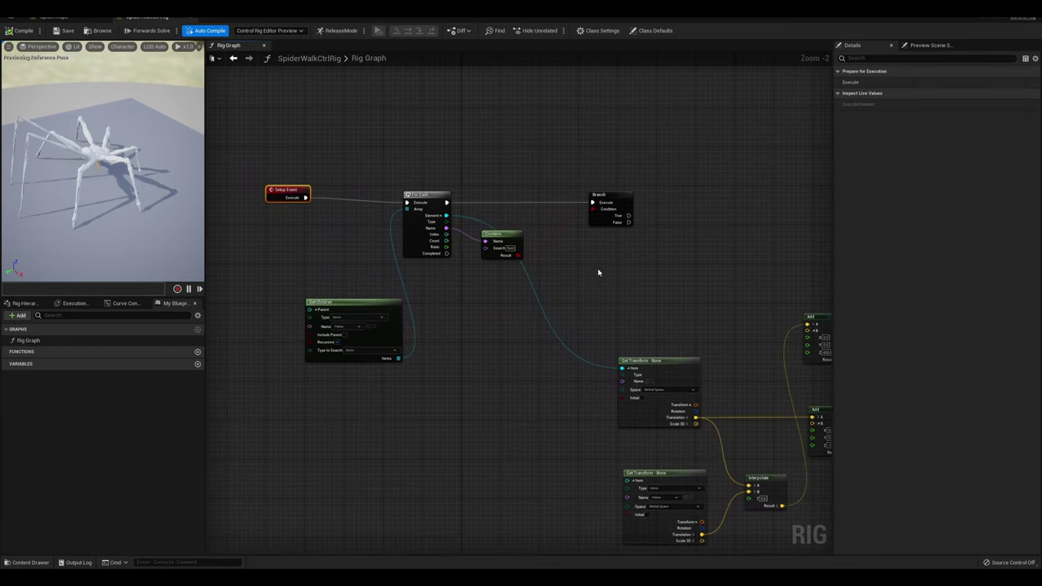
Arrange the pasted Get Transform, Interpolate, Add and Sphere Trace nodes compactly below the pasted Branch
{"action": "right_click_drag", "start_coordinate": [610, 282], "coordinate": [331, 200]}
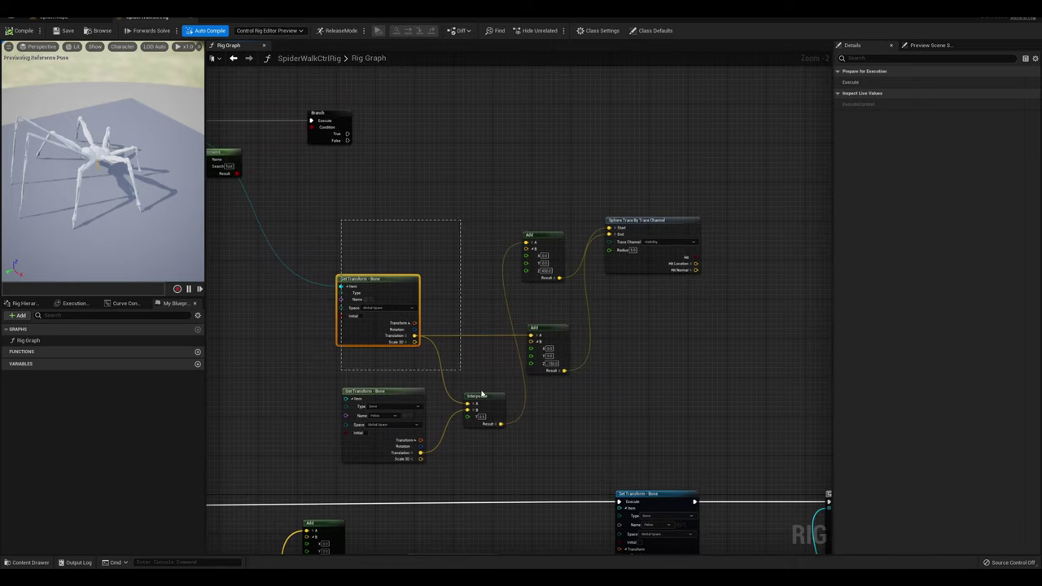
{"action": "left_click_drag", "start_coordinate": [496, 451], "coordinate": [496, 451]}
{"action": "left_click_drag", "start_coordinate": [479, 396], "coordinate": [407, 313]}
{"action": "left_click_drag", "start_coordinate": [496, 204], "coordinate": [568, 350]}
{"action": "left_click_drag", "start_coordinate": [559, 248], "coordinate": [476, 227]}
{"action": "left_click", "coordinate": [532, 279]}
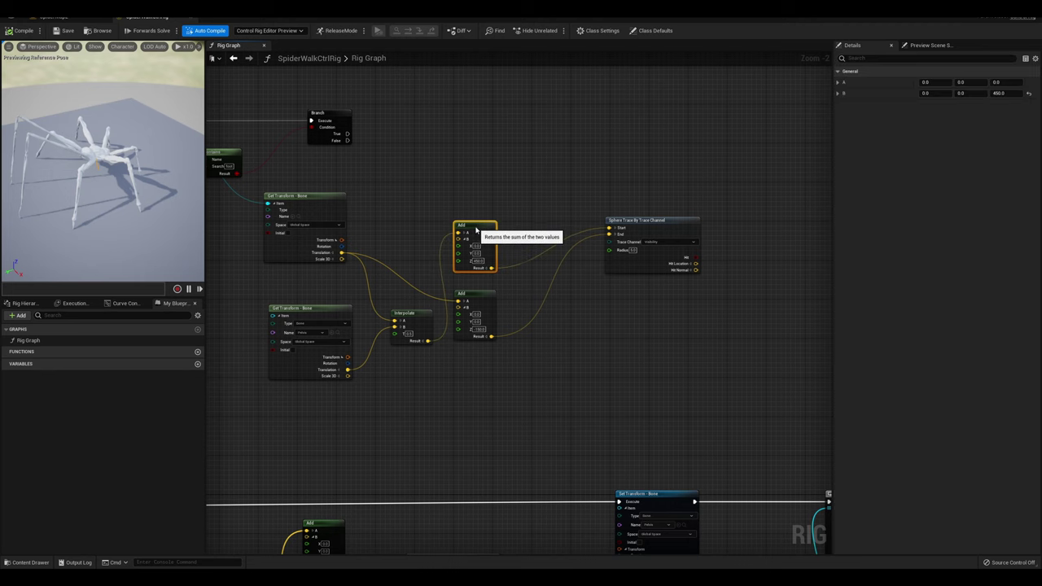
{"action": "left_click", "coordinate": [573, 326]}
{"action": "scroll", "coordinate": [655, 231], "scroll_direction": "up", "scroll_amount": 2}
{"action": "mouse_move", "coordinate": [657, 229]}
{"action": "left_mouse_down"}
{"action": "mouse_move", "coordinate": [626, 228]}
{"action": "mouse_move", "coordinate": [572, 253]}
{"action": "left_mouse_up"}
{"action": "right_click_drag", "start_coordinate": [503, 188], "coordinate": [629, 288]}
{"action": "scroll", "coordinate": [653, 306], "scroll_direction": "down", "scroll_amount": 2}
{"action": "scroll", "coordinate": [716, 390], "scroll_direction": "up", "scroll_amount": 2}
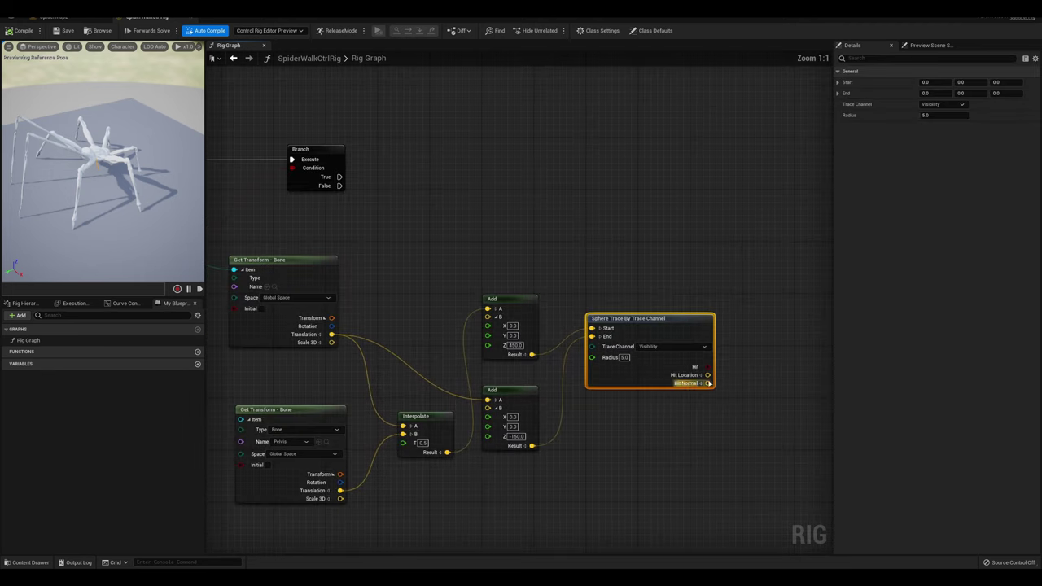
Move the pasted Branch node farther away from the Contains node
{"action": "left_click_drag", "start_coordinate": [709, 377], "coordinate": [794, 324]}
{"action": "left_click", "coordinate": [526, 212]}
{"action": "scroll", "coordinate": [496, 260], "scroll_direction": "down", "scroll_amount": 1}
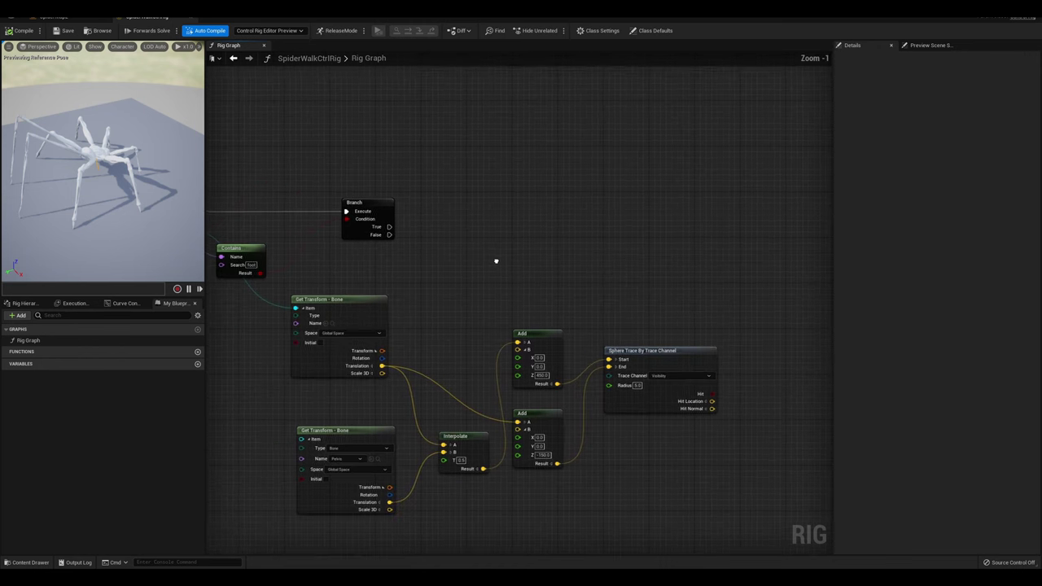
{"action": "left_click_drag", "start_coordinate": [473, 238], "coordinate": [533, 240]}
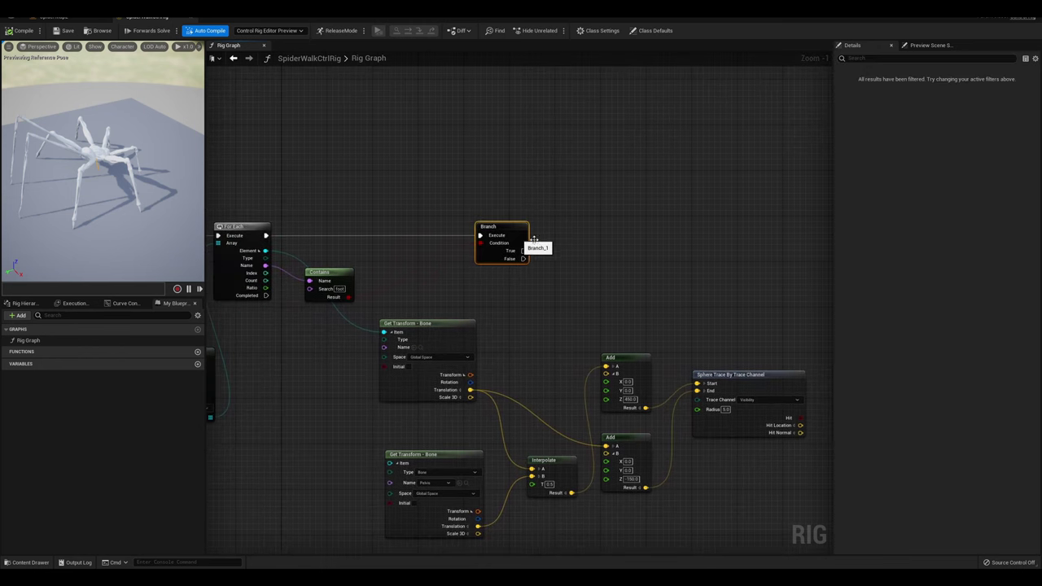
Create a variable named WorldLockedFootLocations and make it an array of Vectors
{"action": "left_click", "coordinate": [198, 365]}
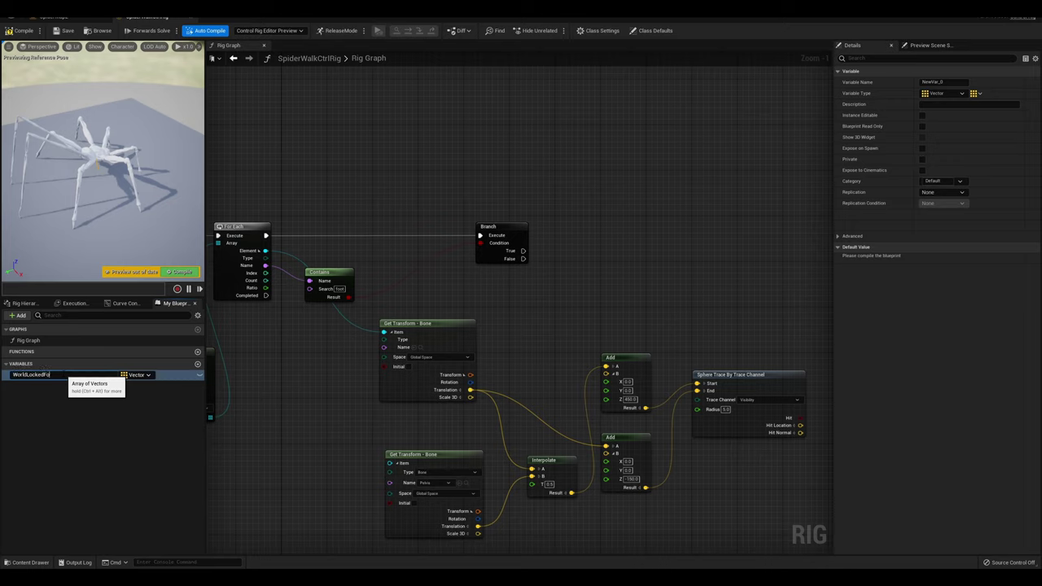
{"action": "type", "text": "s"}
{"action": "key", "text": "Return"}
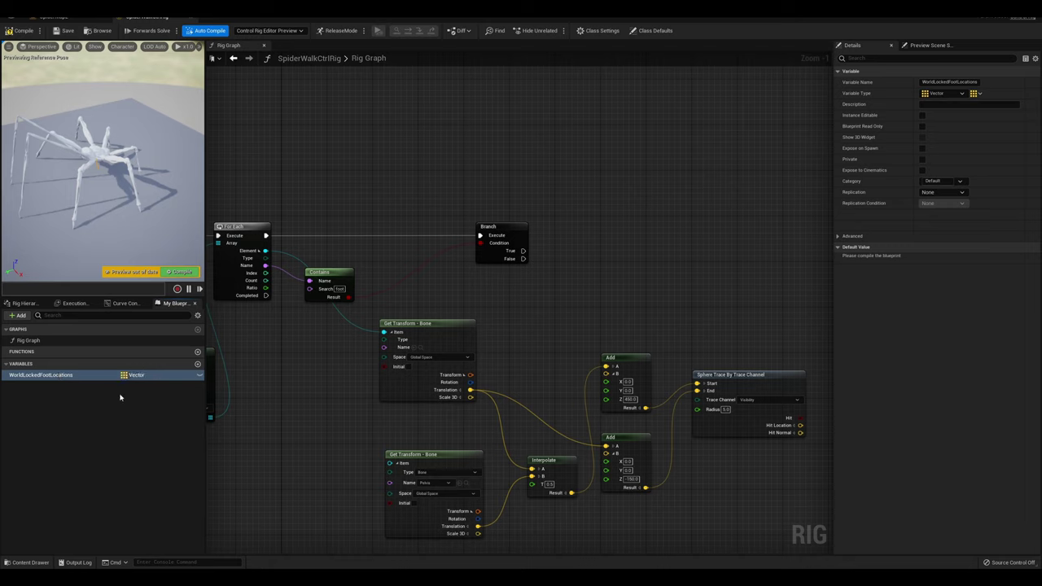
{"action": "left_click", "coordinate": [141, 375]}
{"action": "left_click", "coordinate": [141, 376]}
{"action": "left_click", "coordinate": [136, 375]}
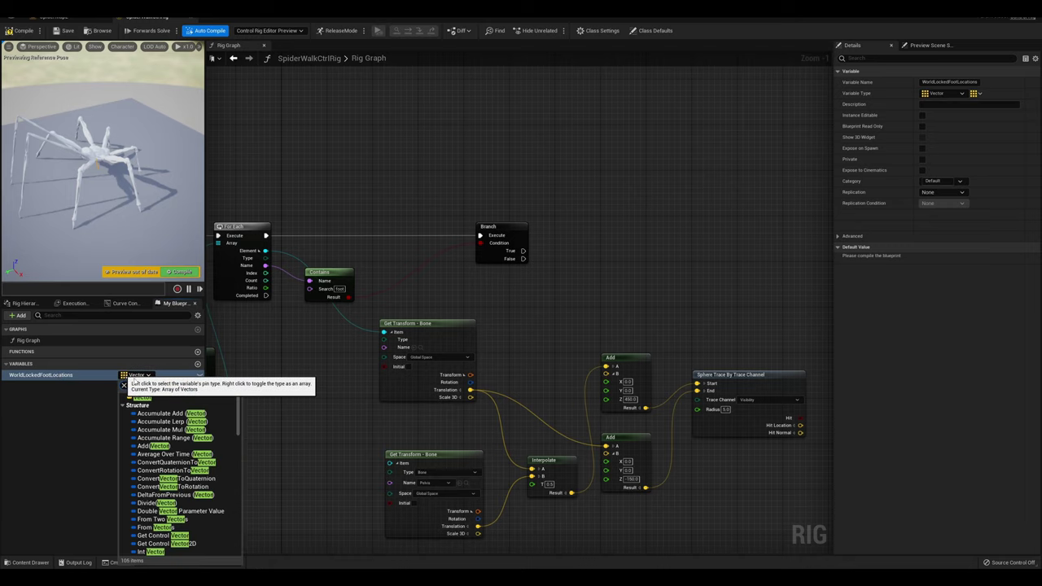
{"action": "left_click", "coordinate": [148, 397]}
{"action": "left_click", "coordinate": [973, 92]}
{"action": "left_click", "coordinate": [972, 117]}
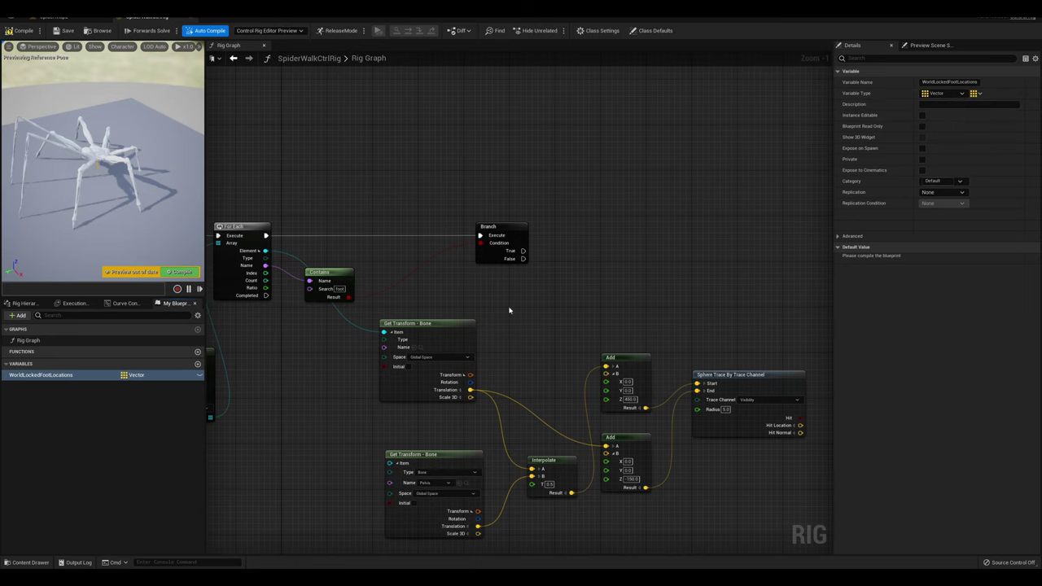
Feed a WorldLockedFootLocations getter into a new array Add node, and connect the setup Branch's True output to its Execute
{"action": "right_click_drag", "start_coordinate": [502, 313], "coordinate": [433, 314]}
{"action": "left_click_drag", "start_coordinate": [48, 376], "coordinate": [644, 299]}
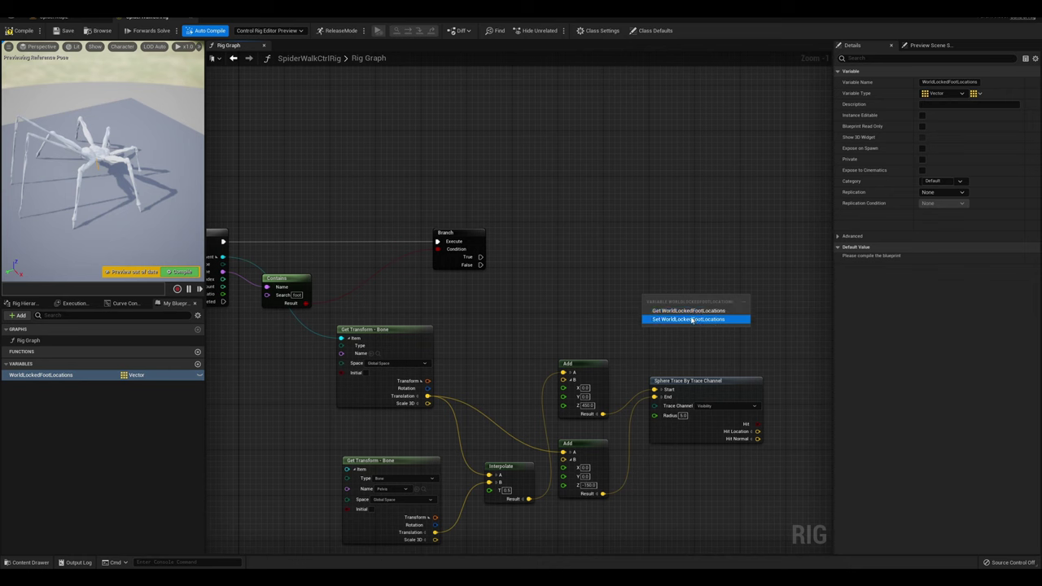
{"action": "left_click", "coordinate": [676, 304]}
{"action": "right_click_drag", "start_coordinate": [726, 313], "coordinate": [625, 303]}
{"action": "left_click_drag", "start_coordinate": [622, 305], "coordinate": [702, 235]}
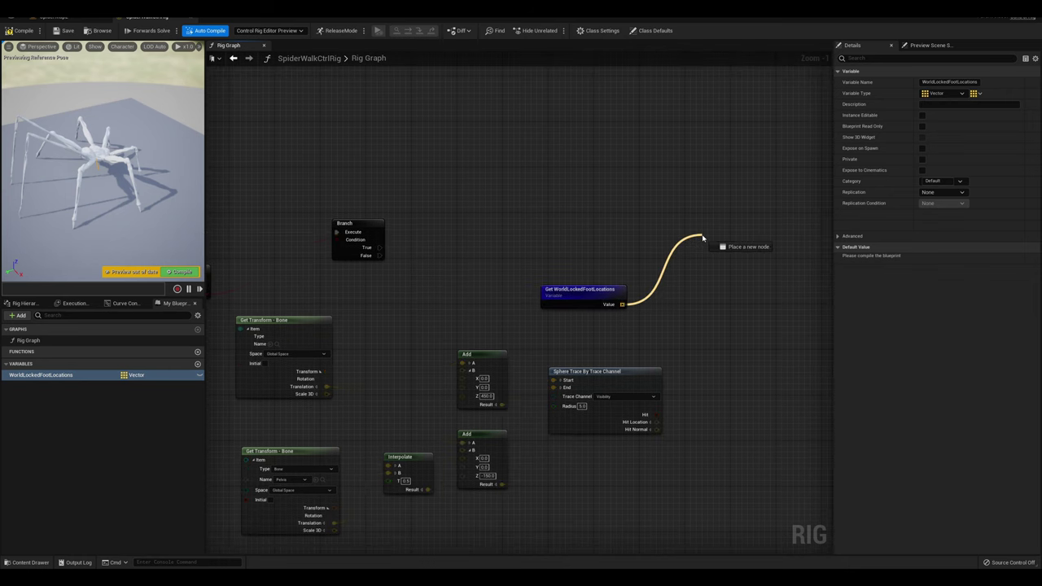
{"action": "type", "text": "add"}
{"action": "left_click", "coordinate": [736, 271]}
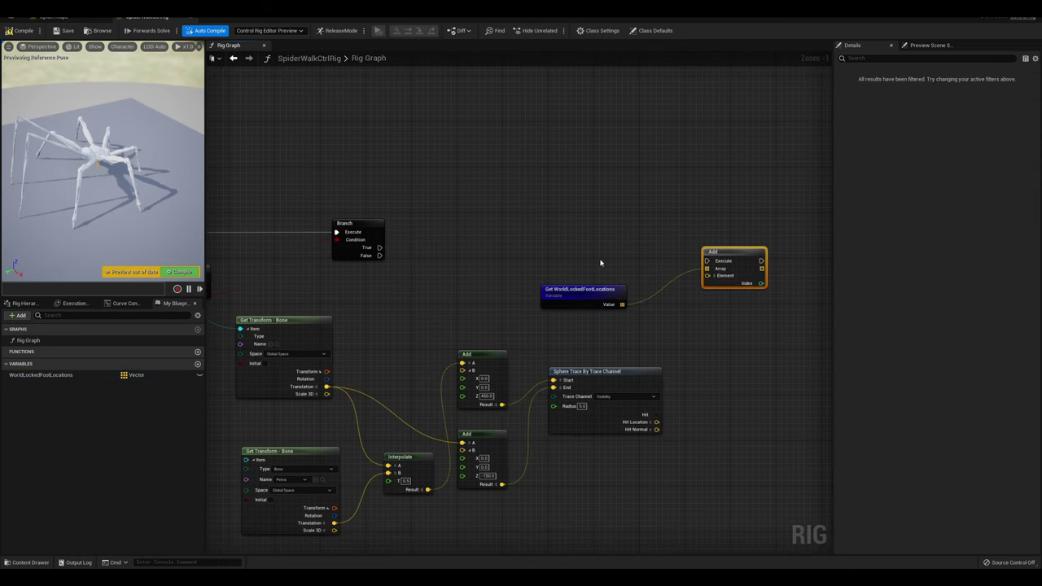
{"action": "left_click_drag", "start_coordinate": [377, 249], "coordinate": [706, 261]}
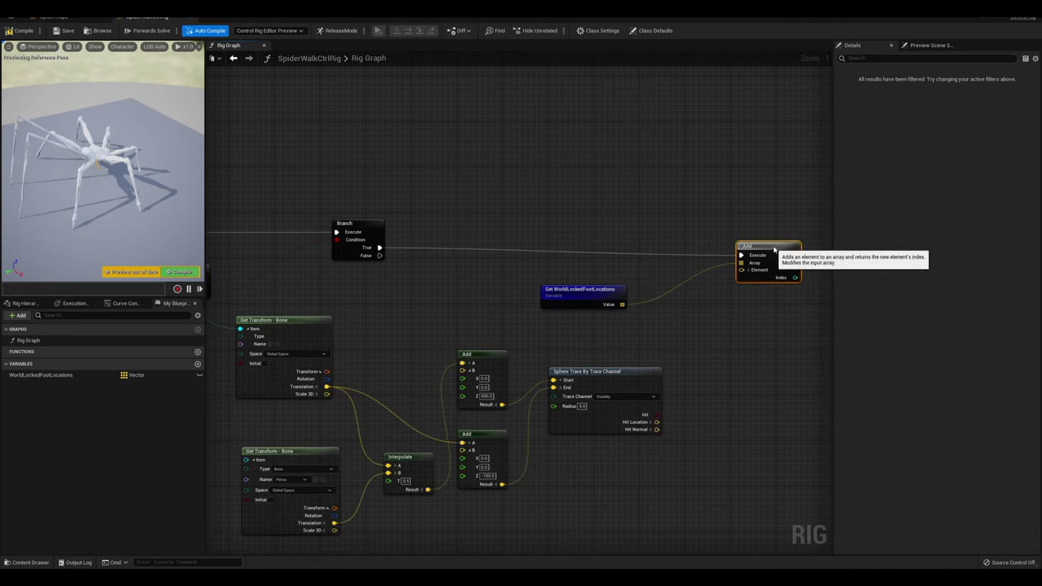
{"action": "right_click_drag", "start_coordinate": [721, 347], "coordinate": [682, 311]}
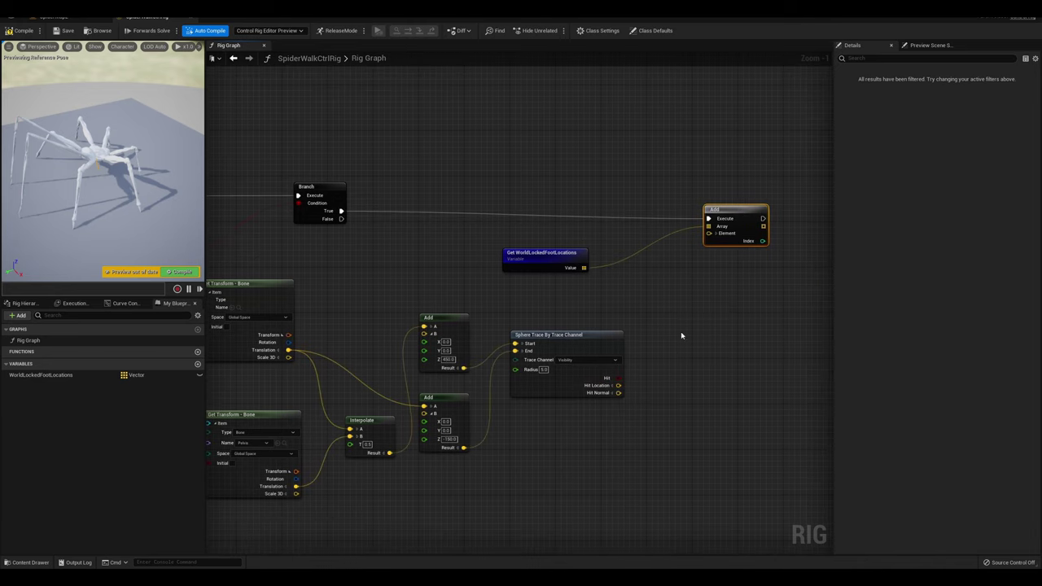
Copy the pelvis If node next to the array Add node and connect its Result to the Add's Element
{"action": "scroll", "coordinate": [651, 344], "scroll_direction": "down", "scroll_amount": 4}
{"action": "scroll", "coordinate": [491, 318], "scroll_direction": "up", "scroll_amount": 3}
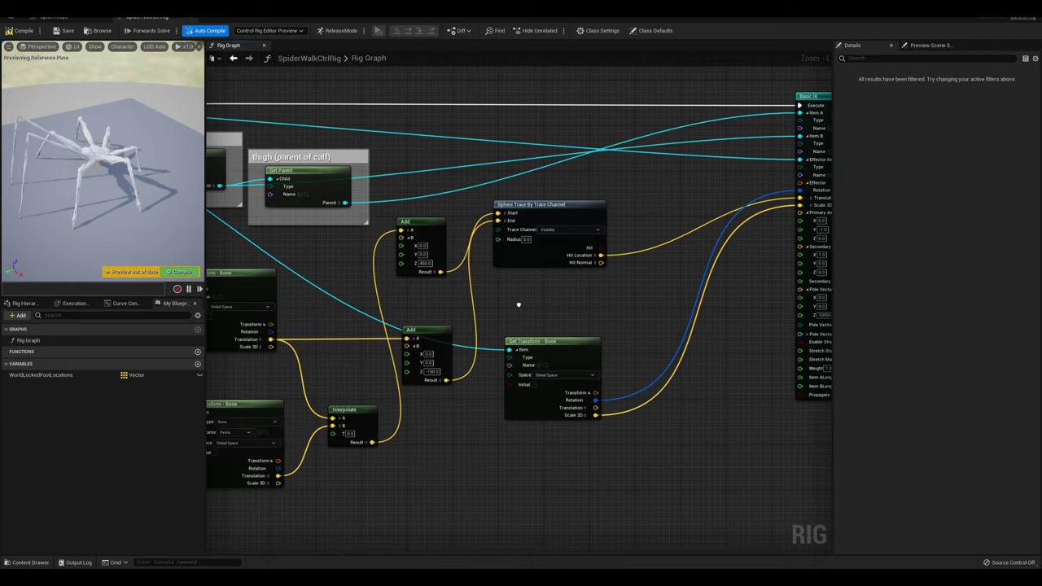
{"action": "right_click_drag", "start_coordinate": [518, 305], "coordinate": [814, 350]}
{"action": "scroll", "coordinate": [806, 351], "scroll_direction": "down", "scroll_amount": 2}
{"action": "right_click_drag", "start_coordinate": [417, 372], "coordinate": [504, 375]}
{"action": "scroll", "coordinate": [472, 374], "scroll_direction": "up", "scroll_amount": 3}
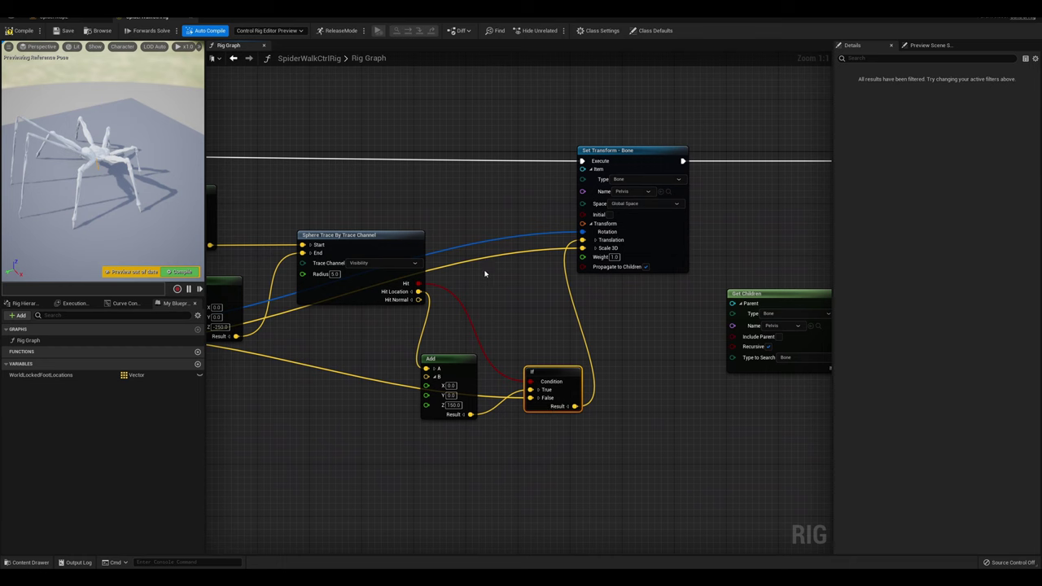
{"action": "right_click_drag", "start_coordinate": [525, 320], "coordinate": [501, 309]}
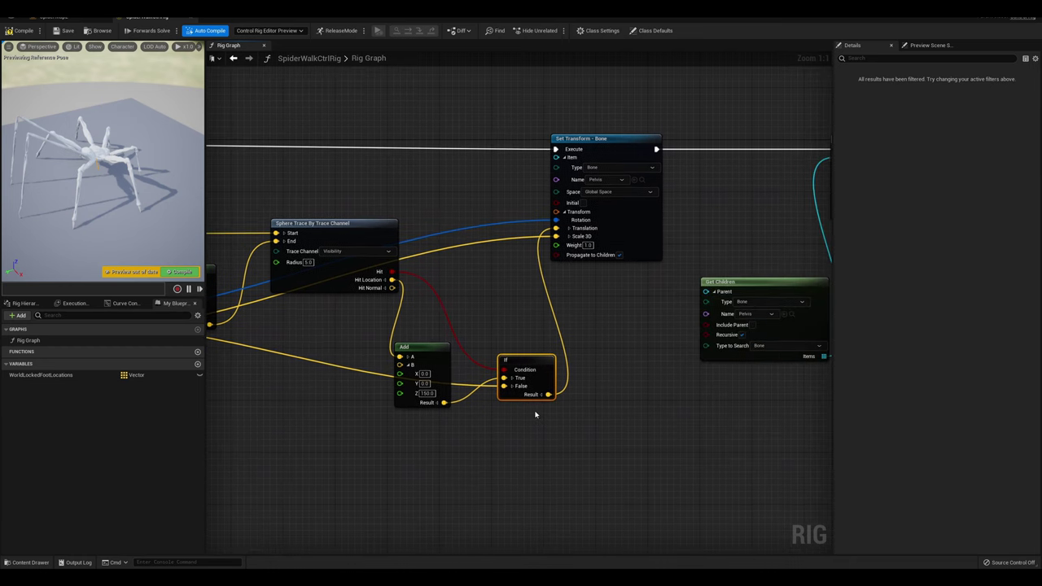
{"action": "right_click_drag", "start_coordinate": [463, 284], "coordinate": [541, 366]}
{"action": "scroll", "coordinate": [541, 366], "scroll_direction": "down", "scroll_amount": 5}
{"action": "right_click_drag", "start_coordinate": [517, 306], "coordinate": [528, 451]}
{"action": "scroll", "coordinate": [538, 289], "scroll_direction": "up", "scroll_amount": 5}
{"action": "right_click_drag", "start_coordinate": [705, 351], "coordinate": [527, 353]}
{"action": "key", "text": "ctrl+v"}
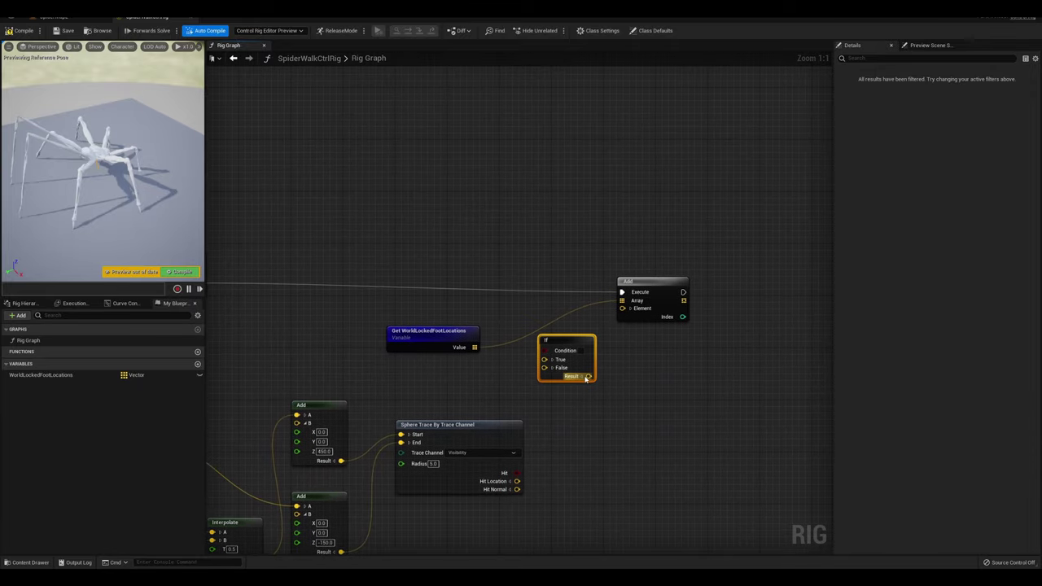
{"action": "left_click_drag", "start_coordinate": [587, 376], "coordinate": [608, 376]}
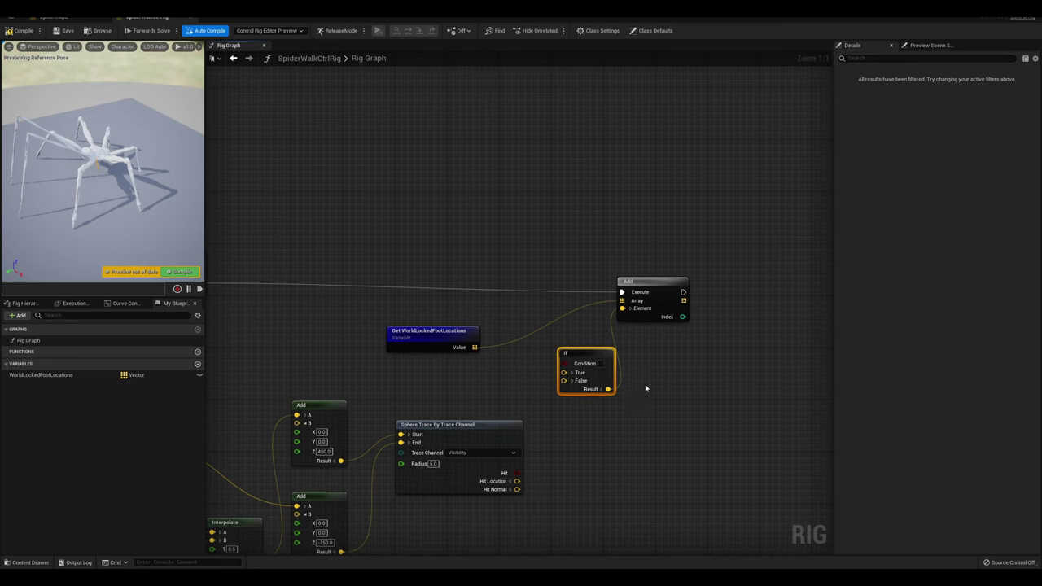
Connect the setup sphere trace's Hit to the If node's Condition and its Hit Location to True
{"action": "right_click_drag", "start_coordinate": [646, 391], "coordinate": [633, 344]}
{"action": "right_click_drag", "start_coordinate": [552, 359], "coordinate": [637, 368]}
{"action": "right_click_drag", "start_coordinate": [509, 336], "coordinate": [568, 319]}
{"action": "mouse_move", "coordinate": [647, 420]}
{"action": "left_mouse_down"}
{"action": "mouse_move", "coordinate": [692, 343]}
{"action": "mouse_move", "coordinate": [695, 310]}
{"action": "left_mouse_up"}
{"action": "mouse_move", "coordinate": [646, 427]}
{"action": "left_mouse_down"}
{"action": "mouse_move", "coordinate": [694, 317]}
{"action": "mouse_move", "coordinate": [759, 349]}
{"action": "mouse_move", "coordinate": [749, 346]}
{"action": "left_mouse_up"}
Connect the setup foot bone's Translation to the If node's False input and compile the rig
{"action": "right_click_drag", "start_coordinate": [685, 421], "coordinate": [760, 407]}
{"action": "right_click_drag", "start_coordinate": [396, 287], "coordinate": [442, 287]}
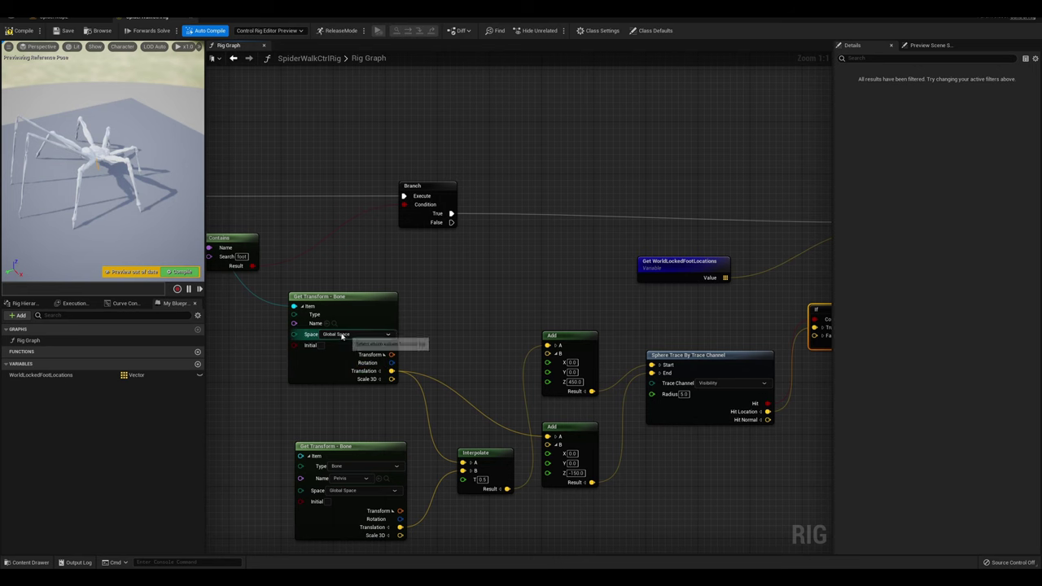
{"action": "right_click_drag", "start_coordinate": [338, 277], "coordinate": [270, 250]}
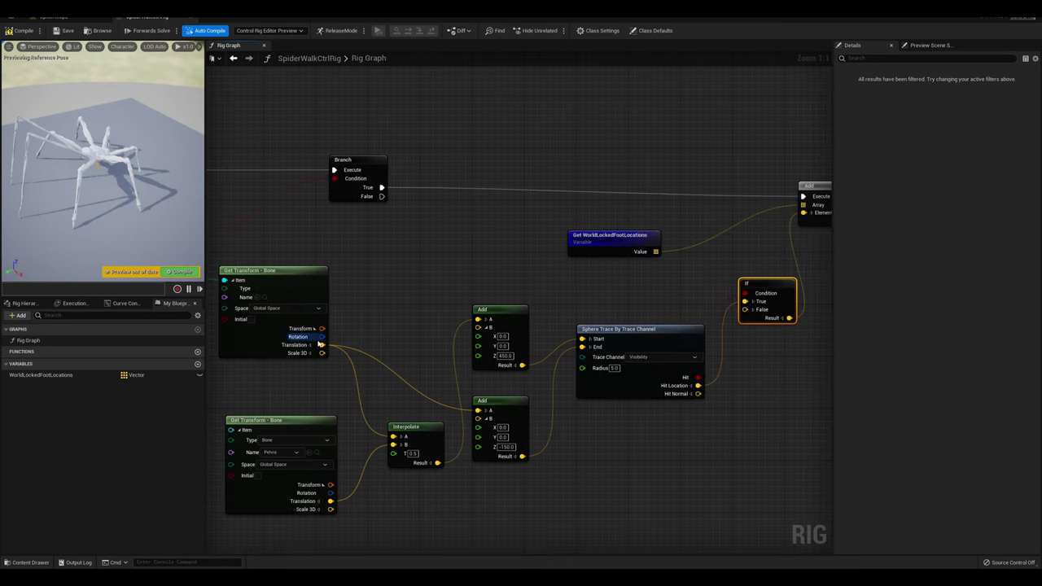
{"action": "left_click_drag", "start_coordinate": [322, 345], "coordinate": [744, 309]}
{"action": "right_click_drag", "start_coordinate": [783, 352], "coordinate": [559, 365]}
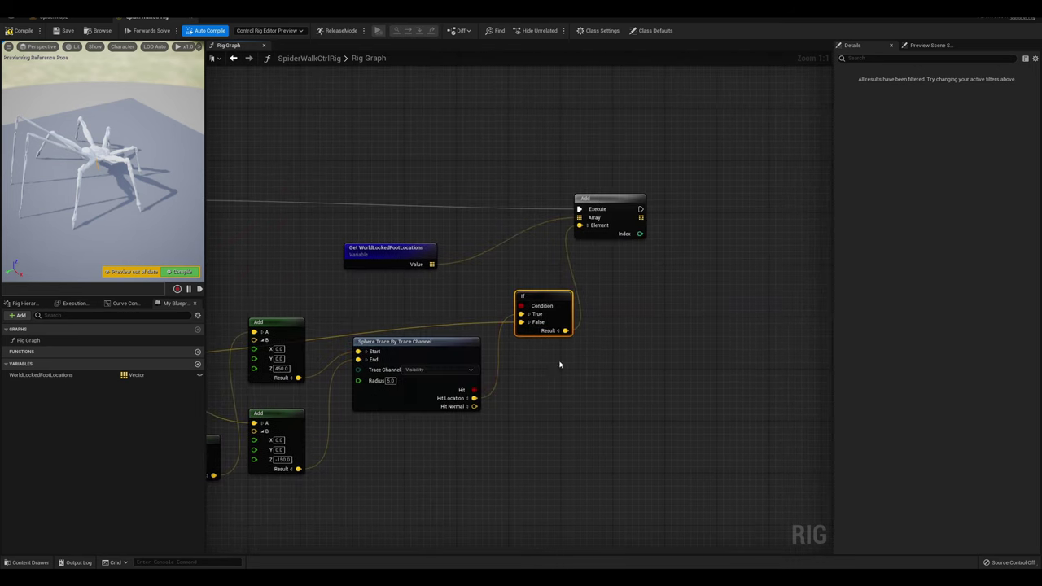
{"action": "left_click", "coordinate": [14, 31]}
Disconnect the forward solve's foot sphere trace Hit Location from the Basic IK Effector Translation
{"action": "right_click_drag", "start_coordinate": [487, 446], "coordinate": [765, 297]}
{"action": "scroll", "coordinate": [492, 431], "scroll_direction": "down", "scroll_amount": 3}
{"action": "mouse_move", "coordinate": [652, 367]}
{"action": "right_mouse_down"}
{"action": "mouse_move", "coordinate": [728, 382]}
{"action": "mouse_move", "coordinate": [653, 345]}
{"action": "mouse_move", "coordinate": [207, 239]}
{"action": "right_mouse_up"}
{"action": "mouse_move", "coordinate": [756, 319]}
{"action": "right_mouse_down"}
{"action": "mouse_move", "coordinate": [505, 214]}
{"action": "mouse_move", "coordinate": [482, 166]}
{"action": "right_mouse_up"}
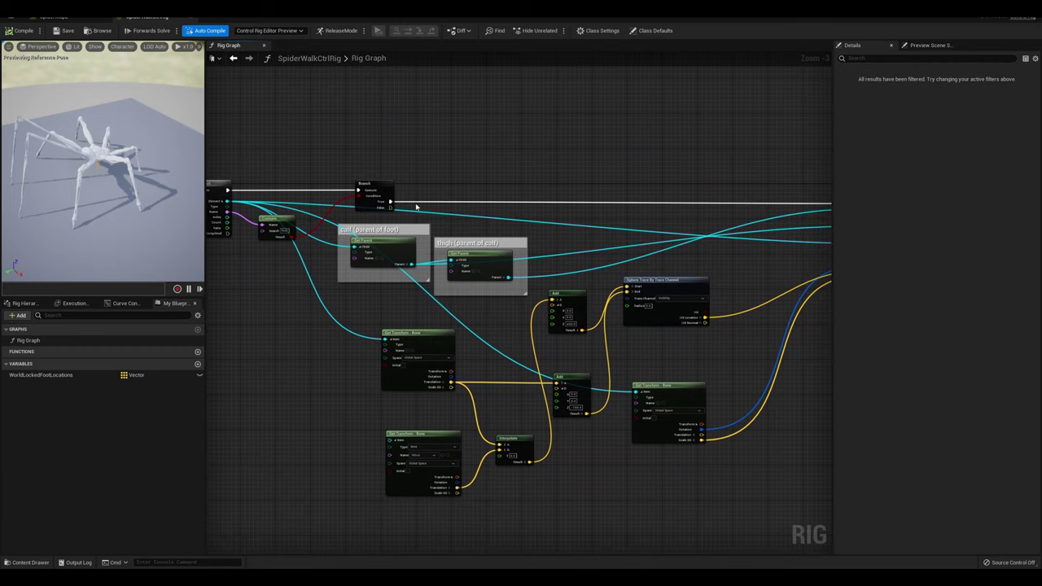
{"action": "right_click_drag", "start_coordinate": [580, 352], "coordinate": [510, 278]}
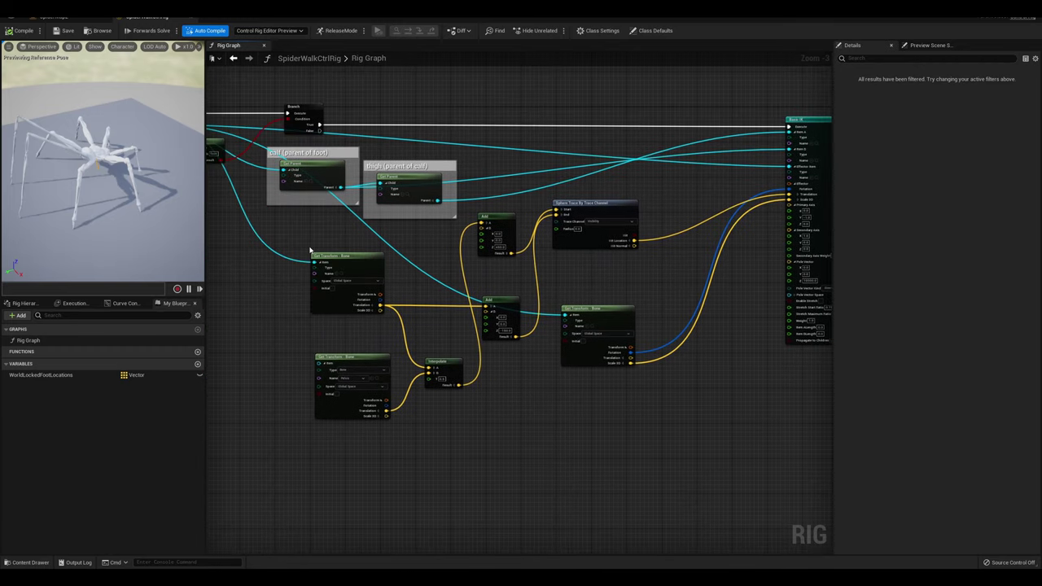
{"action": "left_click_drag", "start_coordinate": [309, 245], "coordinate": [503, 417]}
{"action": "left_click", "coordinate": [589, 202]}
{"action": "right_click_drag", "start_coordinate": [638, 252], "coordinate": [524, 282]}
{"action": "scroll", "coordinate": [667, 221], "scroll_direction": "up", "scroll_amount": 3}
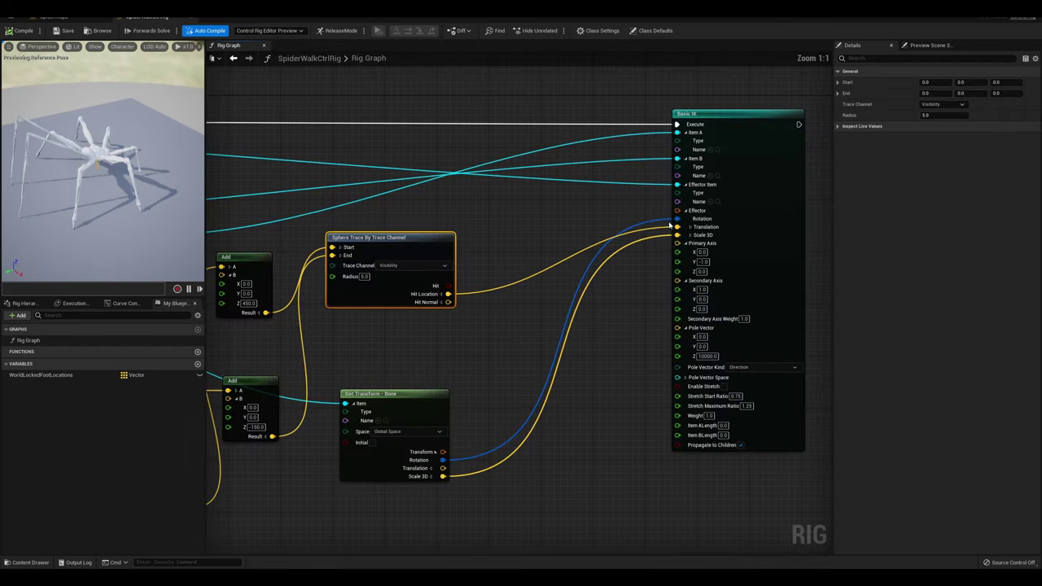
{"action": "left_click", "coordinate": [678, 227], "text": "alt"}
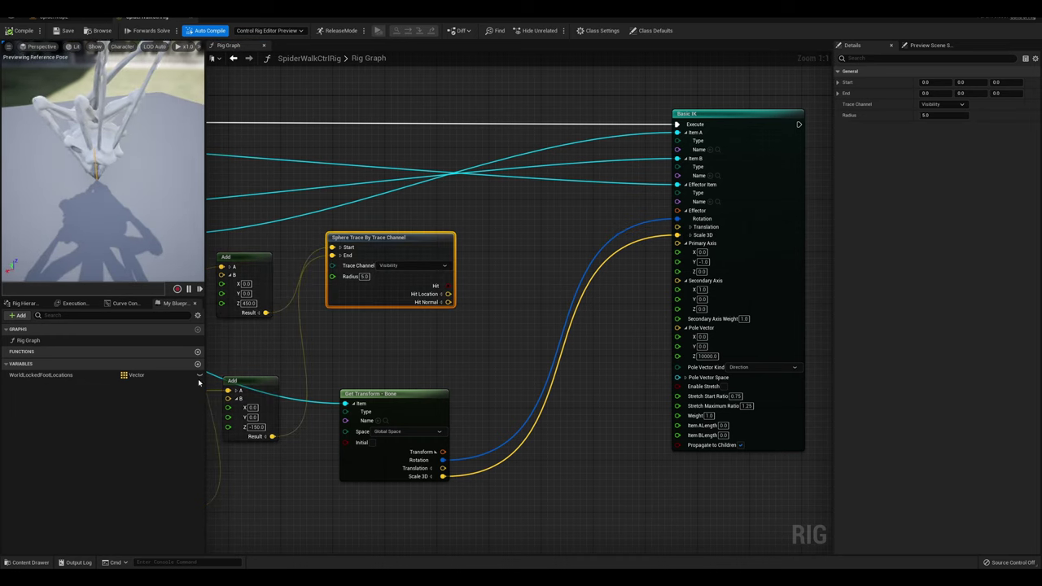
Get WorldLockedFootLocations in the forward solve, read it with an At node, and connect its Element to the Basic IK Effector Translation
{"action": "left_click_drag", "start_coordinate": [32, 375], "coordinate": [486, 282]}
{"action": "left_click", "coordinate": [529, 290]}
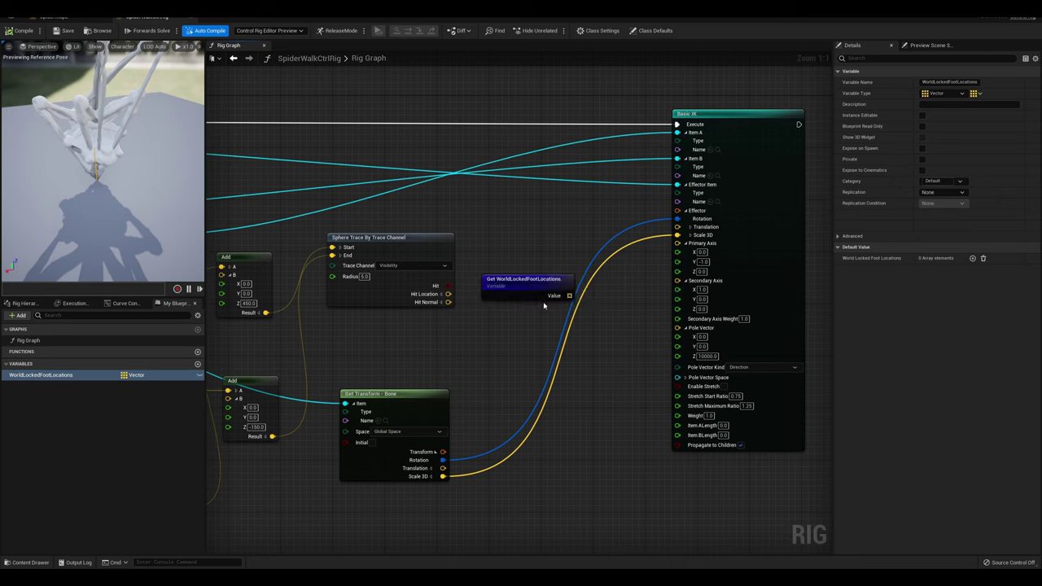
{"action": "left_click_drag", "start_coordinate": [554, 280], "coordinate": [543, 376]}
{"action": "type", "text": "get"}
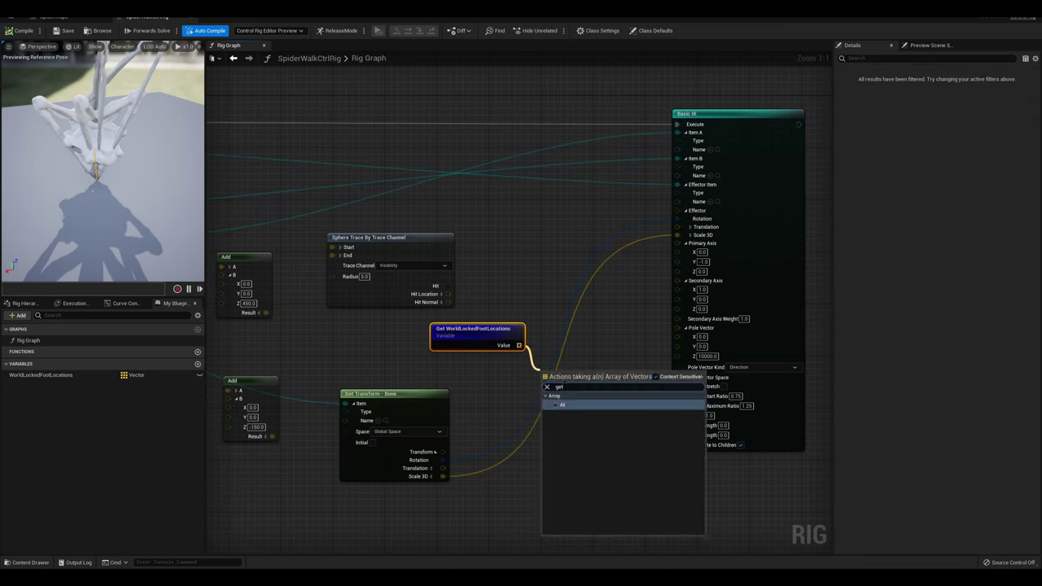
{"action": "left_click", "coordinate": [563, 404]}
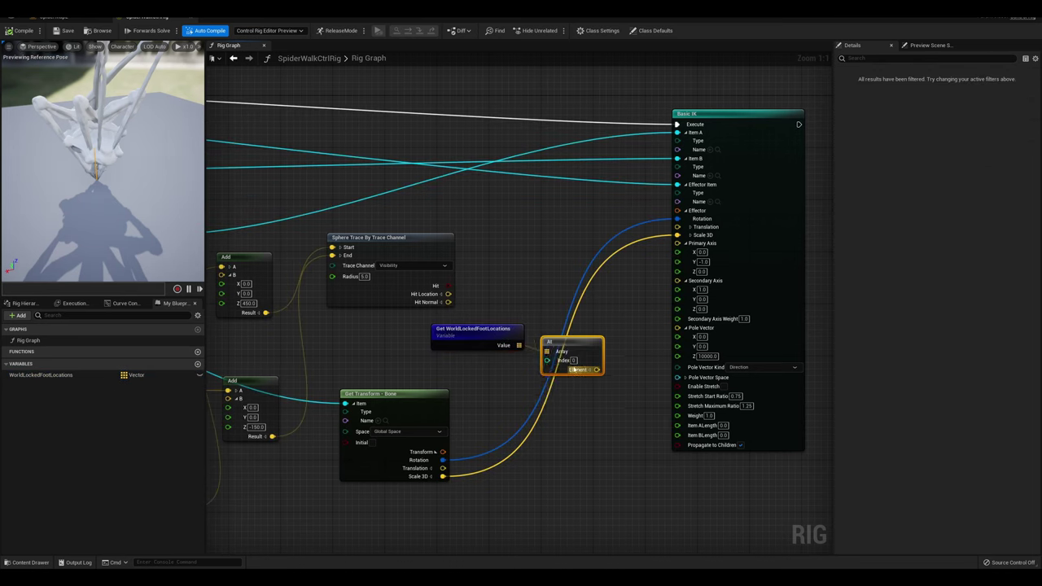
{"action": "left_click_drag", "start_coordinate": [599, 369], "coordinate": [677, 226]}
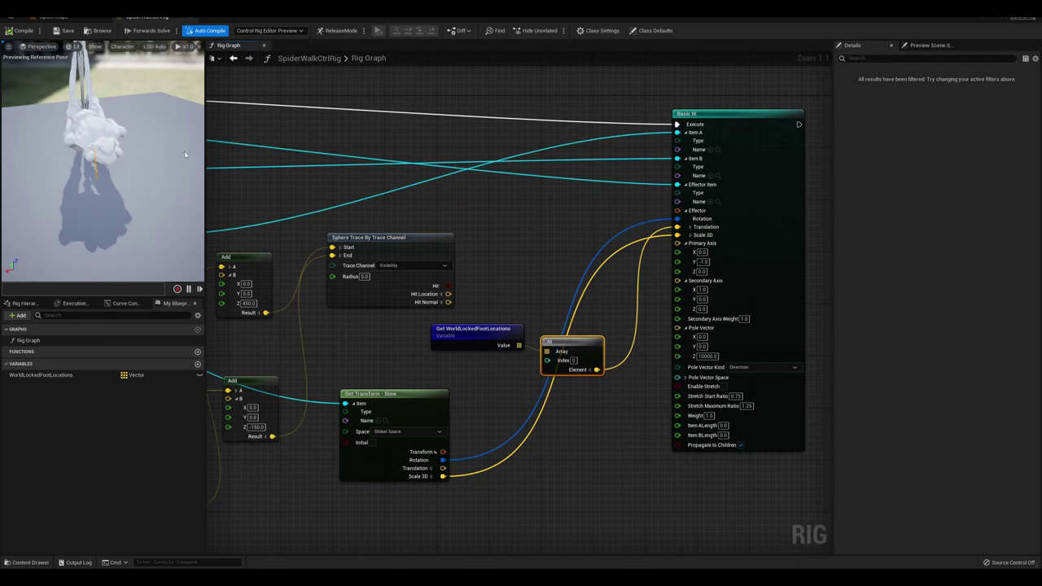
{"action": "right_click_drag", "start_coordinate": [33, 86], "coordinate": [187, 91]}
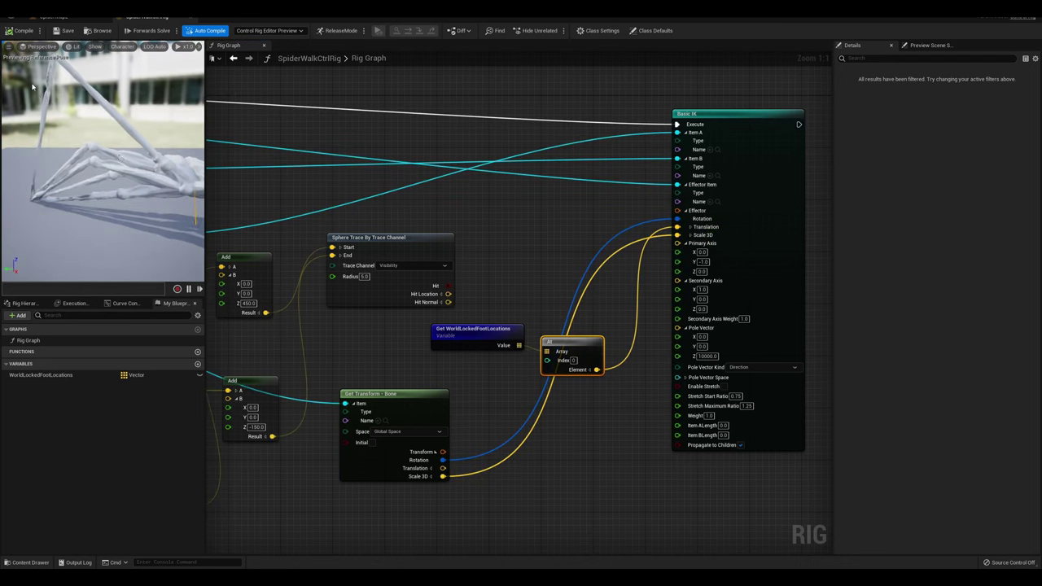
{"action": "mouse_move", "coordinate": [96, 134]}
{"action": "right_mouse_down"}
{"action": "mouse_move", "coordinate": [99, 154]}
{"action": "mouse_move", "coordinate": [81, 150]}
{"action": "mouse_move", "coordinate": [96, 148]}
{"action": "mouse_move", "coordinate": [89, 158]}
{"action": "mouse_move", "coordinate": [112, 132]}
{"action": "right_mouse_up"}
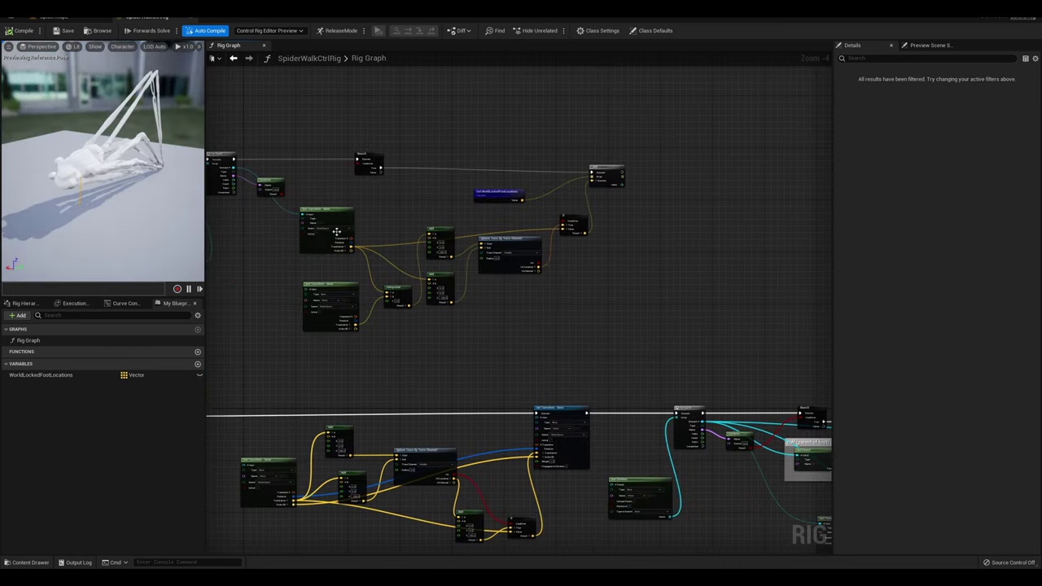
Insert a To World (Vector) node between the setup If node's Result and the array Add node's Element
{"action": "scroll", "coordinate": [337, 232], "scroll_direction": "up", "scroll_amount": 5}
{"action": "right_click_drag", "start_coordinate": [269, 169], "coordinate": [368, 187]}
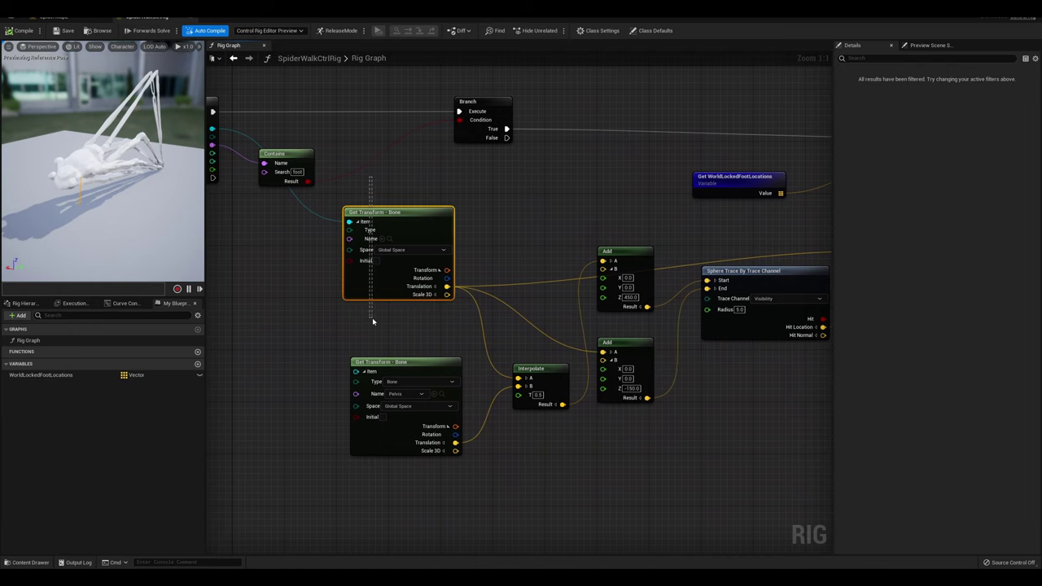
{"action": "left_click_drag", "start_coordinate": [372, 318], "coordinate": [373, 319]}
{"action": "mouse_move", "coordinate": [409, 210]}
{"action": "left_mouse_down"}
{"action": "mouse_move", "coordinate": [355, 203]}
{"action": "mouse_move", "coordinate": [389, 210]}
{"action": "left_mouse_up"}
{"action": "right_click_drag", "start_coordinate": [526, 220], "coordinate": [224, 214]}
{"action": "right_click_drag", "start_coordinate": [594, 226], "coordinate": [558, 308]}
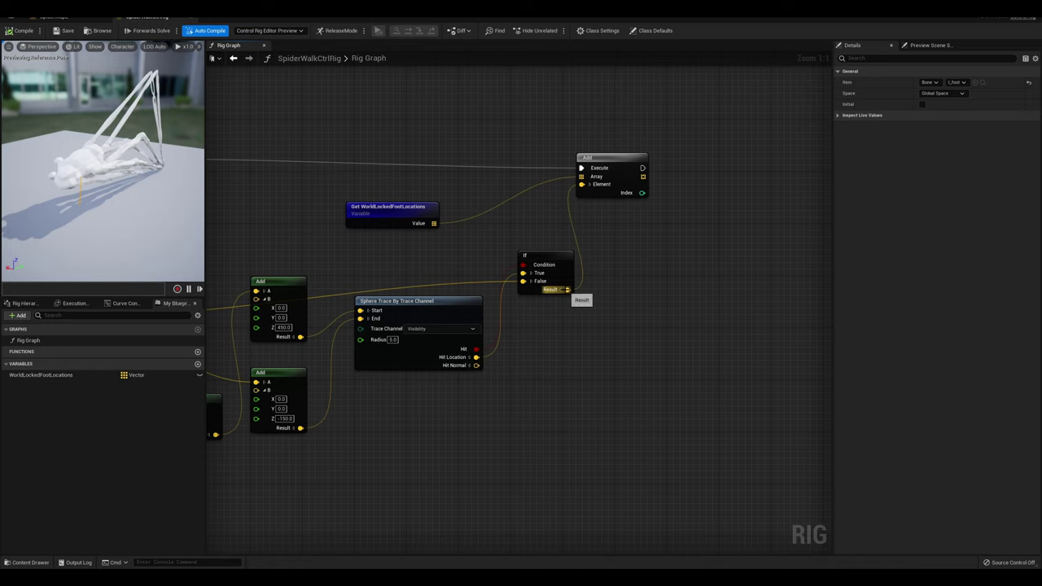
{"action": "left_click_drag", "start_coordinate": [568, 289], "coordinate": [653, 271]}
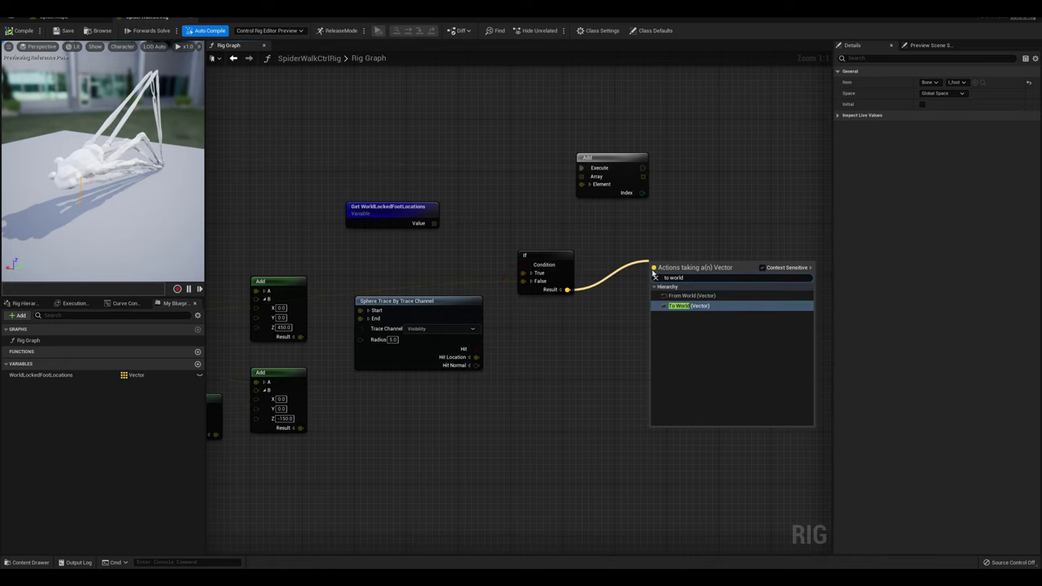
{"action": "left_click", "coordinate": [696, 307]}
{"action": "right_click_drag", "start_coordinate": [692, 285], "coordinate": [626, 326]}
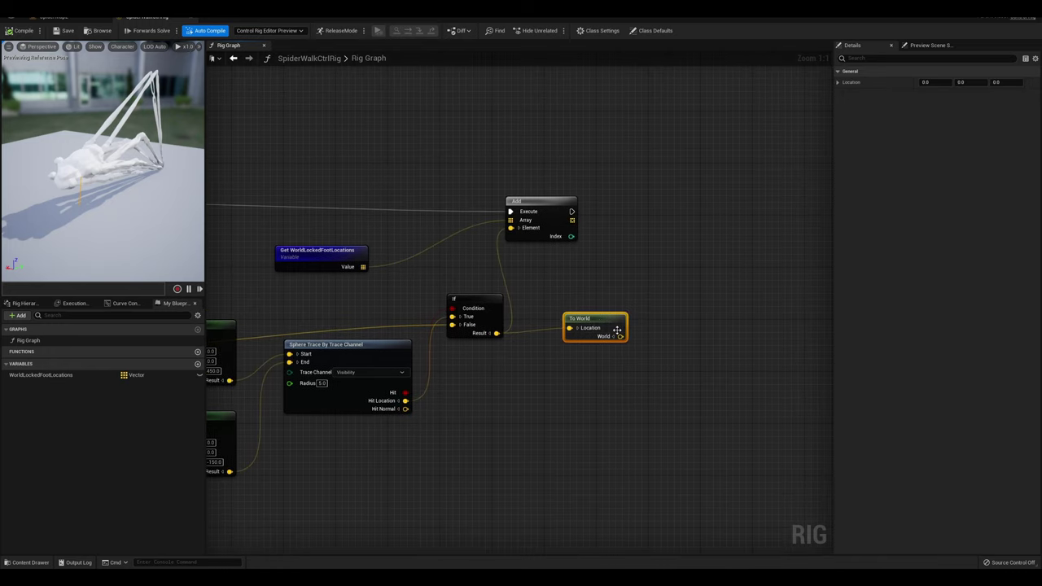
{"action": "left_click_drag", "start_coordinate": [620, 336], "coordinate": [512, 228]}
{"action": "left_click_drag", "start_coordinate": [537, 202], "coordinate": [667, 203]}
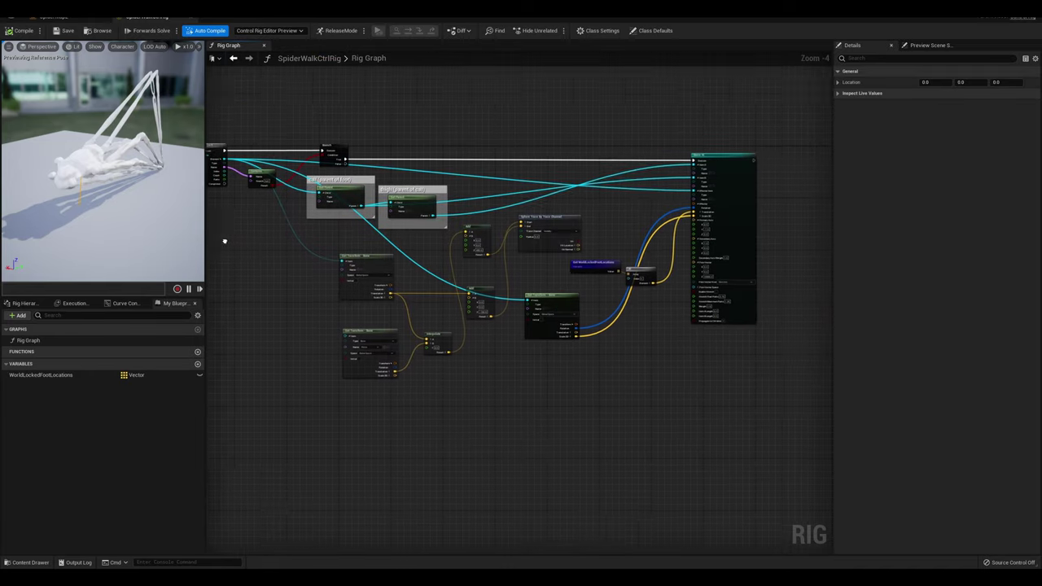
Insert a From World node between the At node's Element and the Basic IK Effector Translation, and compile the rig
{"action": "scroll", "coordinate": [504, 284], "scroll_direction": "up", "scroll_amount": 3}
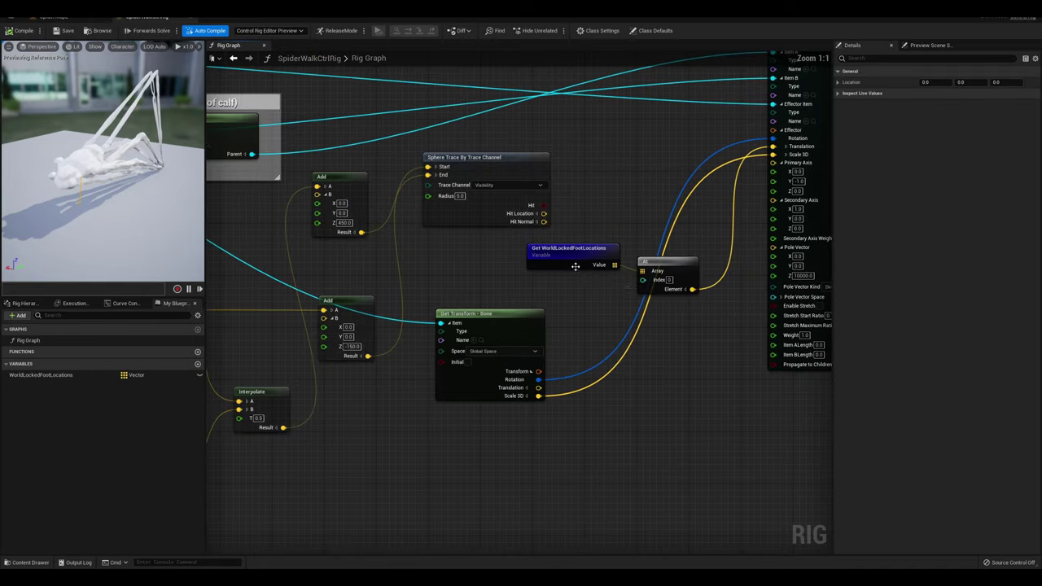
{"action": "left_click_drag", "start_coordinate": [504, 284], "coordinate": [513, 292]}
{"action": "right_click_drag", "start_coordinate": [701, 214], "coordinate": [591, 268]}
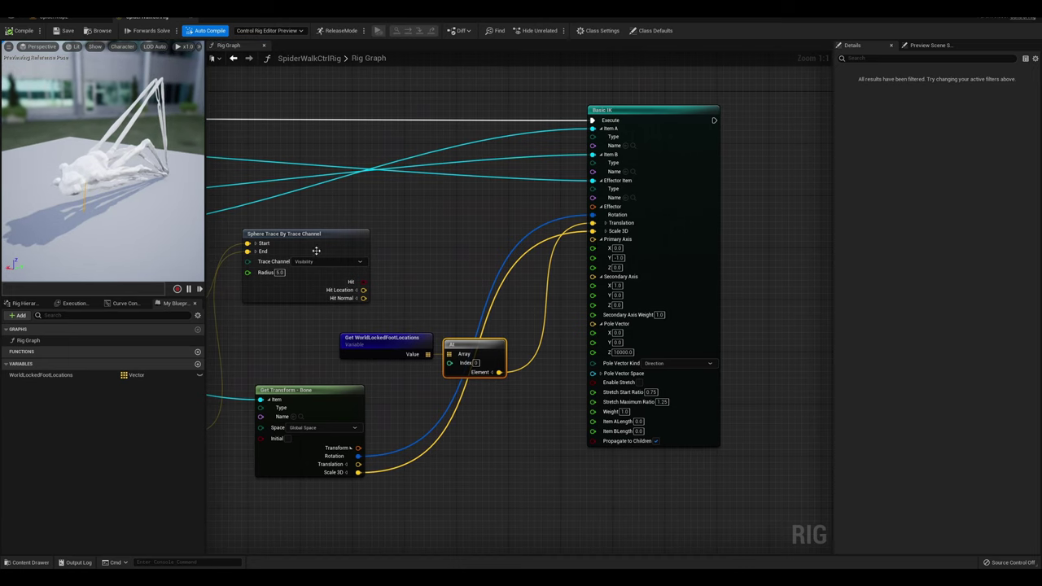
{"action": "left_click_drag", "start_coordinate": [503, 375], "coordinate": [592, 223]}
{"action": "left_click", "coordinate": [561, 307]}
{"action": "left_click_drag", "start_coordinate": [664, 247], "coordinate": [695, 247]}
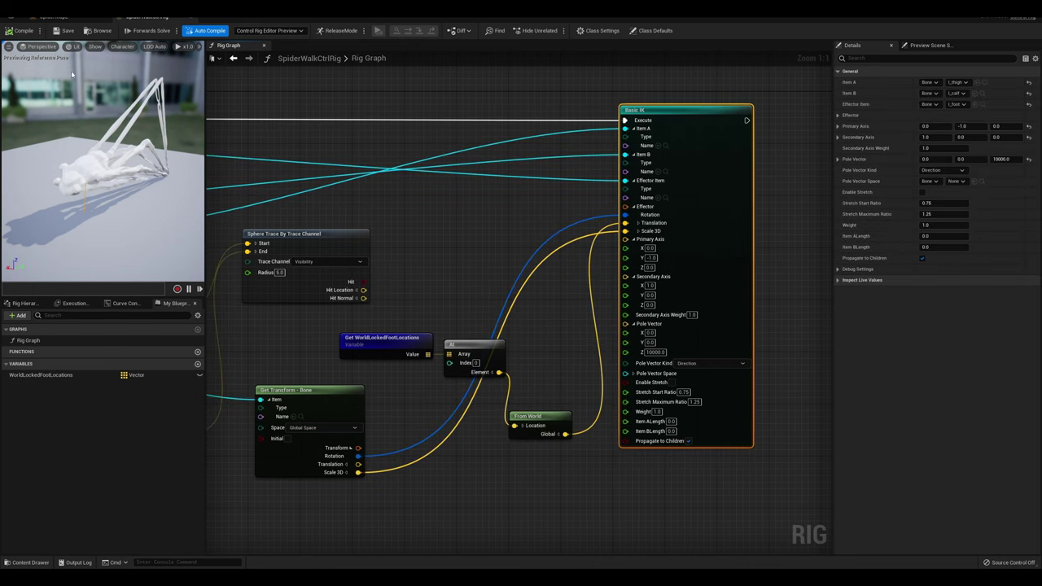
{"action": "left_click", "coordinate": [21, 35]}
Simulate the level, move the spider skeletal mesh around the floor to test its foot locking, and stop the simulation
{"action": "left_click", "coordinate": [55, 18]}
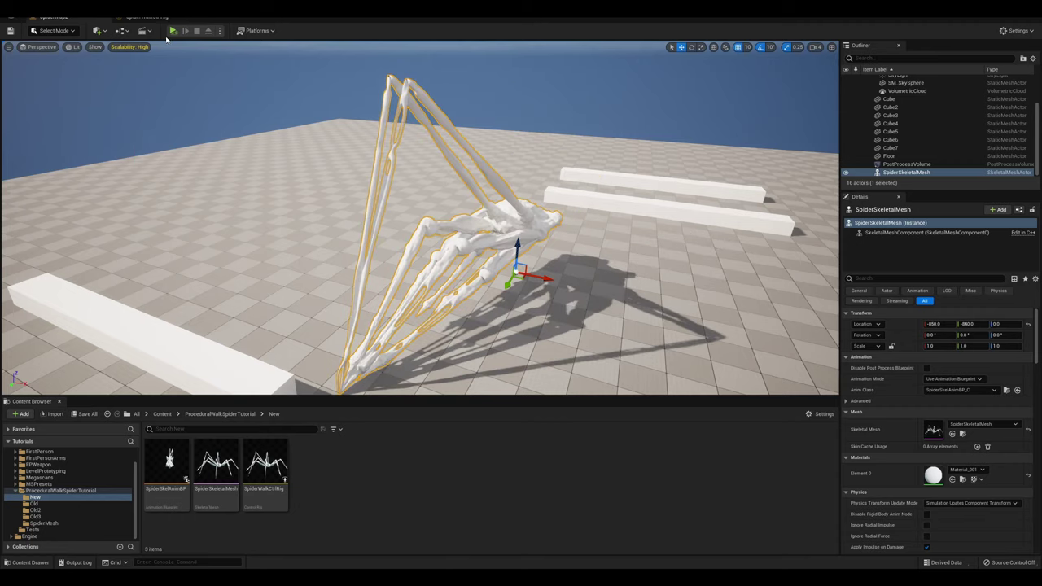
{"action": "left_click", "coordinate": [186, 37]}
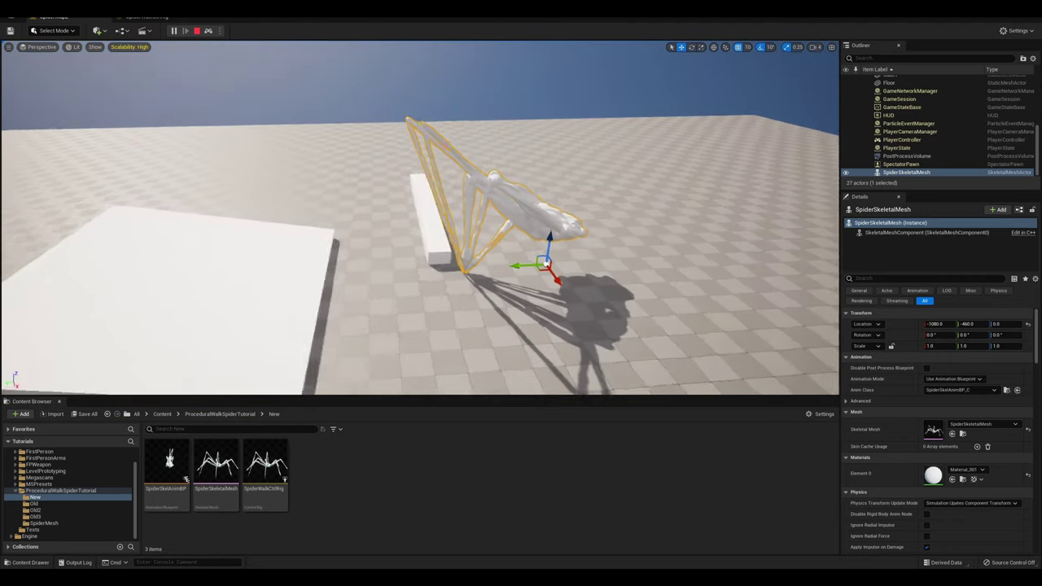
{"action": "right_click_drag", "start_coordinate": [449, 262], "coordinate": [480, 262]}
{"action": "left_click_drag", "start_coordinate": [450, 261], "coordinate": [486, 236]}
{"action": "right_click_drag", "start_coordinate": [486, 236], "coordinate": [603, 236]}
{"action": "left_click_drag", "start_coordinate": [306, 226], "coordinate": [399, 227], "text": "shift"}
{"action": "right_click_drag", "start_coordinate": [314, 226], "coordinate": [168, 189]}
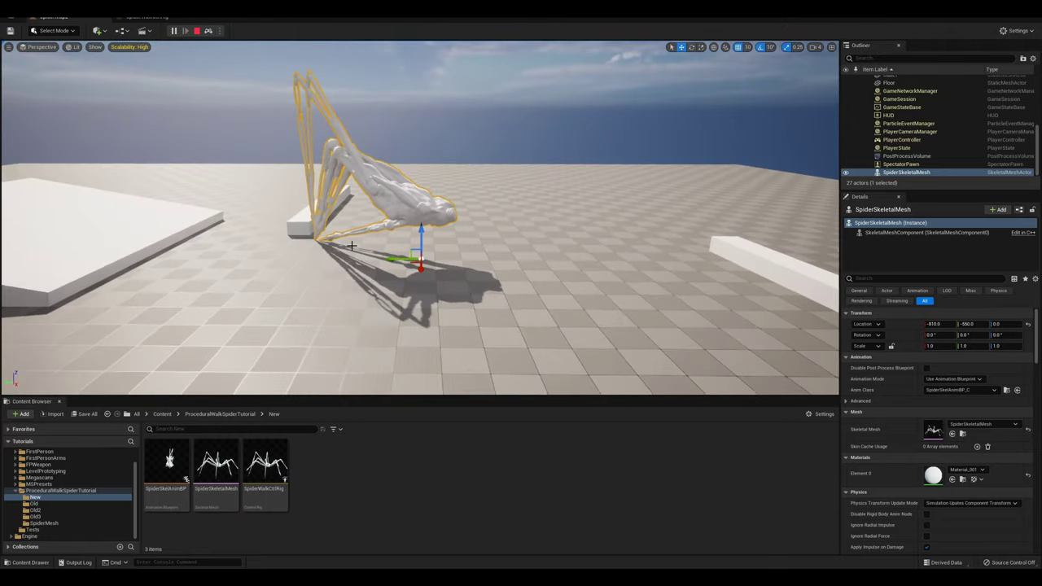
{"action": "left_click_drag", "start_coordinate": [407, 259], "coordinate": [257, 257]}
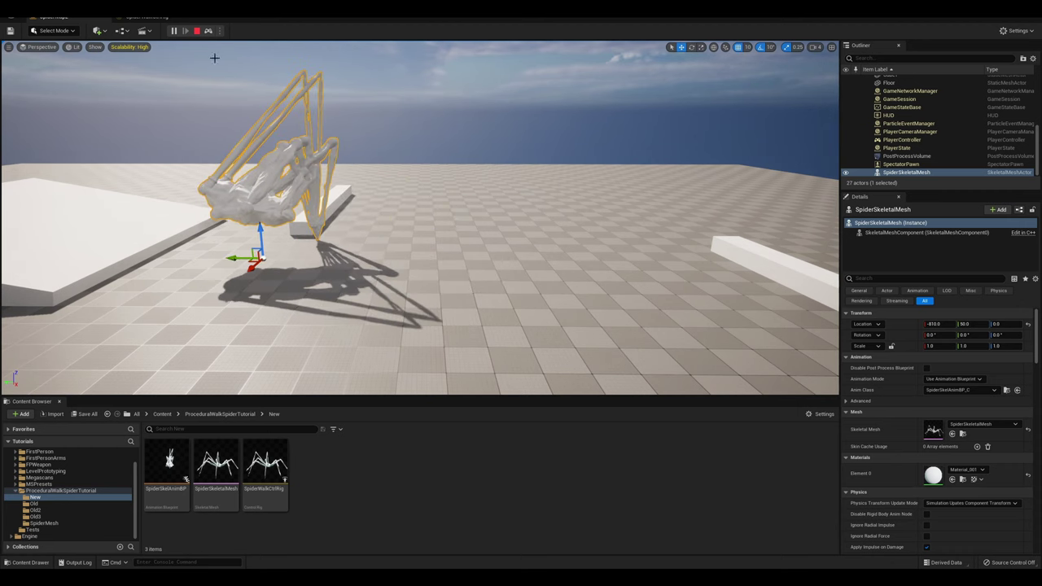
{"action": "left_click", "coordinate": [198, 31]}
Return to the spider Control Rig graph and examine the forward solve's For Each loop with its foot name check
{"action": "left_click", "coordinate": [148, 18]}
{"action": "right_click_drag", "start_coordinate": [440, 259], "coordinate": [997, 333]}
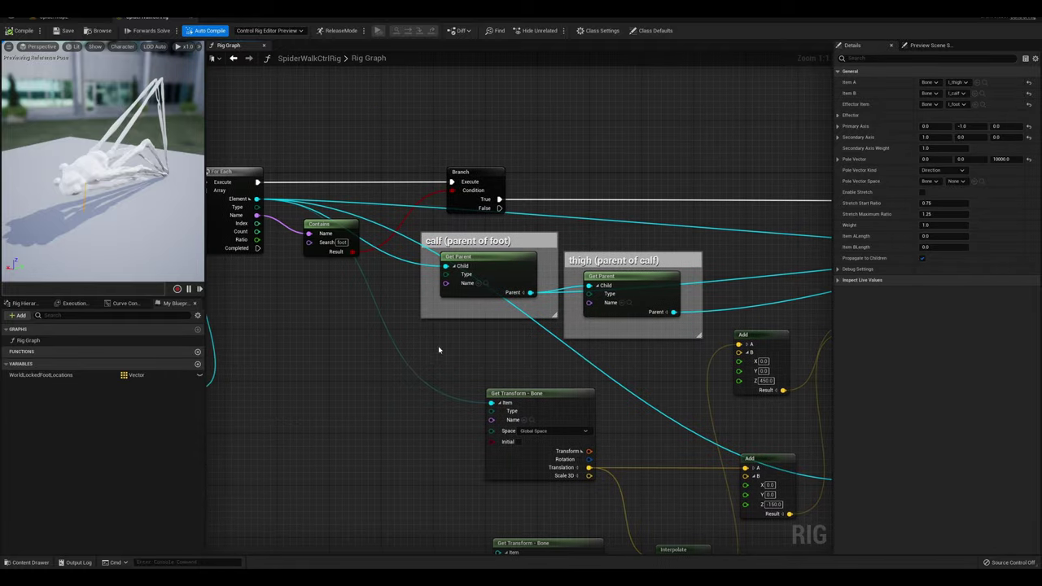
{"action": "right_click_drag", "start_coordinate": [440, 351], "coordinate": [584, 356]}
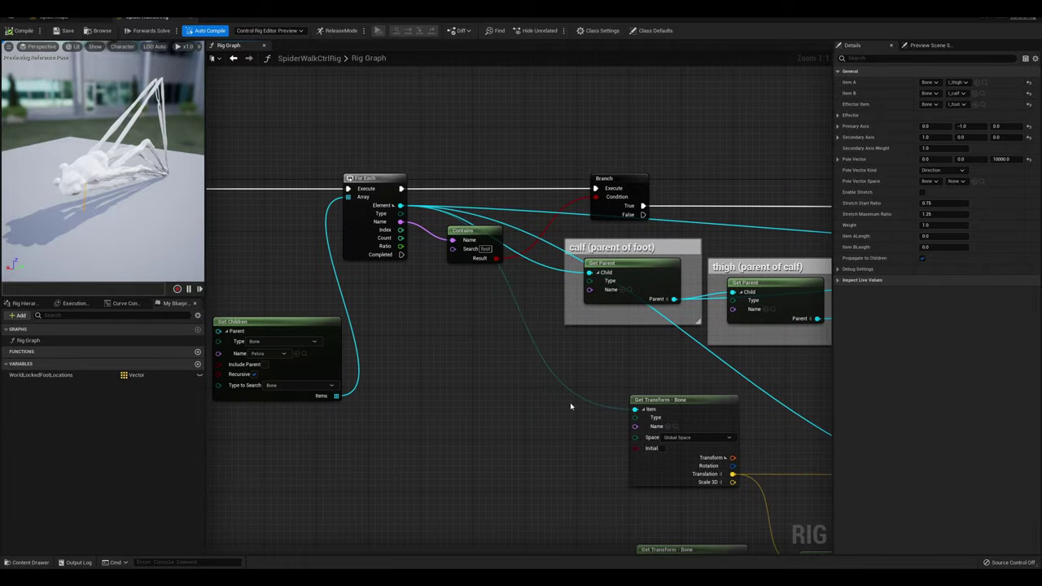
{"action": "right_click_drag", "start_coordinate": [570, 405], "coordinate": [475, 377]}
{"action": "scroll", "coordinate": [474, 376], "scroll_direction": "down", "scroll_amount": 1}
{"action": "right_click_drag", "start_coordinate": [341, 317], "coordinate": [367, 307]}
{"action": "left_click", "coordinate": [411, 337]}
{"action": "right_click_drag", "start_coordinate": [517, 174], "coordinate": [665, 242]}
{"action": "left_click", "coordinate": [281, 238]}
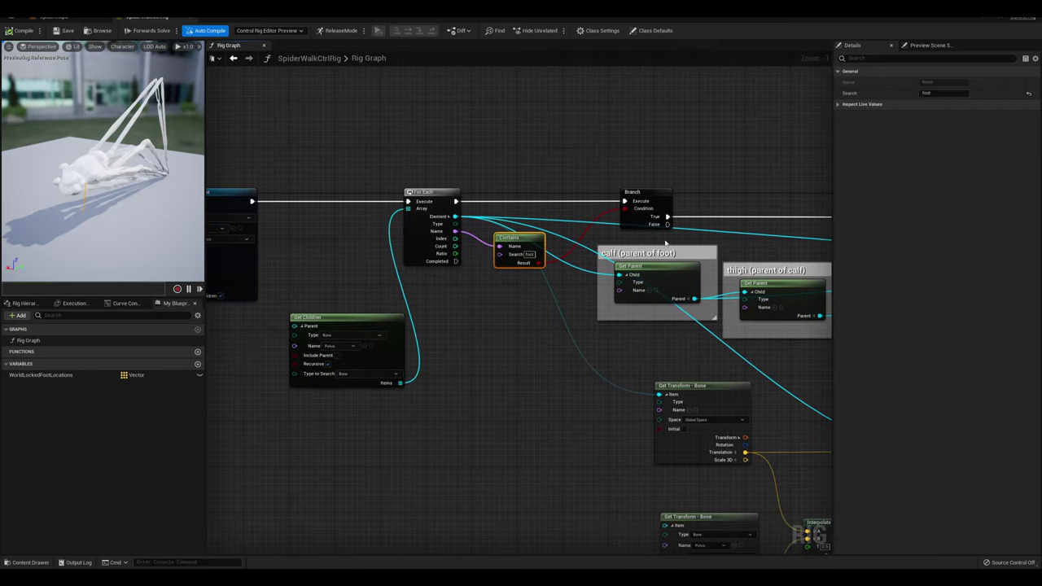
Add a rig variable of type Integer and name it CurrentFootCount
{"action": "left_click", "coordinate": [197, 363]}
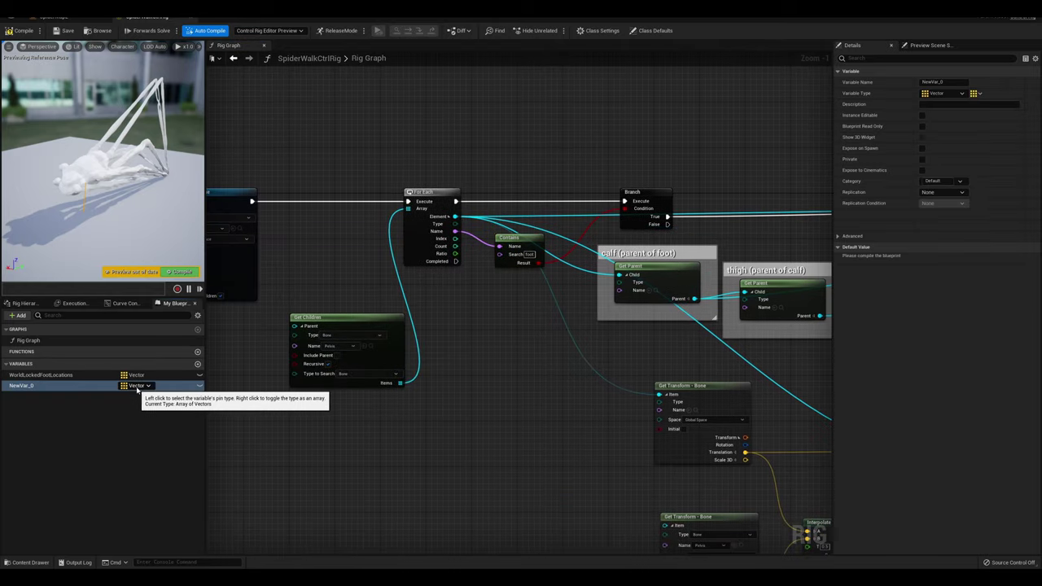
{"action": "left_click", "coordinate": [136, 386]}
{"action": "left_click", "coordinate": [159, 222]}
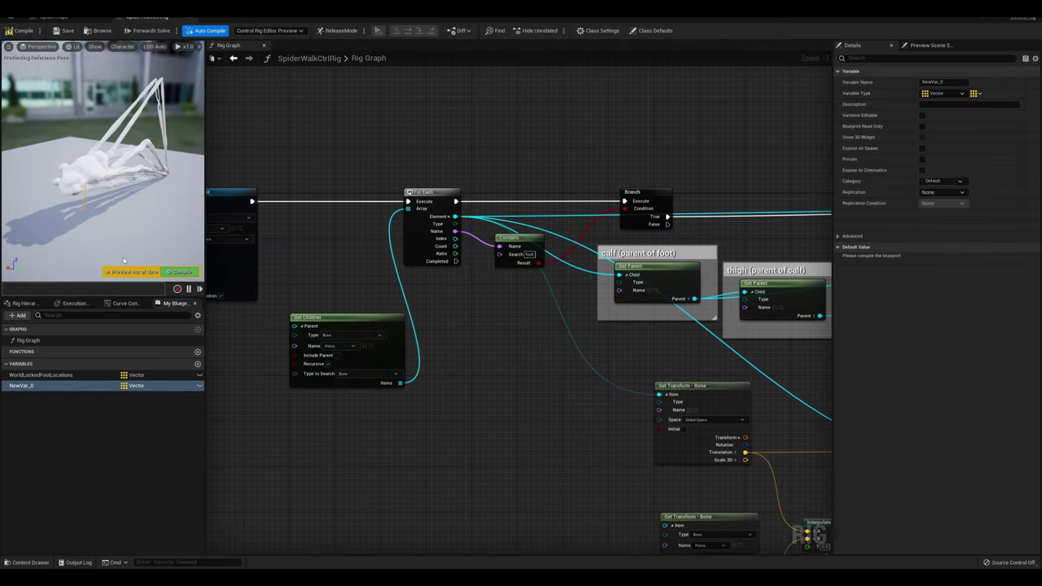
{"action": "right_click", "coordinate": [37, 389]}
{"action": "left_click", "coordinate": [62, 396]}
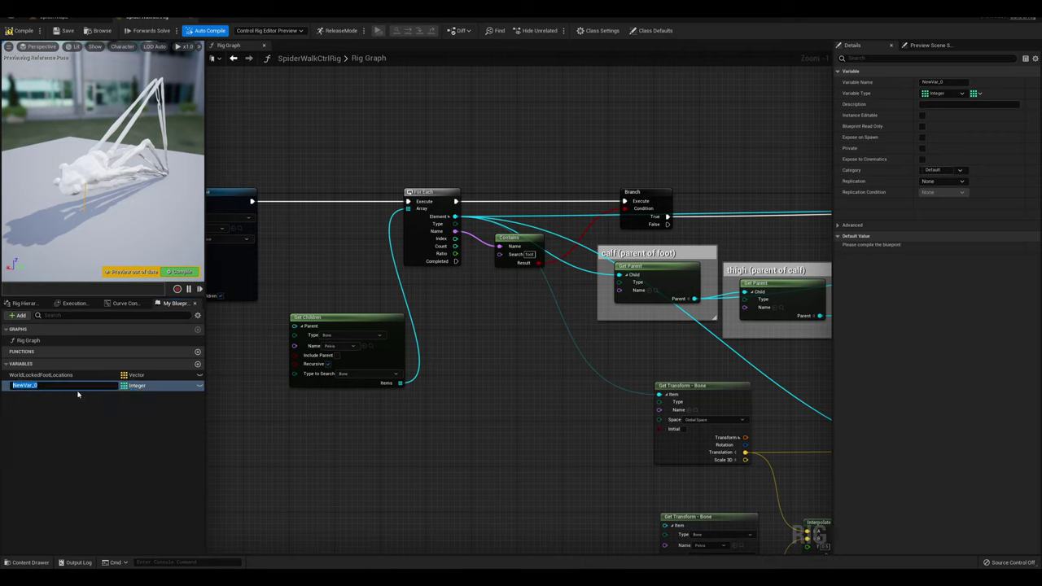
{"action": "type", "text": "FootCount"}
{"action": "key", "text": "Return"}
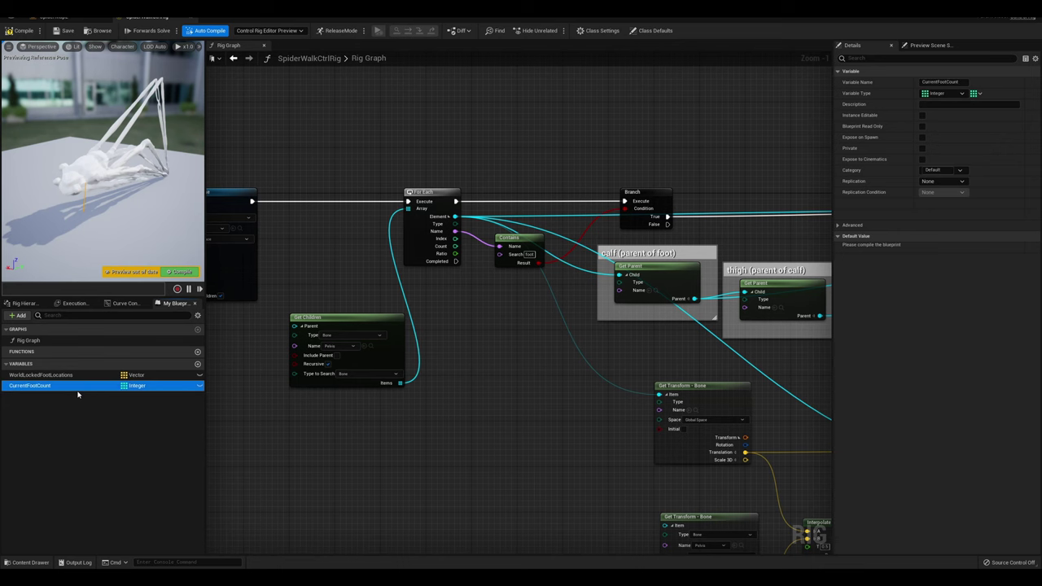
Change CurrentFootCount from an array to a single integer
{"action": "left_click", "coordinate": [147, 387]}
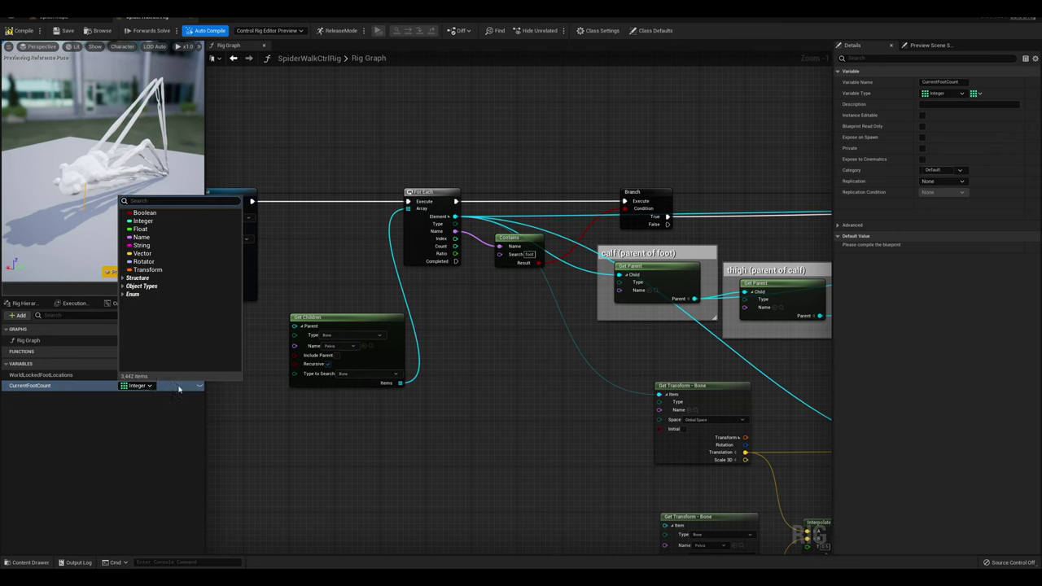
{"action": "left_click", "coordinate": [973, 93]}
{"action": "left_click", "coordinate": [971, 98]}
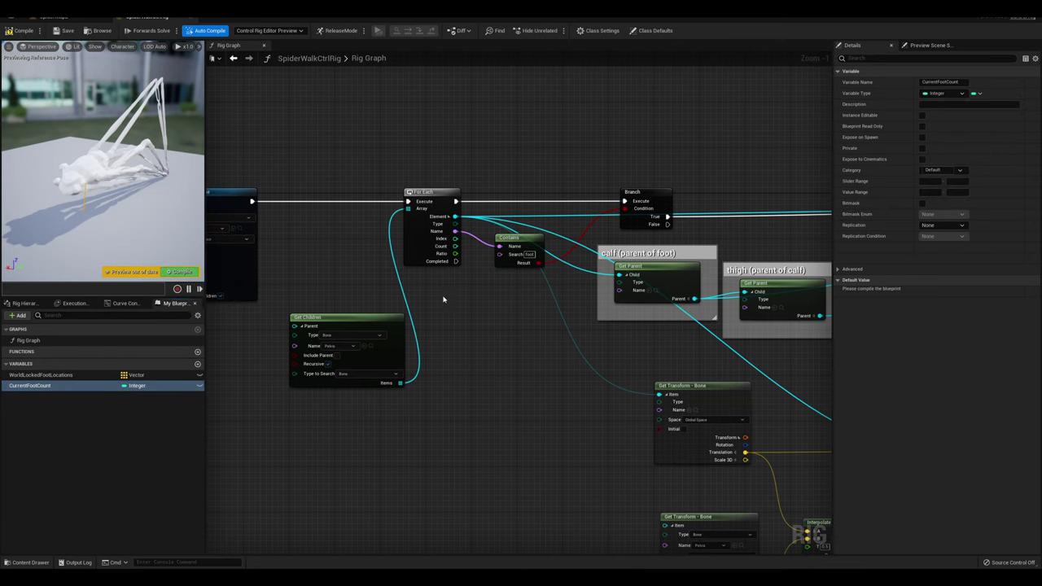
Insert a Set CurrentFootCount node with value 0 between the pelvis Set Transform and the For Each loop, and compile
{"action": "right_click_drag", "start_coordinate": [366, 350], "coordinate": [420, 373]}
{"action": "left_click_drag", "start_coordinate": [39, 386], "coordinate": [462, 223]}
{"action": "left_click", "coordinate": [378, 235]}
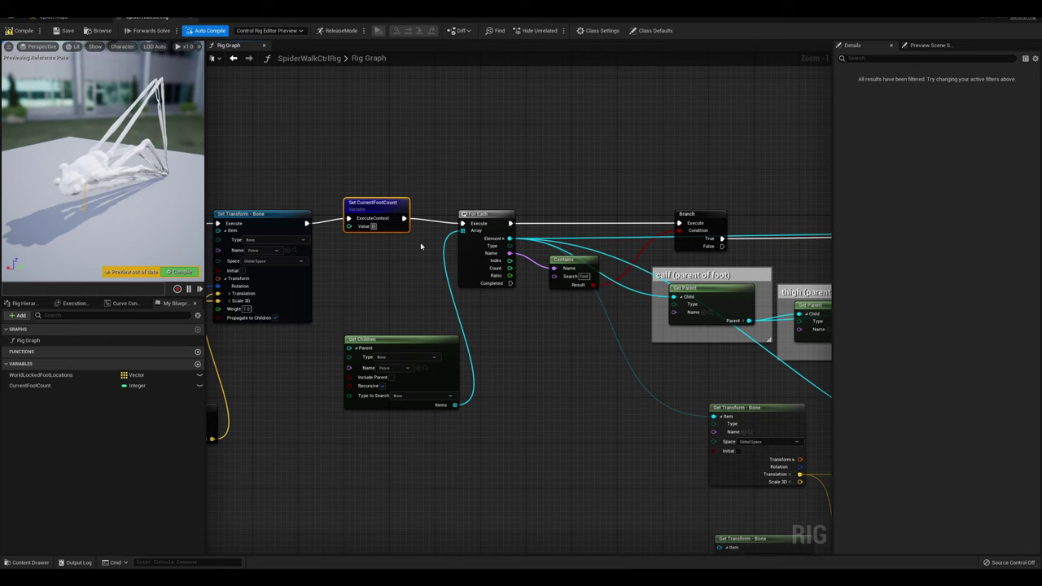
{"action": "left_click_drag", "start_coordinate": [363, 205], "coordinate": [370, 211]}
{"action": "left_click", "coordinate": [24, 34]}
Place a second Set CurrentFootCount node after the forward solve's foot Branch
{"action": "right_click_drag", "start_coordinate": [734, 226], "coordinate": [463, 246]}
{"action": "left_click", "coordinate": [437, 199]}
{"action": "left_click", "coordinate": [105, 384]}
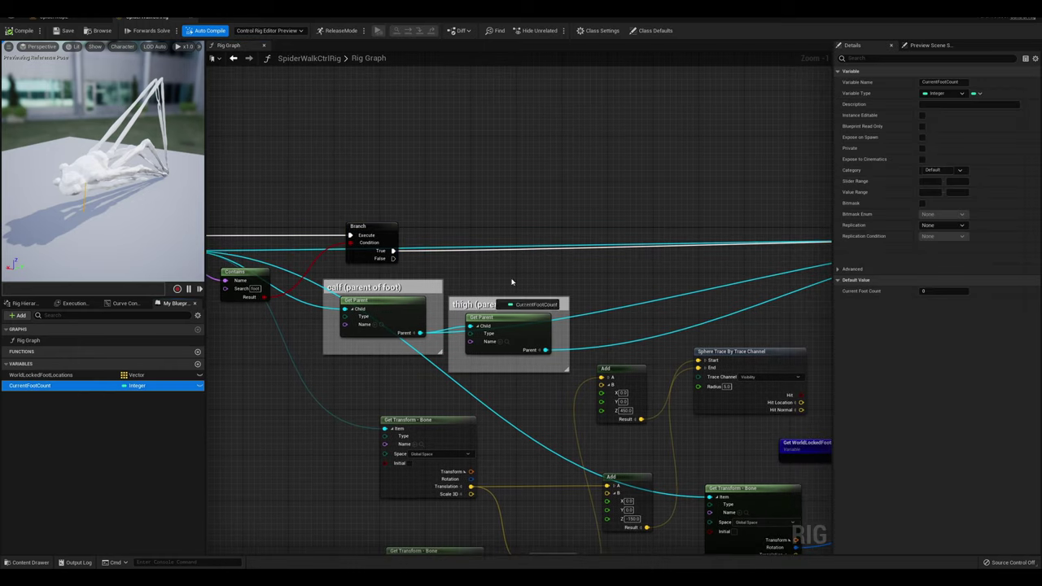
{"action": "left_click", "coordinate": [535, 244]}
{"action": "left_click", "coordinate": [249, 277]}
{"action": "left_click_drag", "start_coordinate": [306, 195], "coordinate": [401, 266]}
{"action": "right_click_drag", "start_coordinate": [505, 236], "coordinate": [465, 248]}
{"action": "left_click_drag", "start_coordinate": [502, 237], "coordinate": [509, 241]}
Route execution from the Branch's True output through the second Set CurrentFootCount node to the Basic IK
{"action": "left_click_drag", "start_coordinate": [354, 264], "coordinate": [533, 251], "text": "ctrl"}
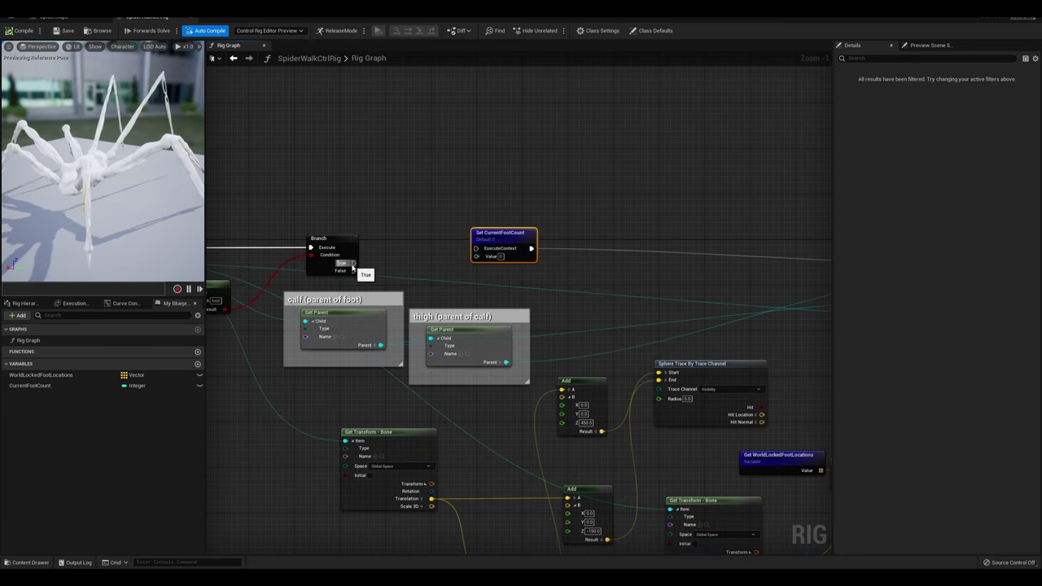
{"action": "left_click_drag", "start_coordinate": [354, 263], "coordinate": [477, 249]}
{"action": "left_click_drag", "start_coordinate": [502, 239], "coordinate": [549, 247]}
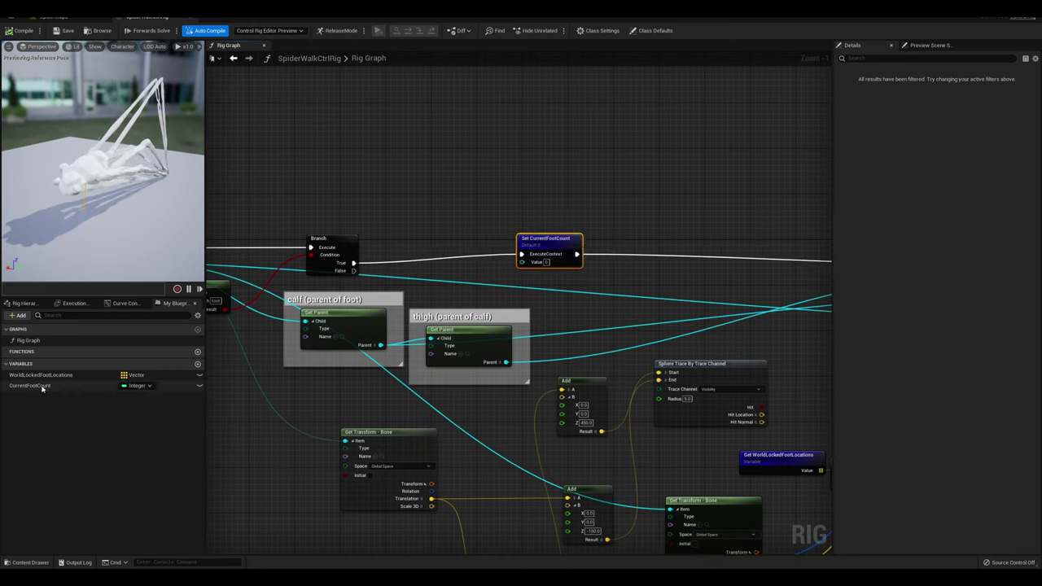
Place a Get CurrentFootCount node above the second Set node and feed its value into a new Add node
{"action": "left_click_drag", "start_coordinate": [44, 386], "coordinate": [511, 188]}
{"action": "left_click", "coordinate": [427, 207]}
{"action": "type", "text": "+"}
{"action": "left_click", "coordinate": [543, 225]}
{"action": "left_click_drag", "start_coordinate": [439, 198], "coordinate": [440, 165]}
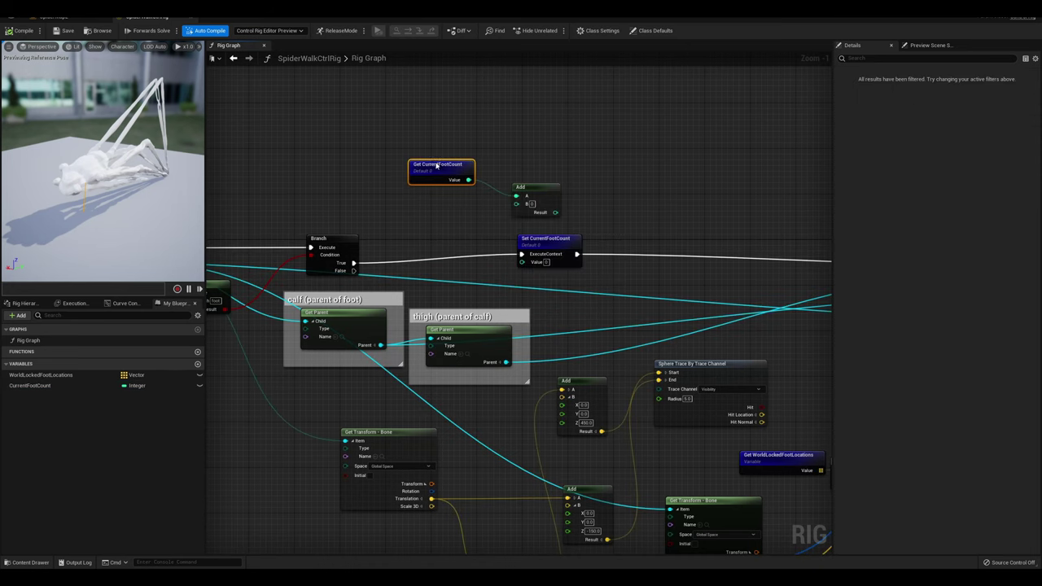
Set the integer Add node's B to 1 and connect its Result to the second Set CurrentFootCount node's Value
{"action": "left_click", "coordinate": [538, 193]}
{"action": "type", "text": "1"}
{"action": "left_click_drag", "start_coordinate": [543, 218], "coordinate": [521, 262]}
{"action": "left_click", "coordinate": [574, 245]}
Place a Get CurrentFootCount node below Get WorldLockedFootLocations and connect its Value to the At node's Index
{"action": "right_click_drag", "start_coordinate": [436, 151], "coordinate": [352, 142]}
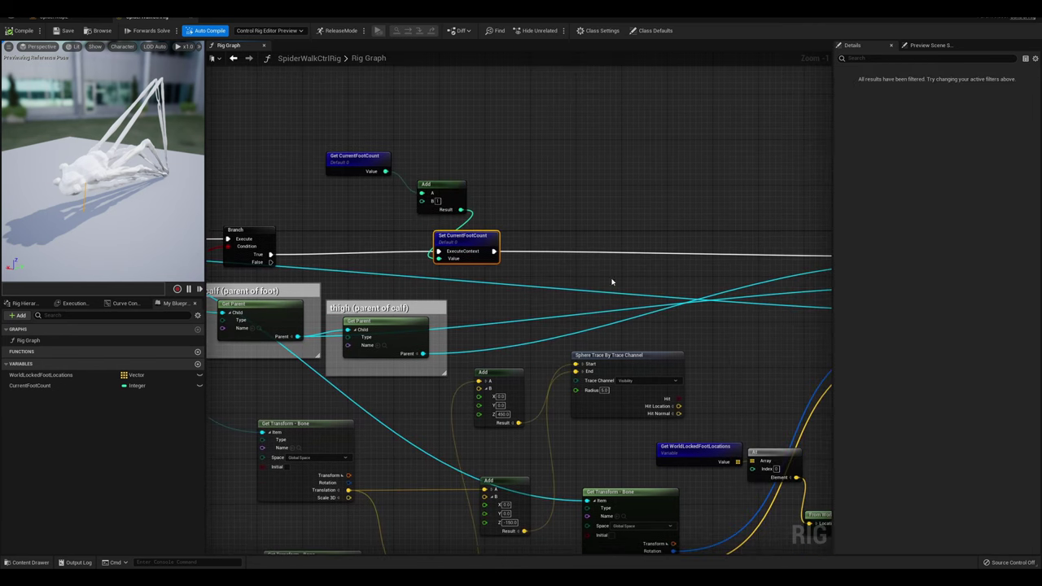
{"action": "right_click_drag", "start_coordinate": [792, 376], "coordinate": [388, 286]}
{"action": "right_click_drag", "start_coordinate": [336, 414], "coordinate": [406, 346]}
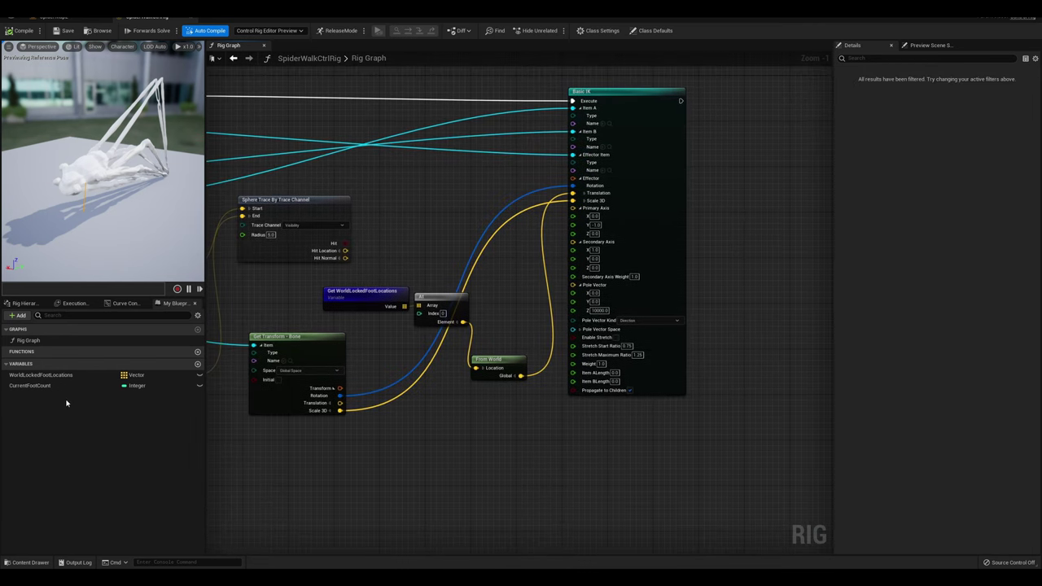
{"action": "left_click", "coordinate": [33, 386]}
{"action": "left_click_drag", "start_coordinate": [32, 385], "coordinate": [350, 326], "text": "ctrl"}
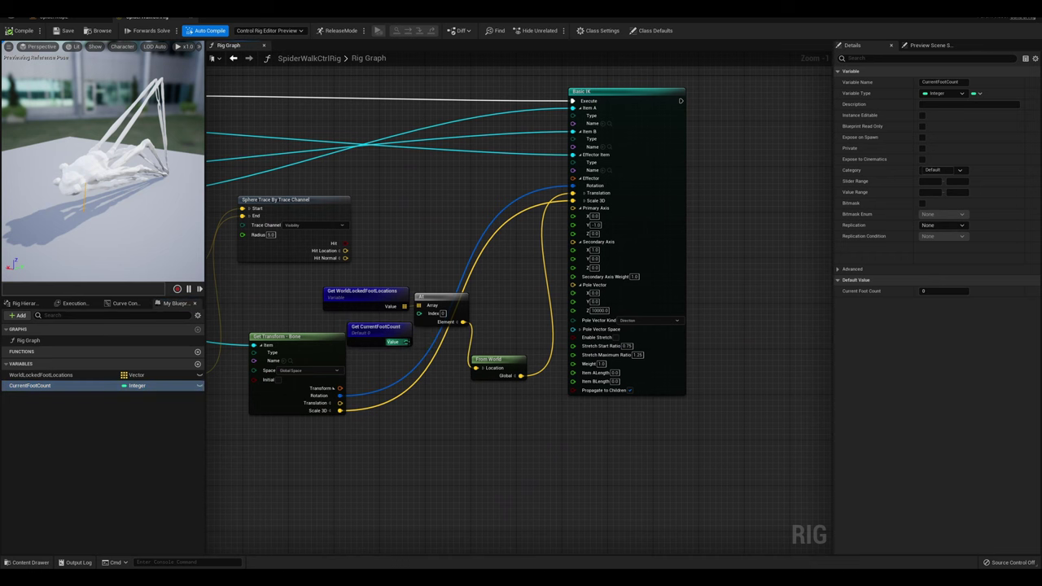
{"action": "left_click_drag", "start_coordinate": [406, 342], "coordinate": [420, 313]}
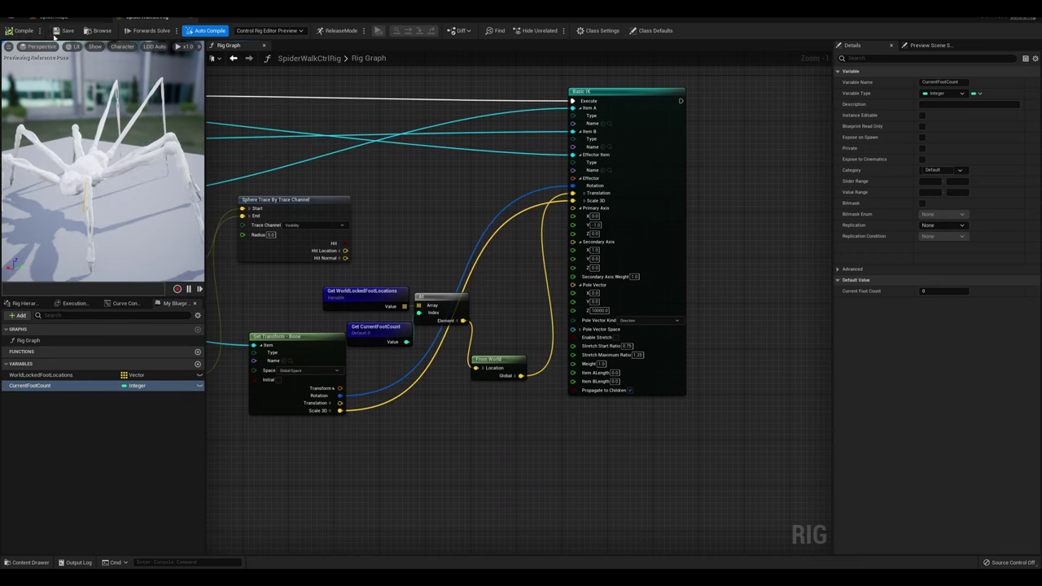
{"action": "left_click", "coordinate": [59, 17]}
{"action": "left_click_drag", "start_coordinate": [531, 234], "coordinate": [533, 225]}
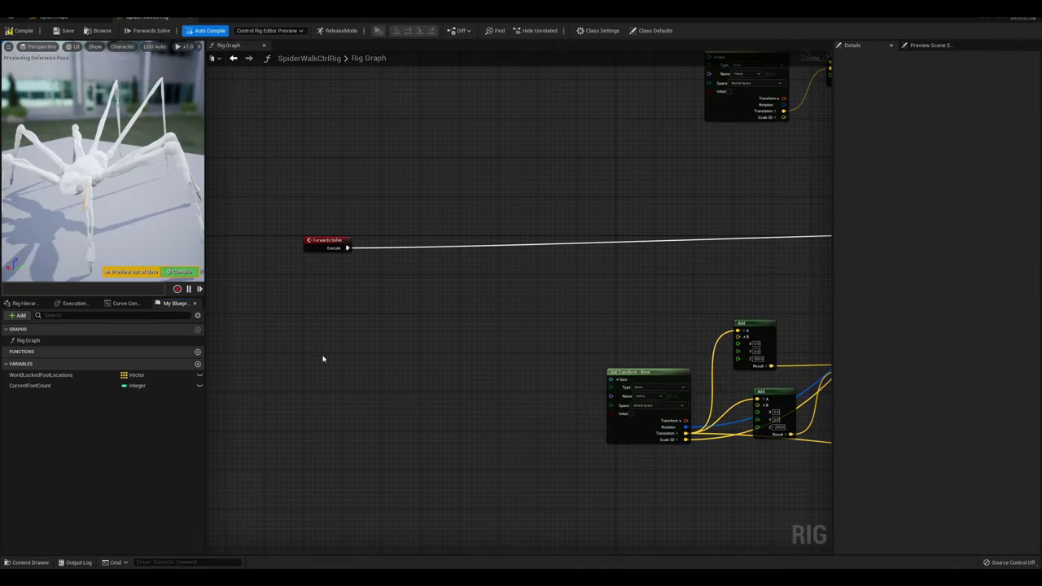
Create a new function named CalculateVelocity in the Control Rig and bring its Entry and Return nodes into place
{"action": "left_click", "coordinate": [197, 351]}
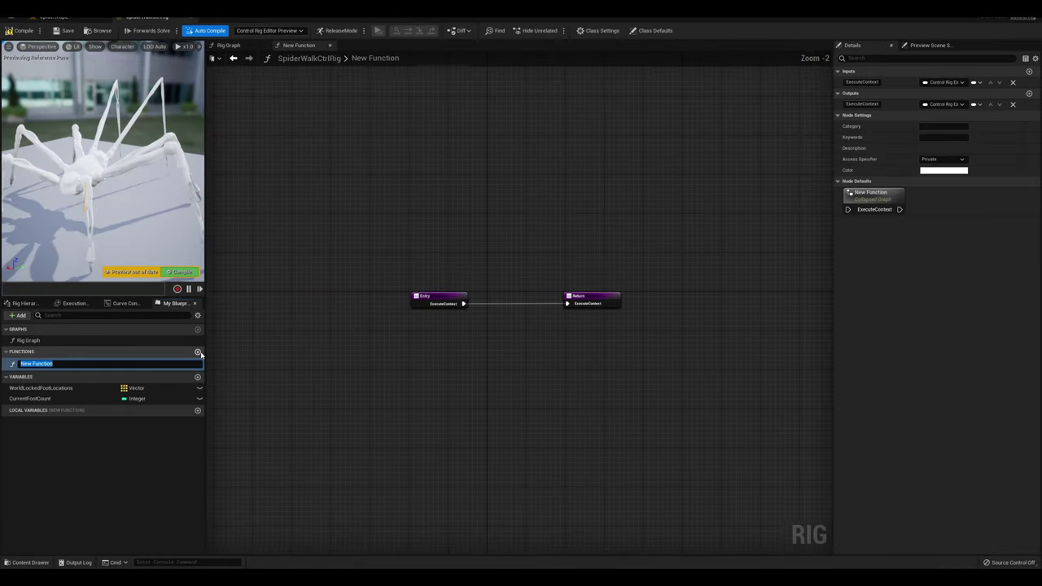
{"action": "type", "text": "Calculate"}
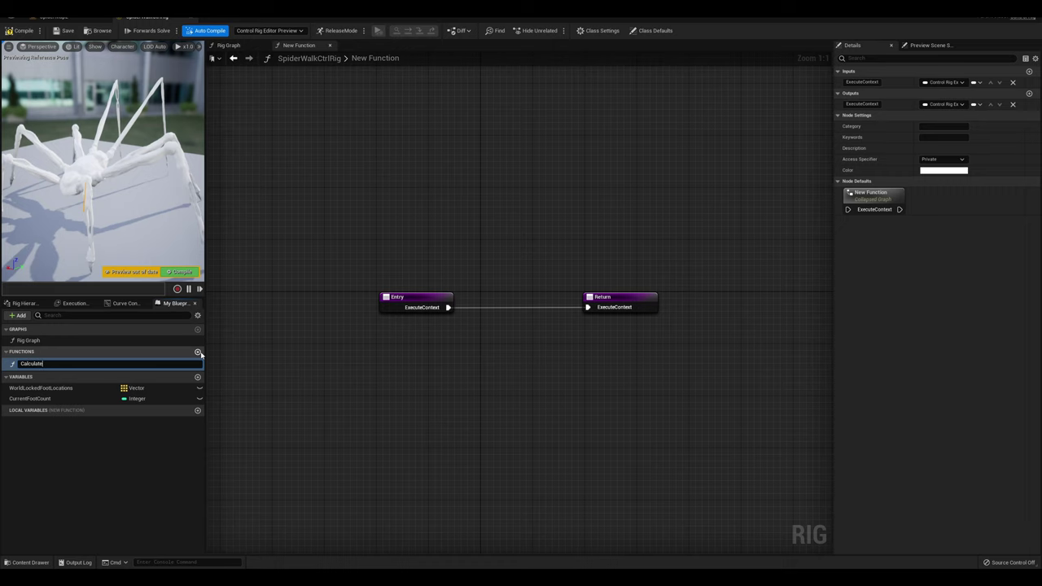
{"action": "type", "text": "Velocity"}
{"action": "key", "text": "Return"}
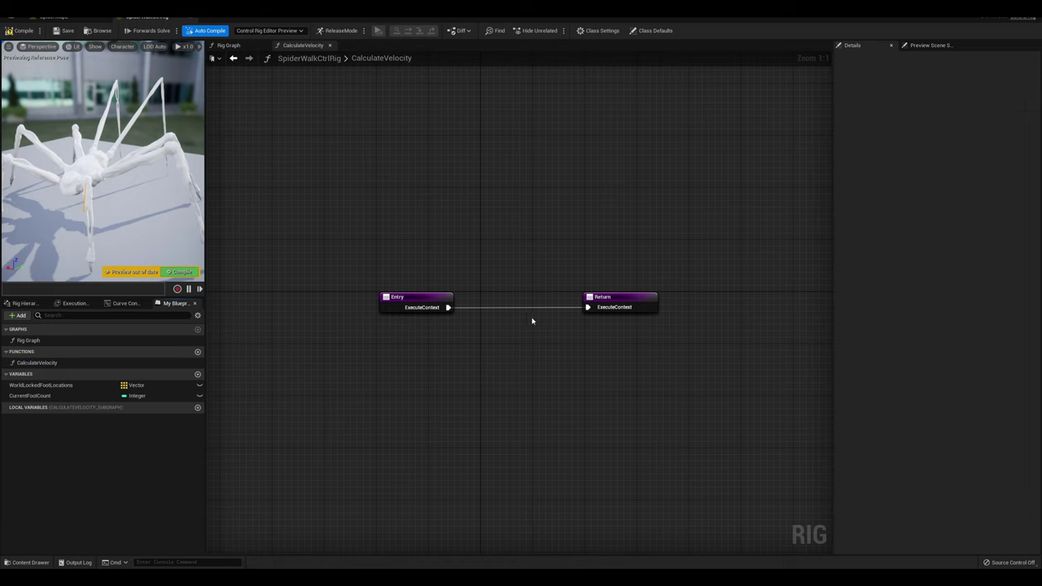
{"action": "right_click_drag", "start_coordinate": [466, 302], "coordinate": [438, 238]}
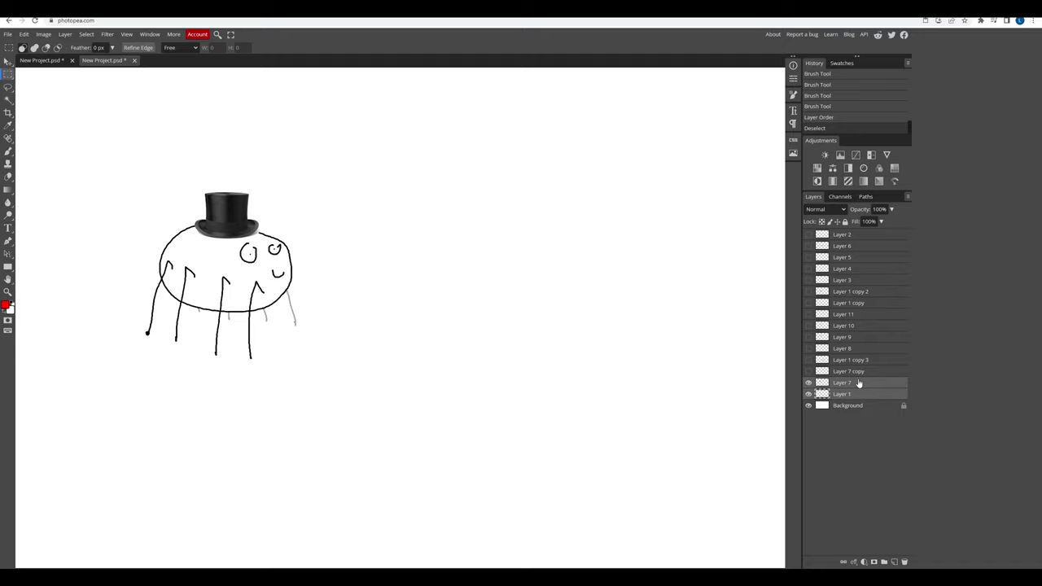
In Photopea, duplicate Layer 7 and Layer 1 of the spider drawing and move the copy to the right of the original
{"action": "left_click_drag", "start_coordinate": [861, 384], "coordinate": [894, 564]}
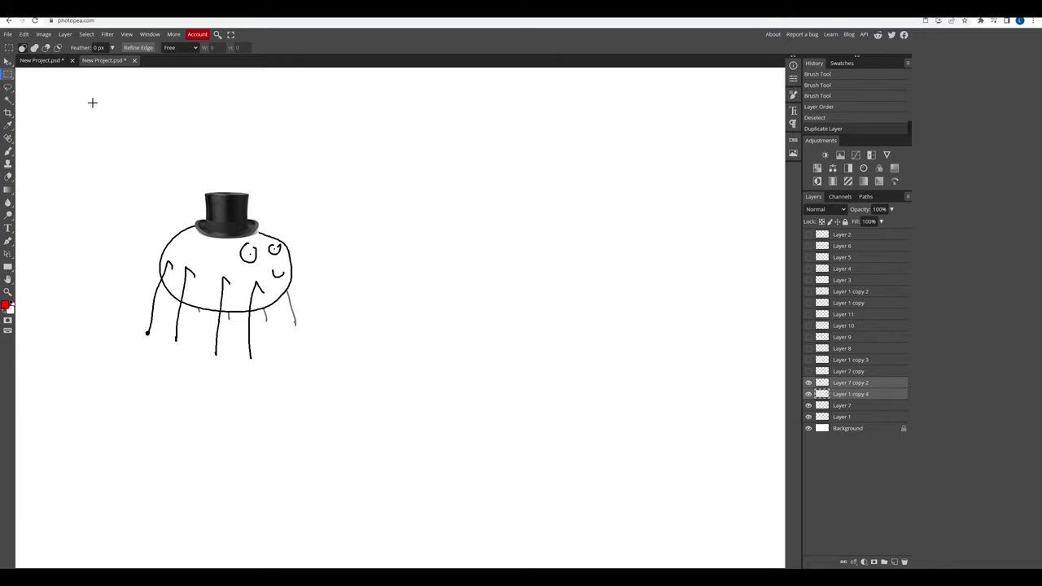
{"action": "left_click", "coordinate": [8, 61]}
{"action": "left_click_drag", "start_coordinate": [243, 299], "coordinate": [501, 300]}
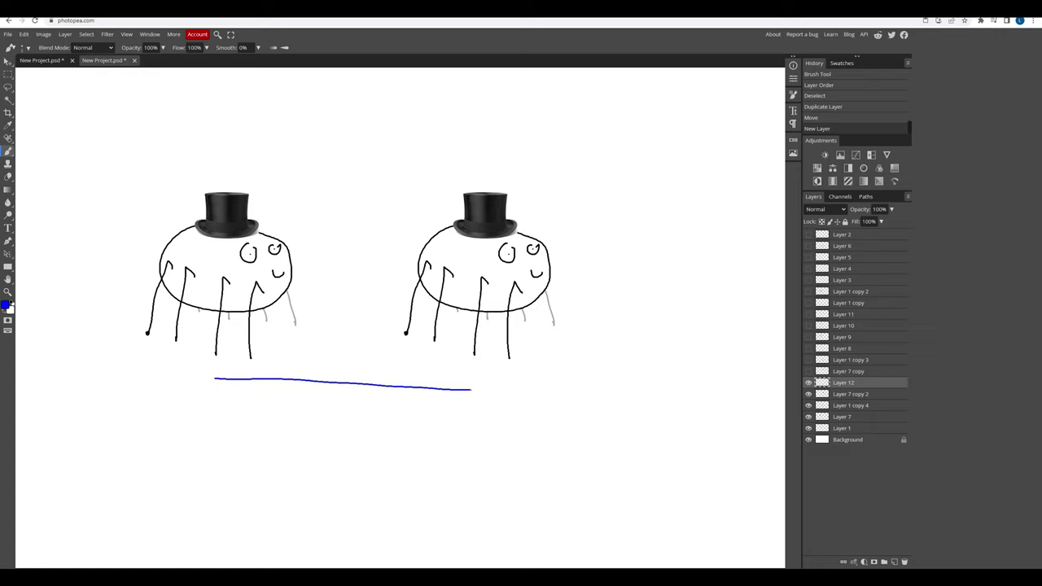
Sketch an arrow below the two spiders and write 1s, 200u and the formulas 200/1 = 200ups, 2/0.01 = 200ups and dist/dt = vel
{"action": "left_click_drag", "start_coordinate": [479, 383], "coordinate": [480, 394]}
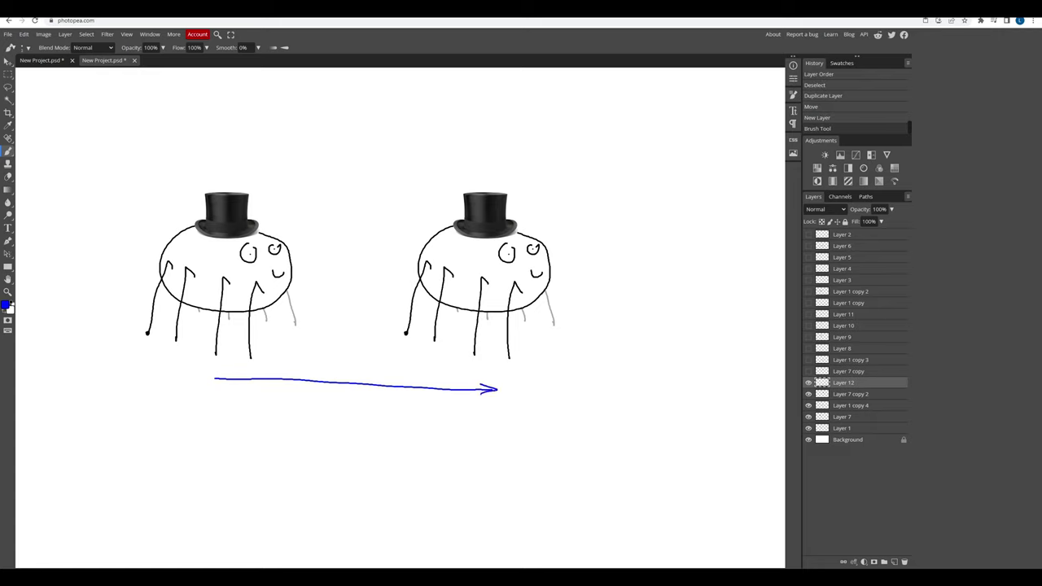
{"action": "left_click_drag", "start_coordinate": [336, 435], "coordinate": [336, 411]}
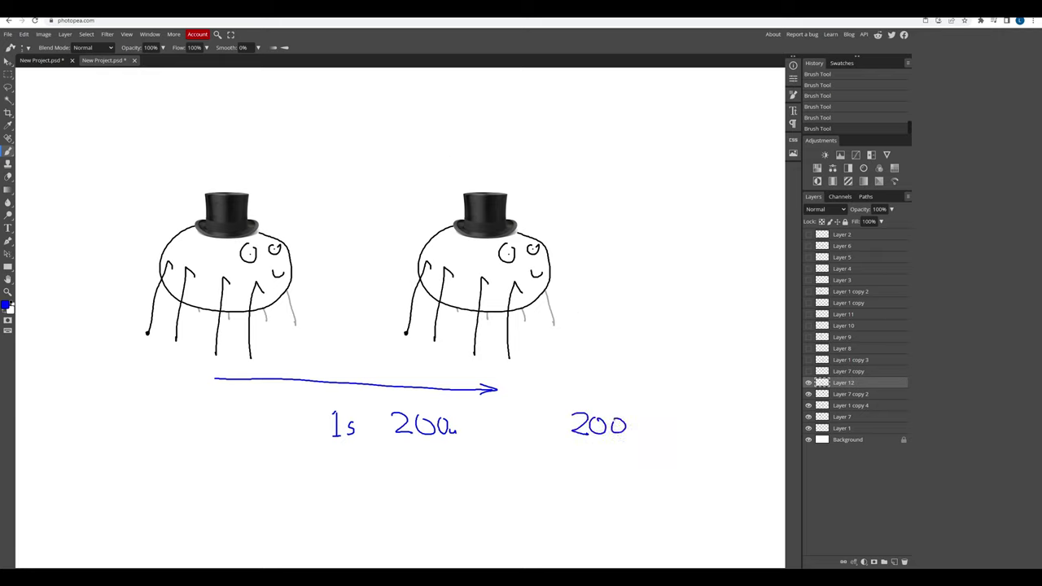
{"action": "left_click_drag", "start_coordinate": [548, 441], "coordinate": [630, 440]}
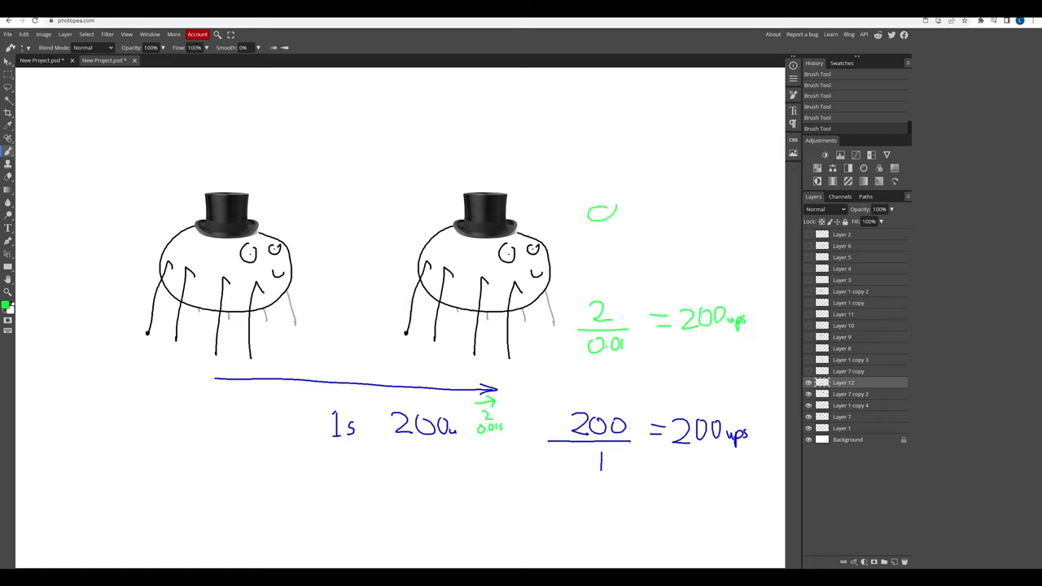
{"action": "left_click_drag", "start_coordinate": [574, 230], "coordinate": [663, 224]}
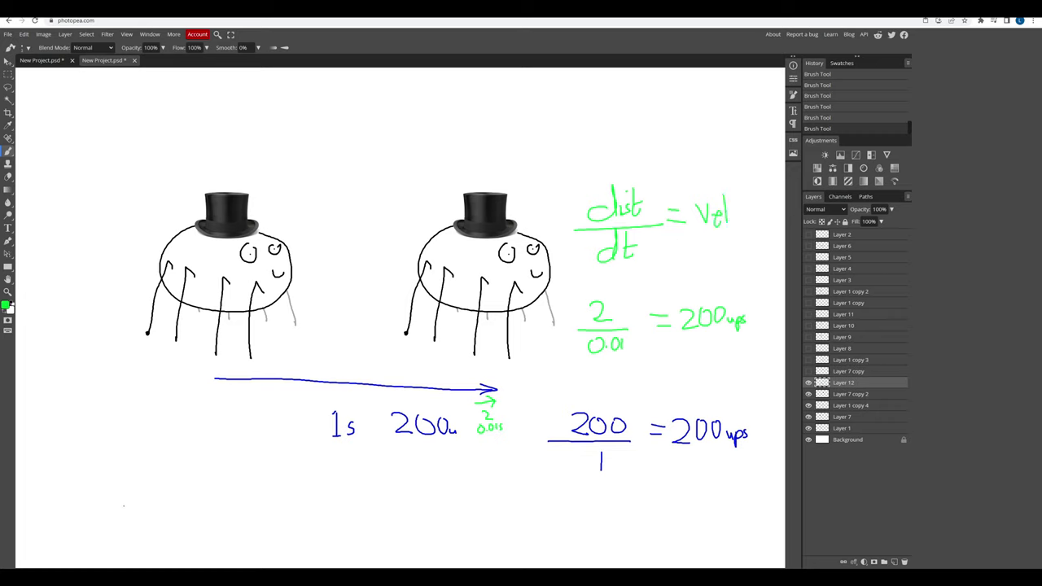
Move the original spider's Layer 7 and Layer 1 together horizontally toward the duplicated spider
{"action": "left_click", "coordinate": [843, 417]}
{"action": "left_click", "coordinate": [841, 428], "text": "shift"}
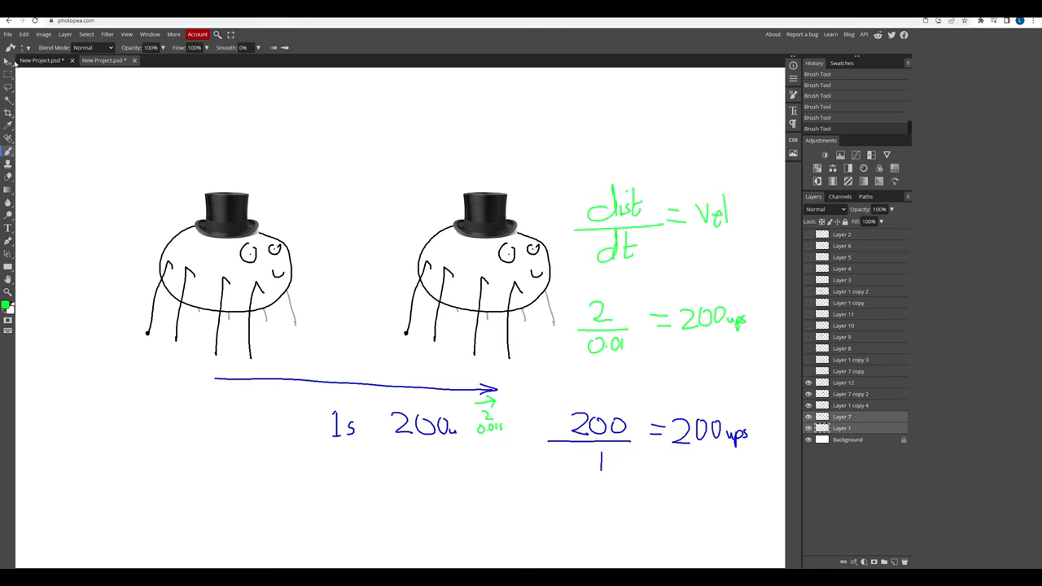
{"action": "left_click", "coordinate": [9, 63]}
{"action": "left_click_drag", "start_coordinate": [220, 276], "coordinate": [383, 276]}
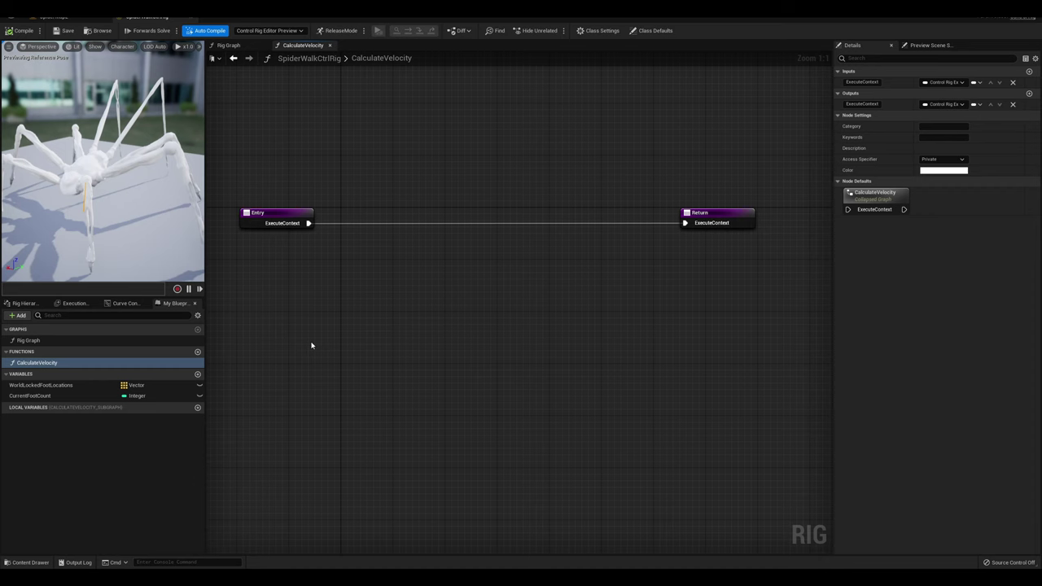